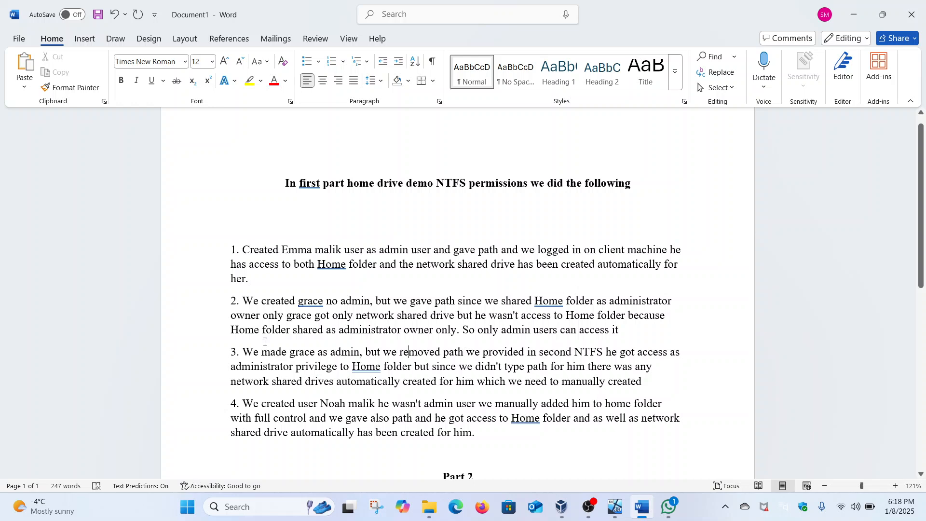
Step: Add the word 'user' after both occurrences of the non-admin user's name in point 2
left_click(313, 314)
type("user")
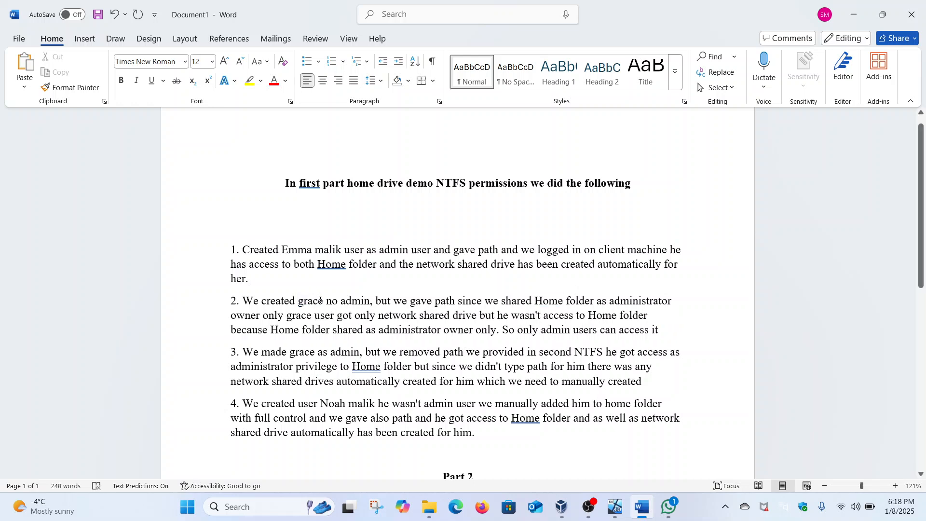
left_click(325, 303)
type("user")
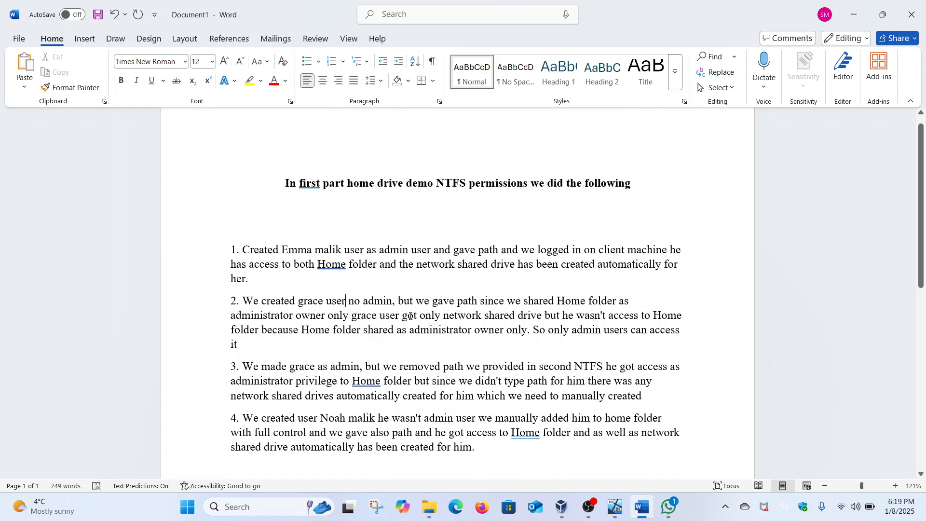
scroll(415, 316, "down", 2)
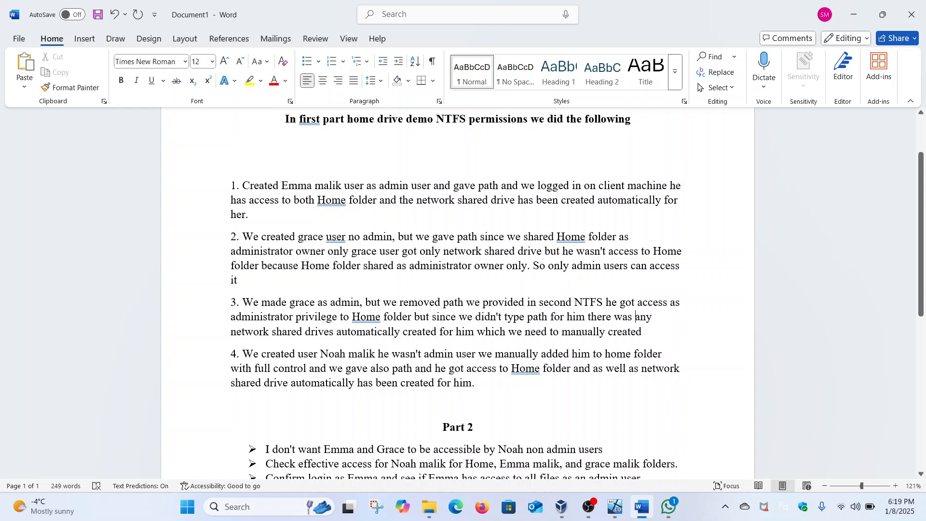
Step: Change point 3 to 'there was not any' and append the sentence about manually mapping the personal network drive
left_click(636, 316)
type("not")
left_click(641, 332)
type(", so we")
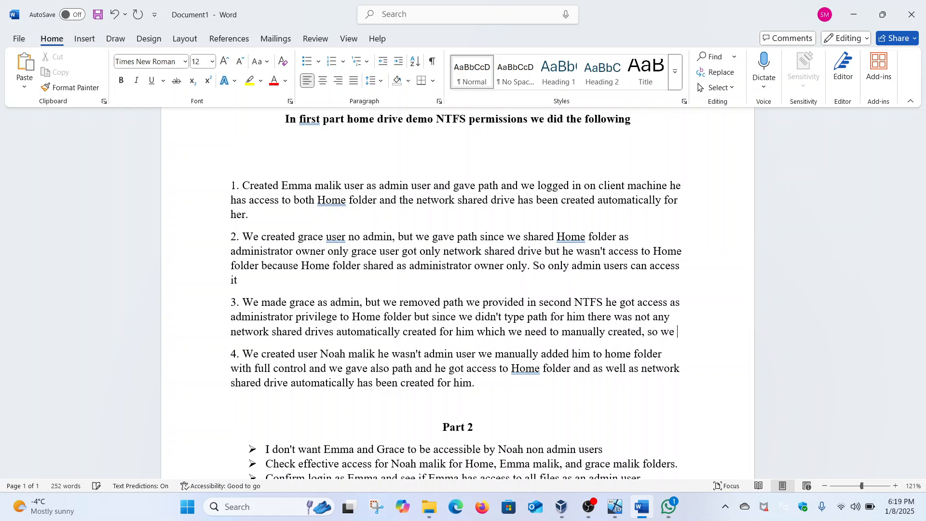
type(" created manually")
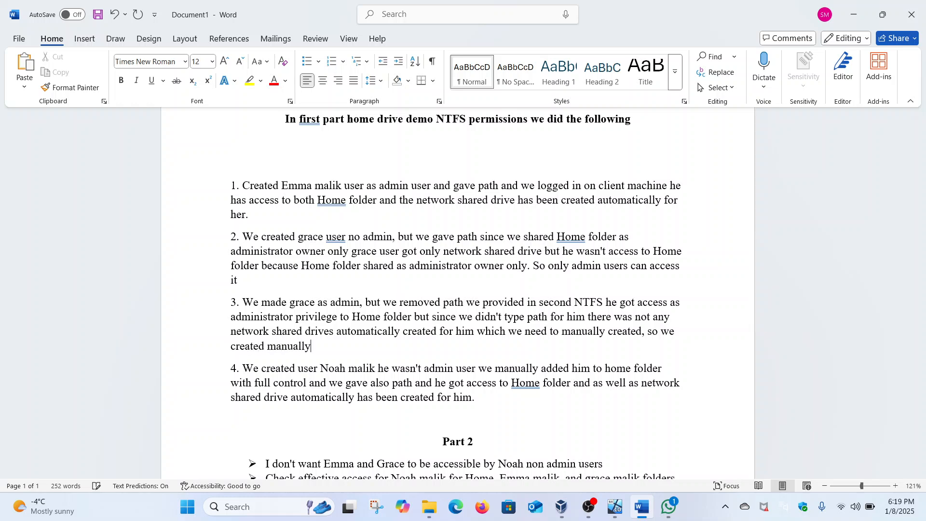
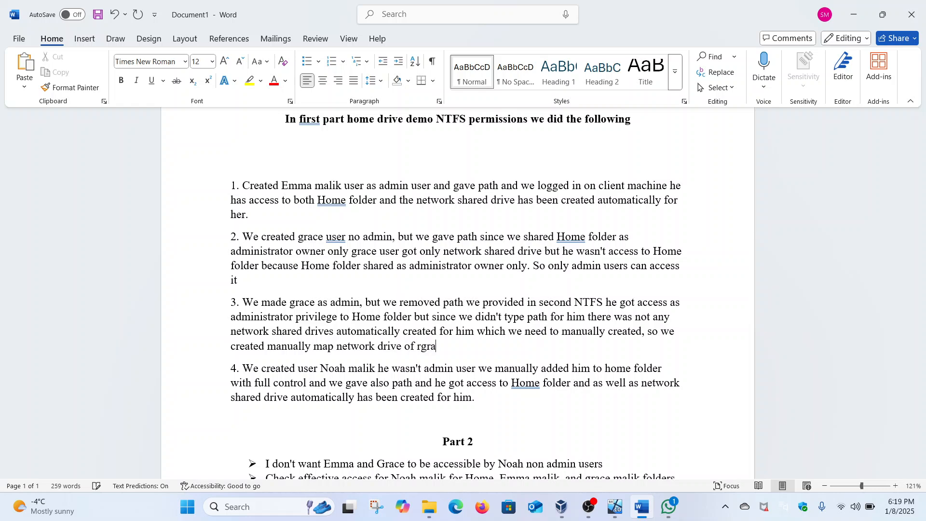
type(" becasu")
type(" we w")
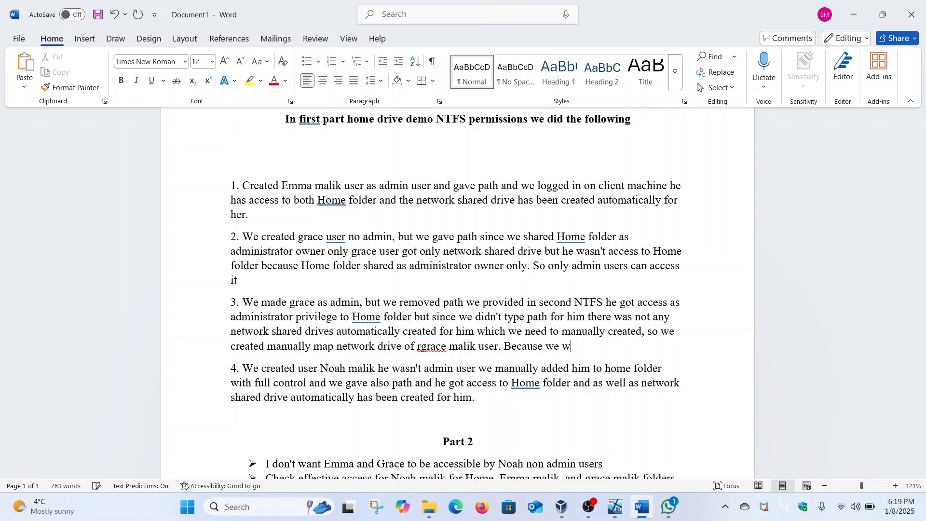
key("BackSpace")
type("remove path to home")
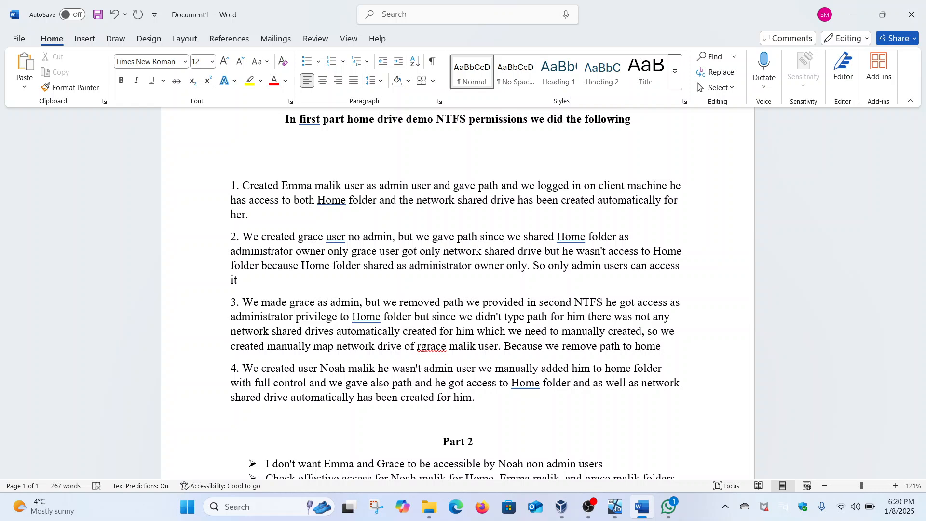
type(" for")
type(" hime a")
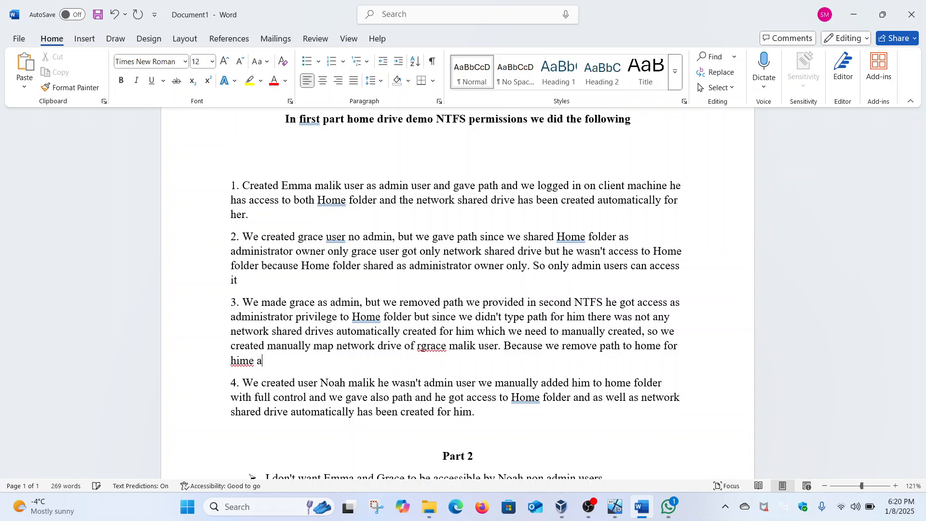
type("s personal drive access.")
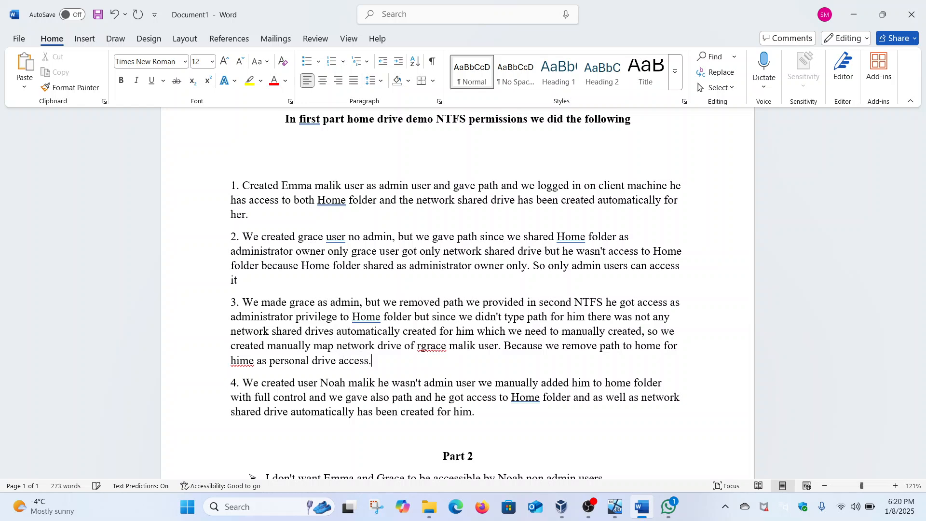
scroll(502, 289, "down", 3)
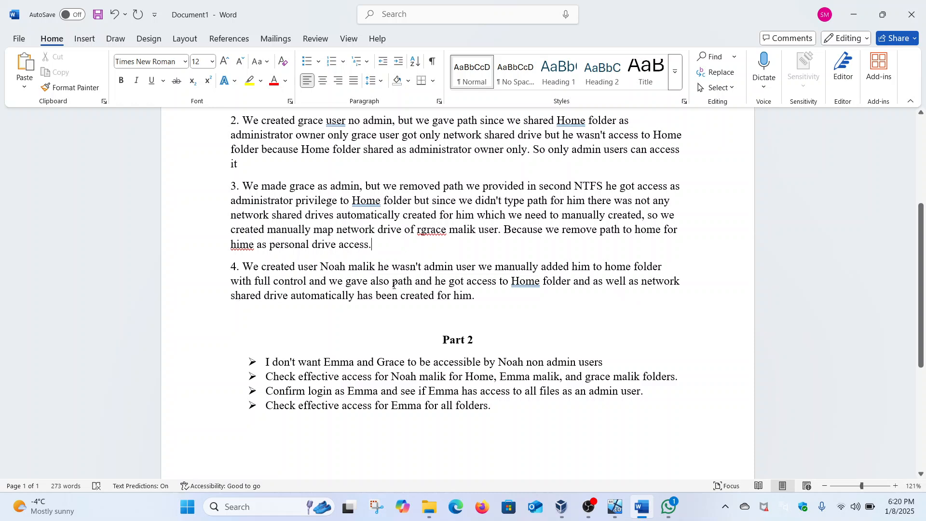
Step: Insert the user's folder path on \\security-hacker\home after 'path' in point 4, formatted bold
left_click(413, 278)
type("\\\\")
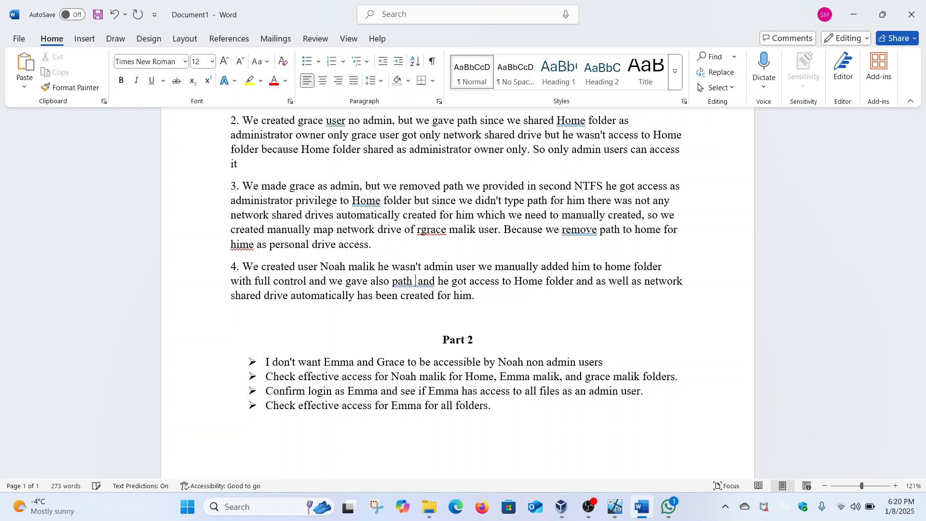
type("sec")
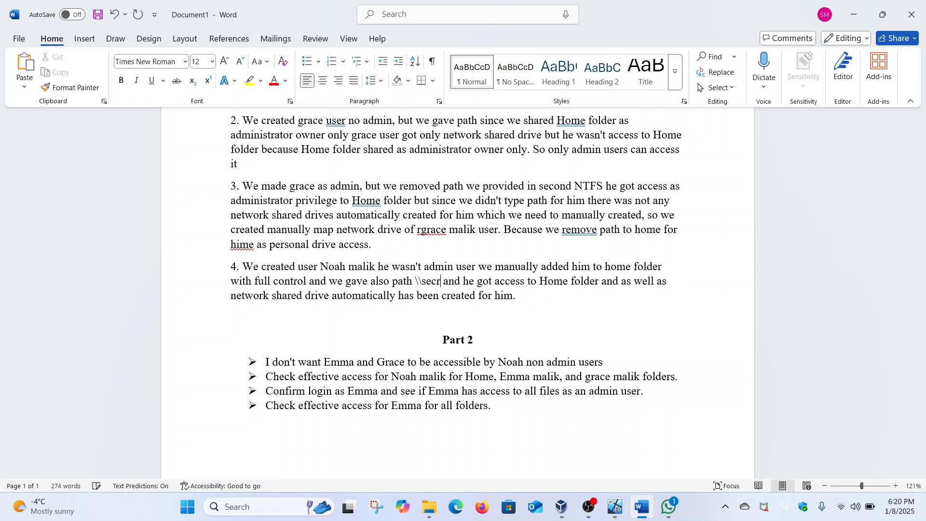
type("urity-h")
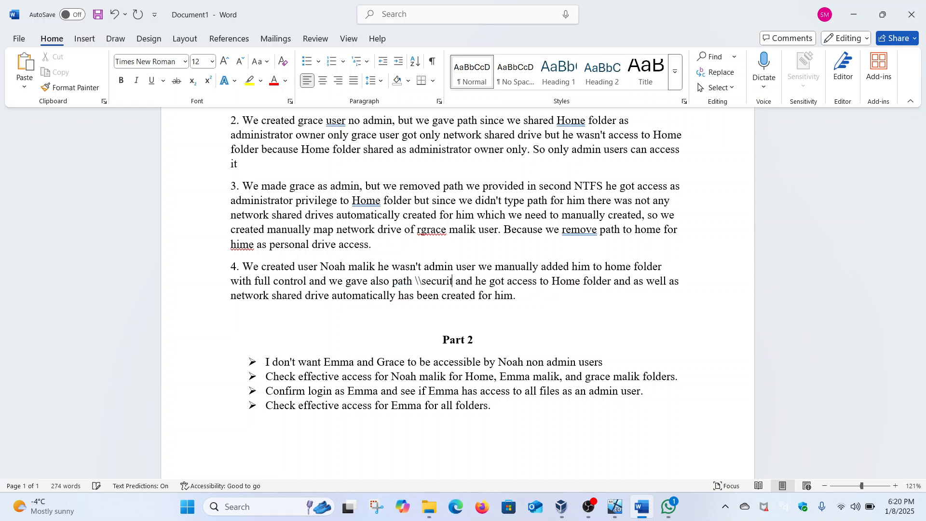
type("acker")
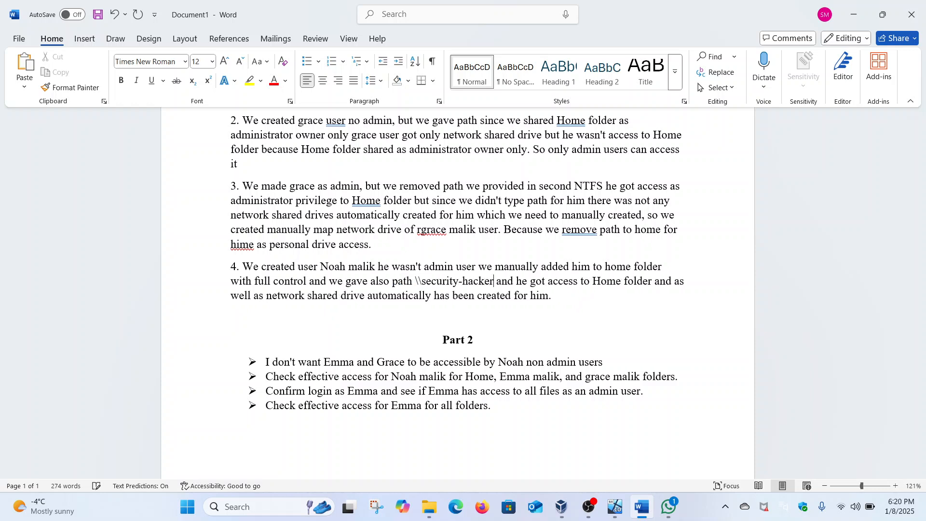
type("\\home")
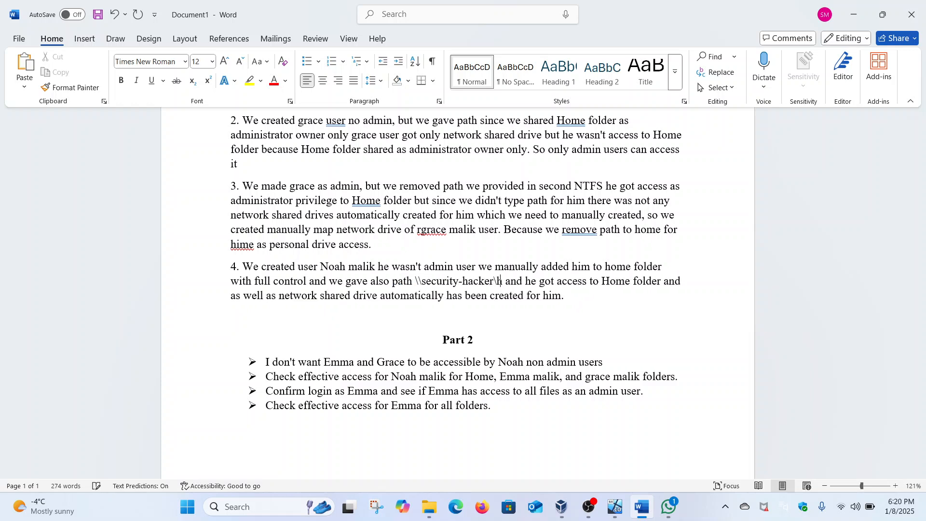
key("ctrl+z")
key("BackSpace")
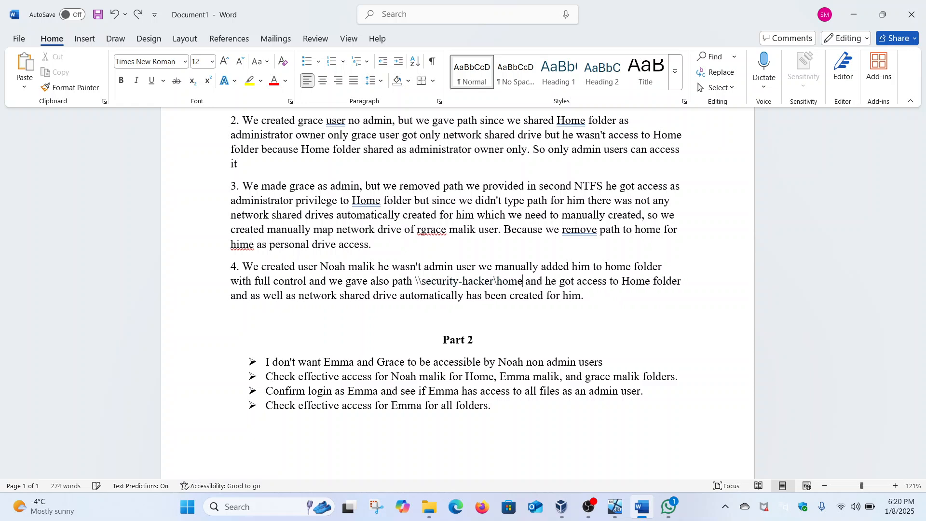
type("\\")
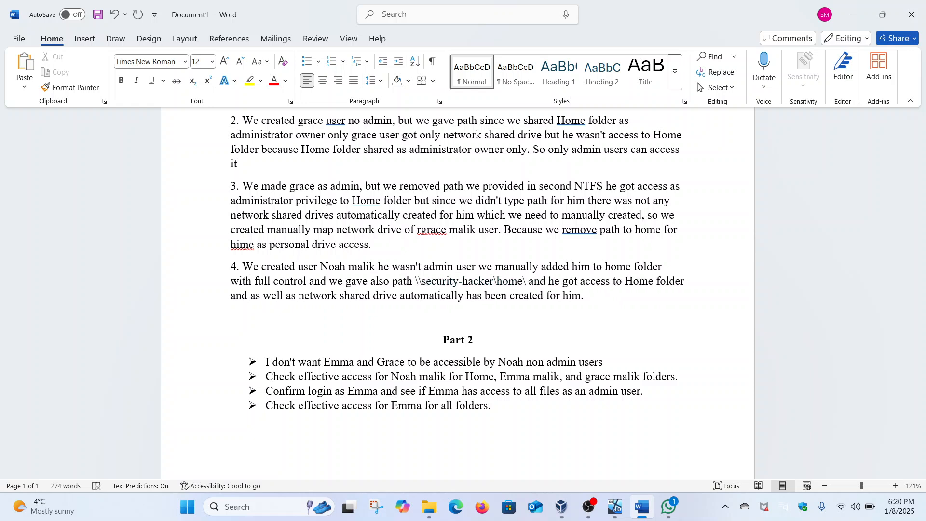
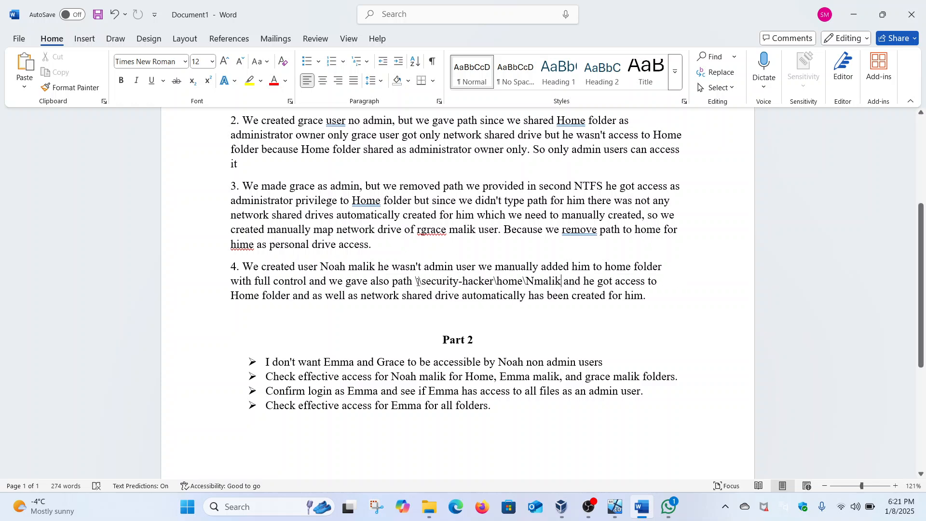
left_click_drag(415, 281, 559, 277)
left_click(565, 257)
left_click(490, 290)
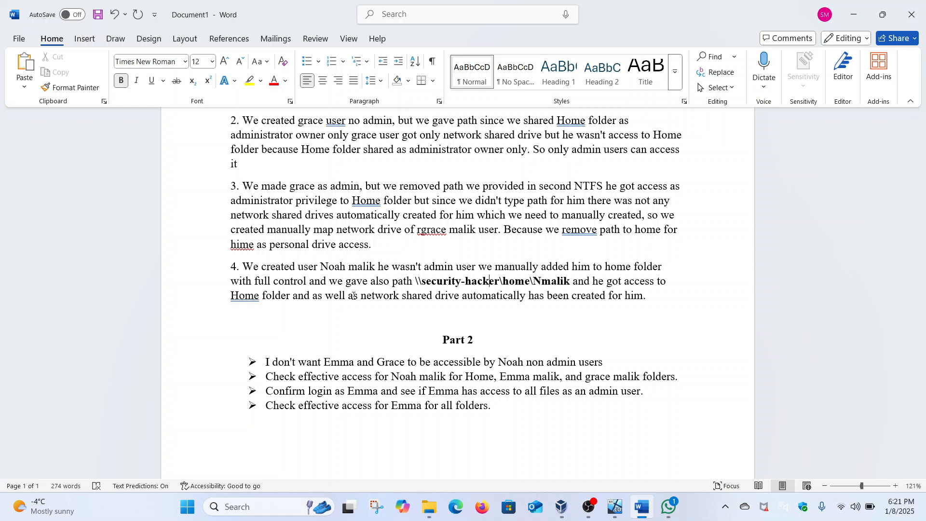
Step: Switch to the Windows 1101 VM and sign in with the user's password
mouse_move(614, 506)
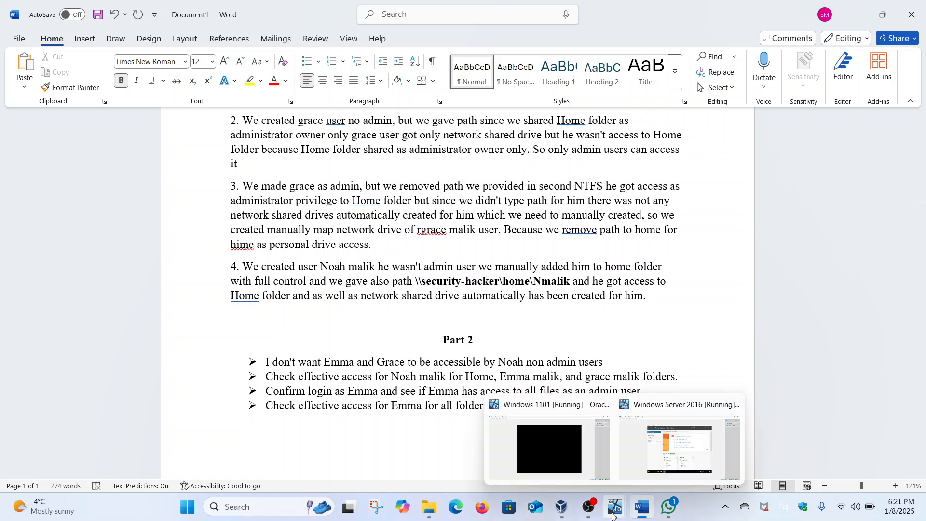
left_click(647, 455)
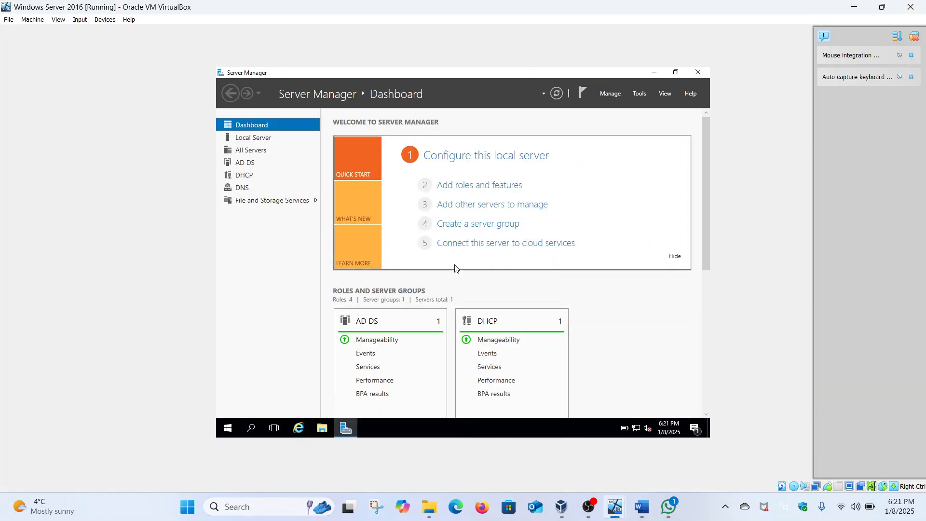
mouse_move(614, 506)
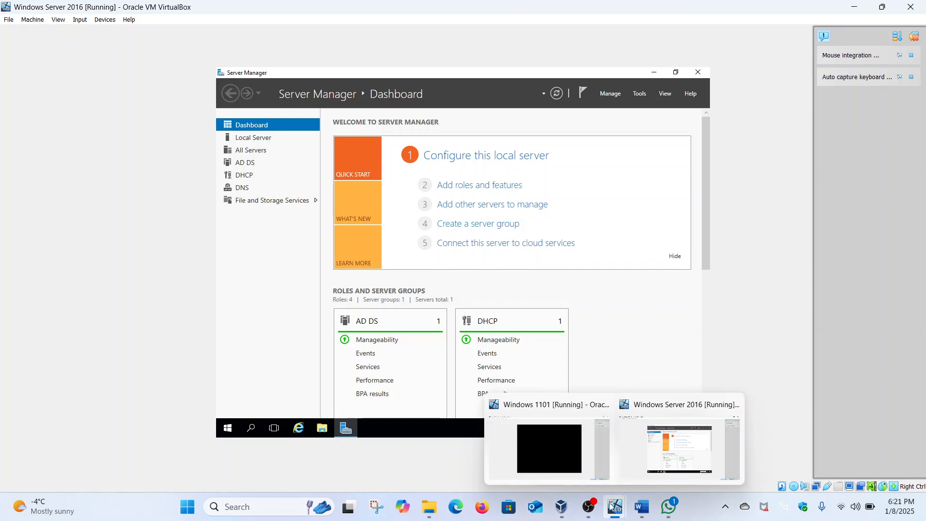
left_click(573, 455)
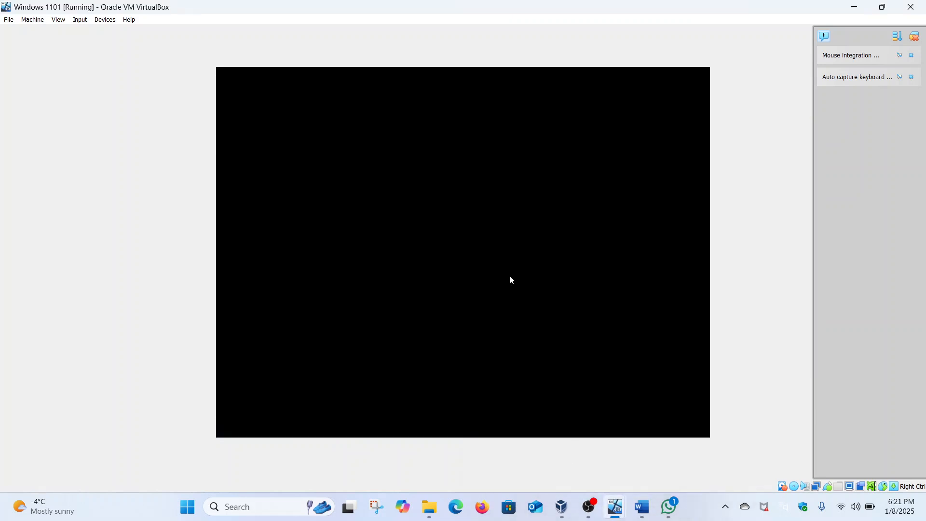
left_click(510, 269)
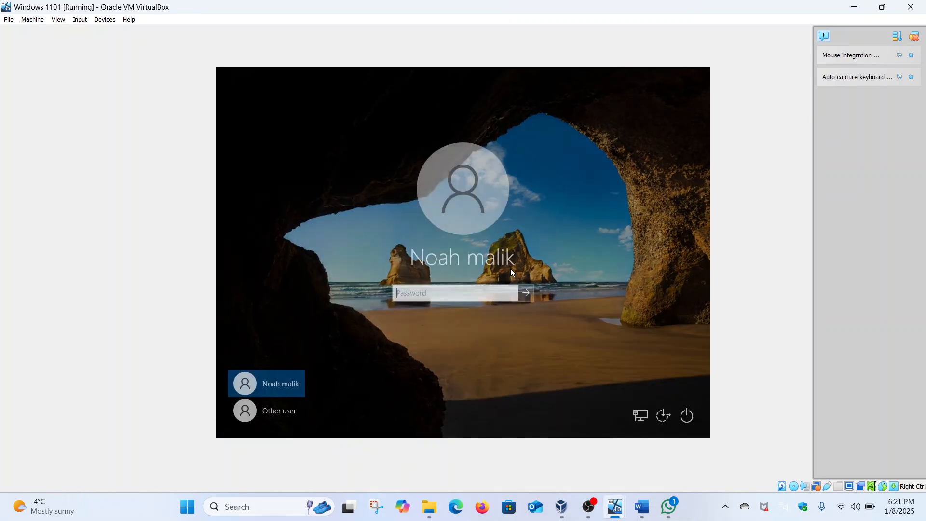
key("Caps_Lock")
type("•••••••••••")
key("Return")
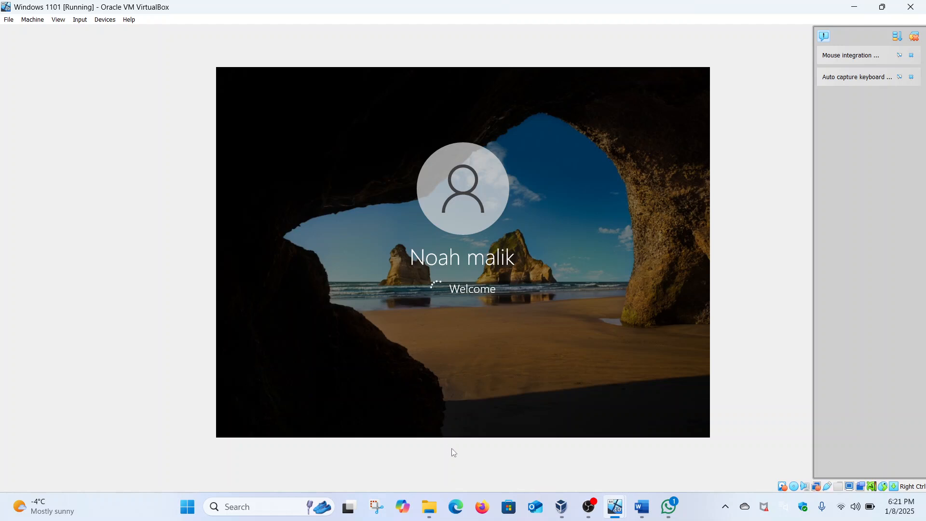
Step: Close the chat app on the host from its taskbar menu
left_click(668, 505)
right_click(668, 505)
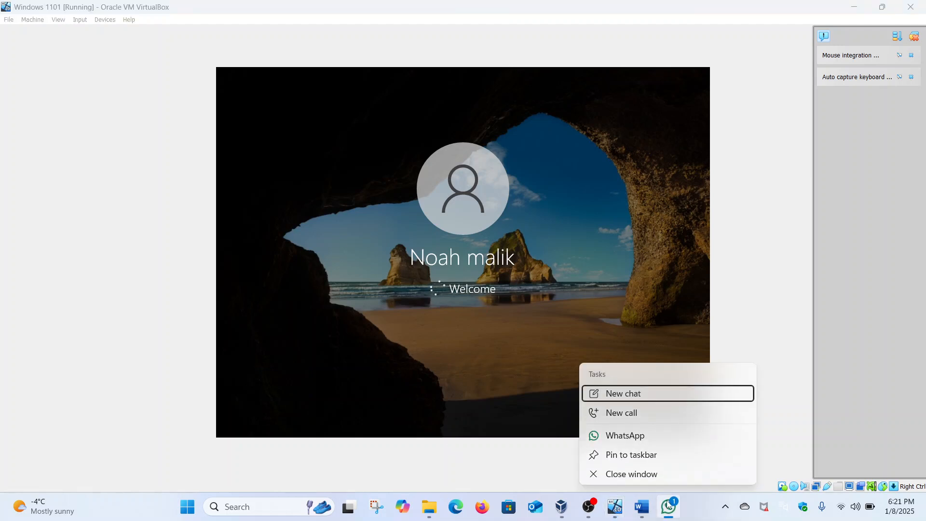
left_click(652, 478)
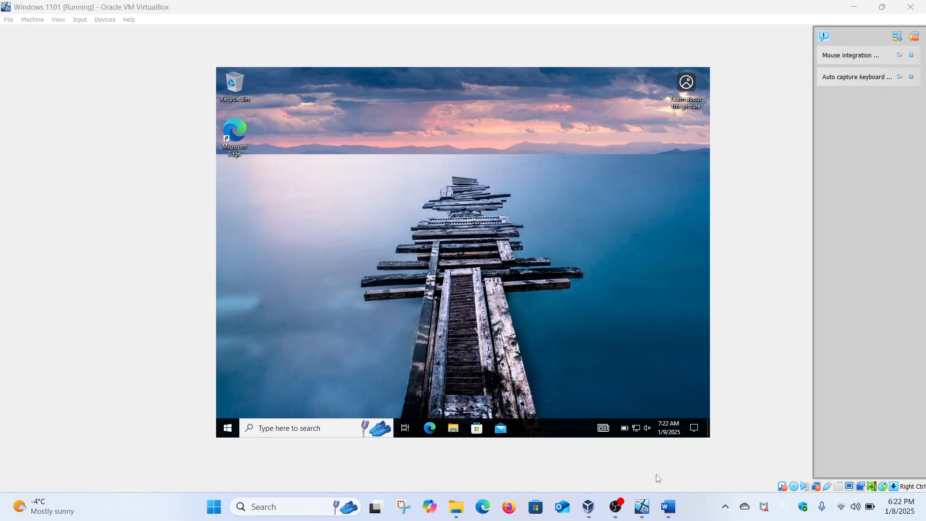
Step: Open File Explorer maximized on the Windows 1101 guest and go to This PC
left_click(456, 435)
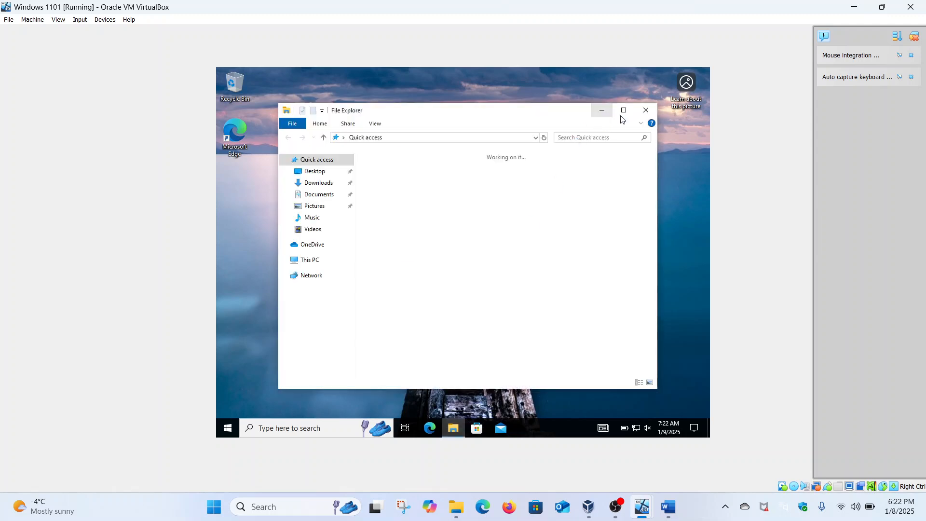
left_click(623, 110)
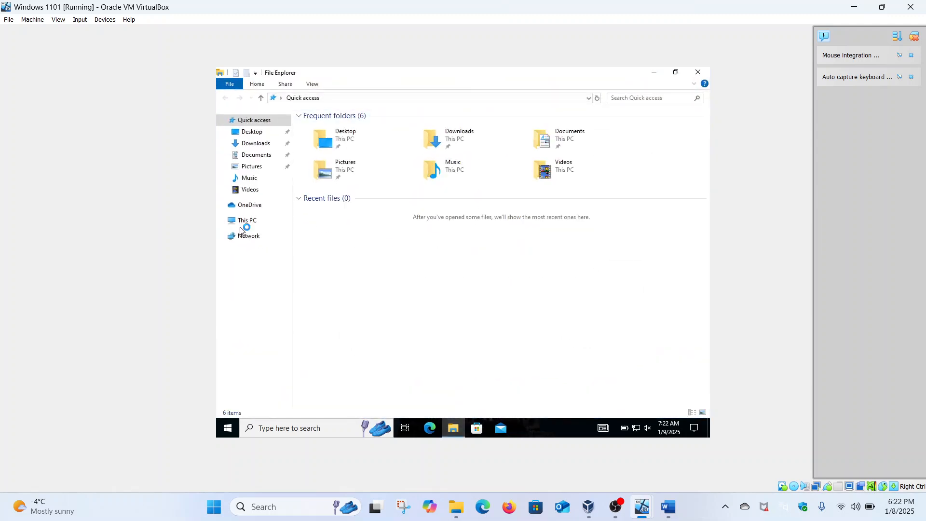
left_click(263, 217)
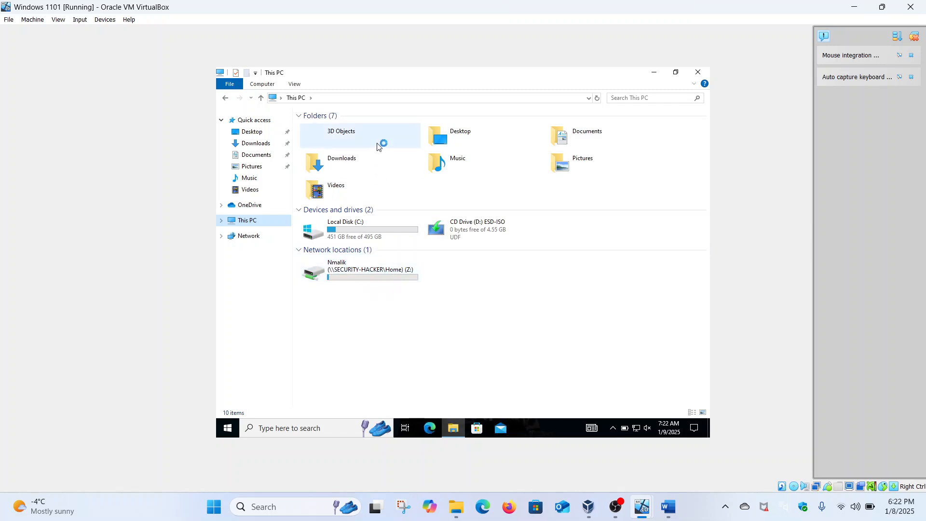
Step: Enter \\security-hacker in the File Explorer address bar and select it
left_click(357, 98)
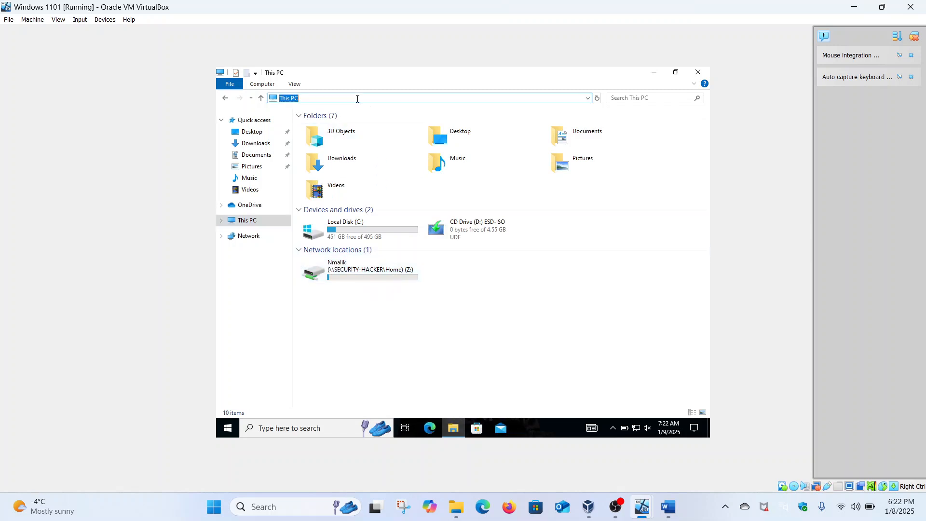
type("\\\\")
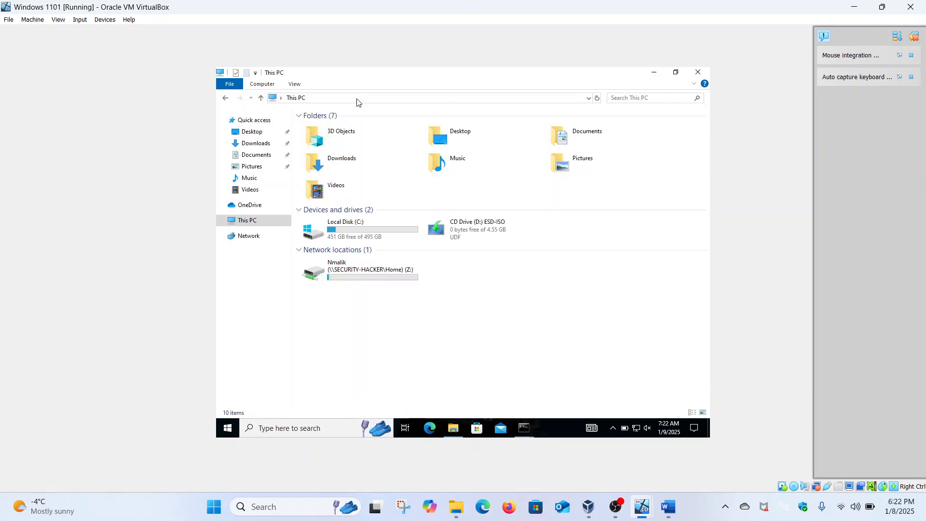
left_click(369, 98)
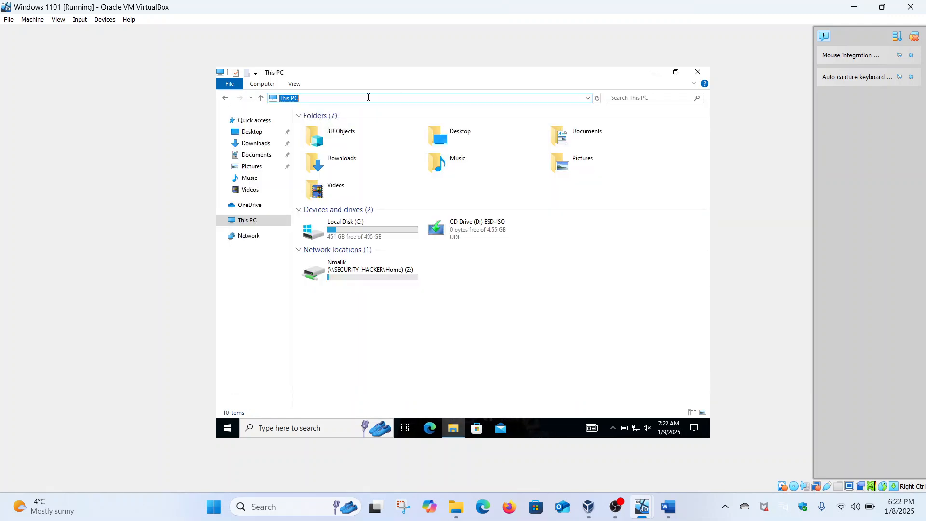
type("security-hacker")
key("ctrl+a")
Step: Send Ctrl+Alt+Del to Windows 1101 via the Input menu, then power the machine off
left_click(910, 7)
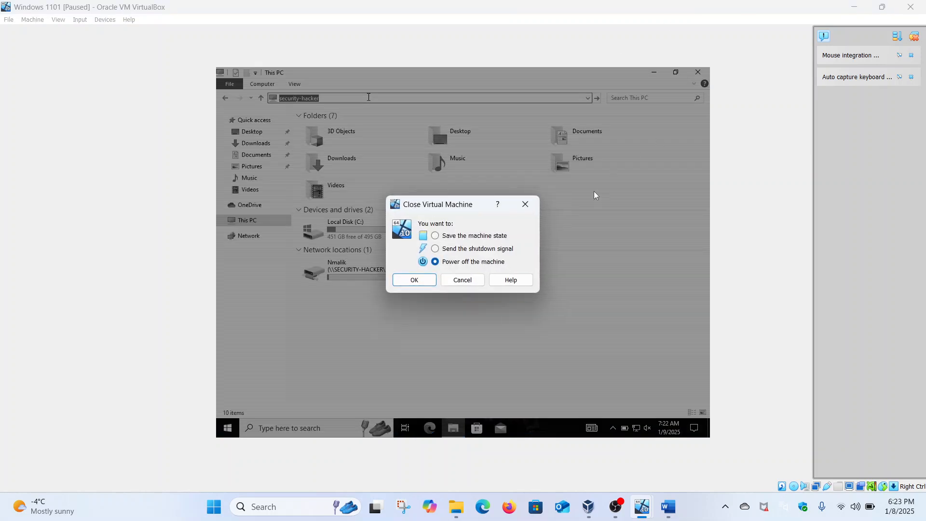
left_click(462, 281)
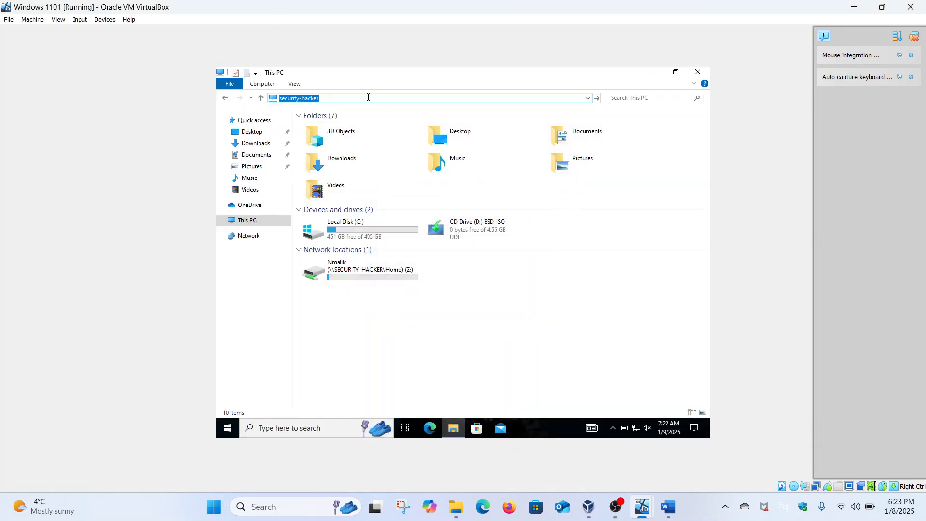
left_click(81, 20)
mouse_move(93, 31)
left_click(194, 60)
left_click(910, 7)
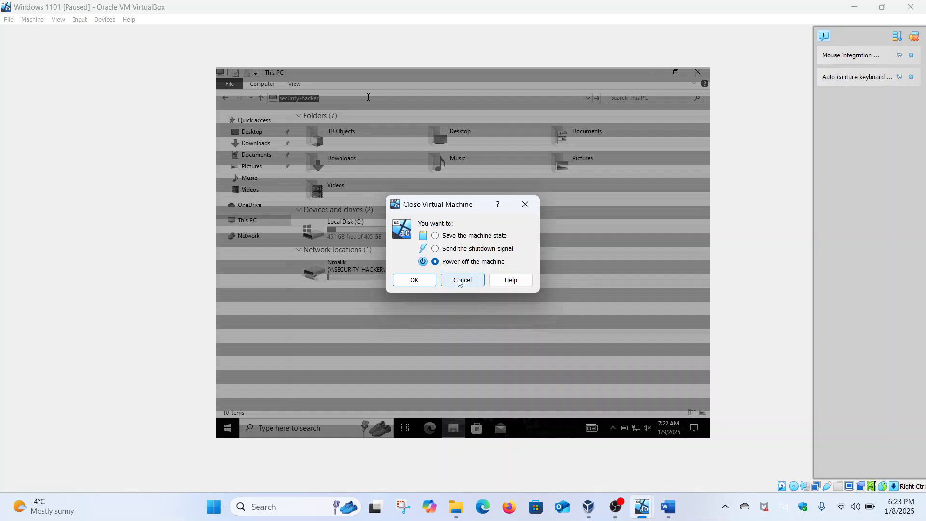
left_click(415, 280)
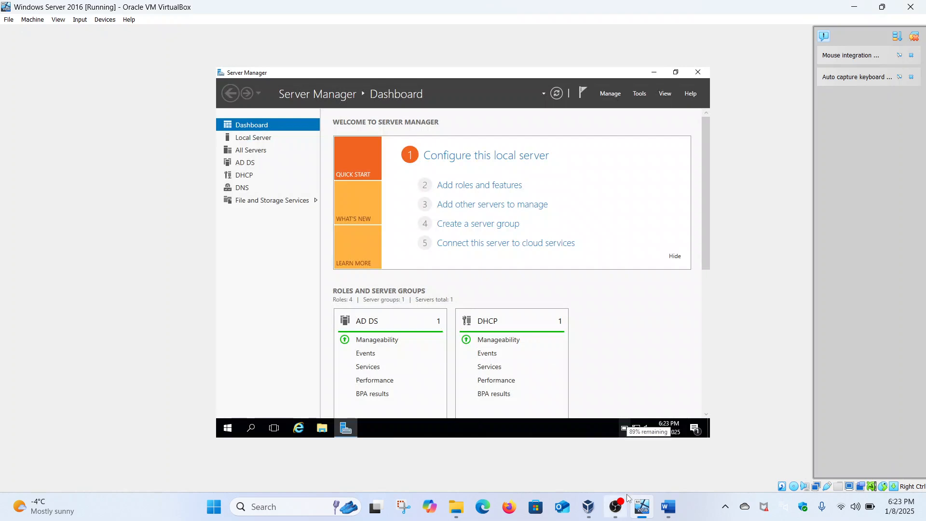
Step: Start Windows 1101 from VirtualBox Manager and return to the Windows Server 2016 window
left_click(588, 506)
left_click(213, 108)
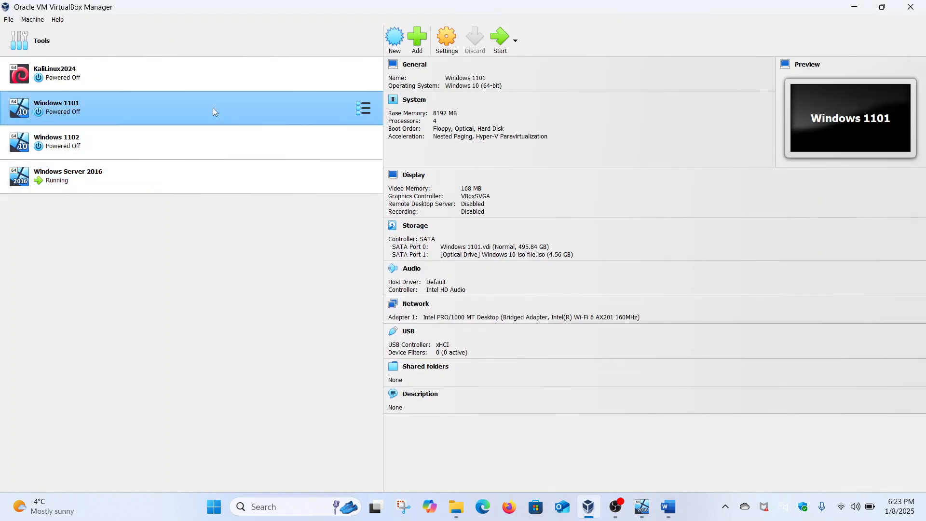
double_click(213, 108)
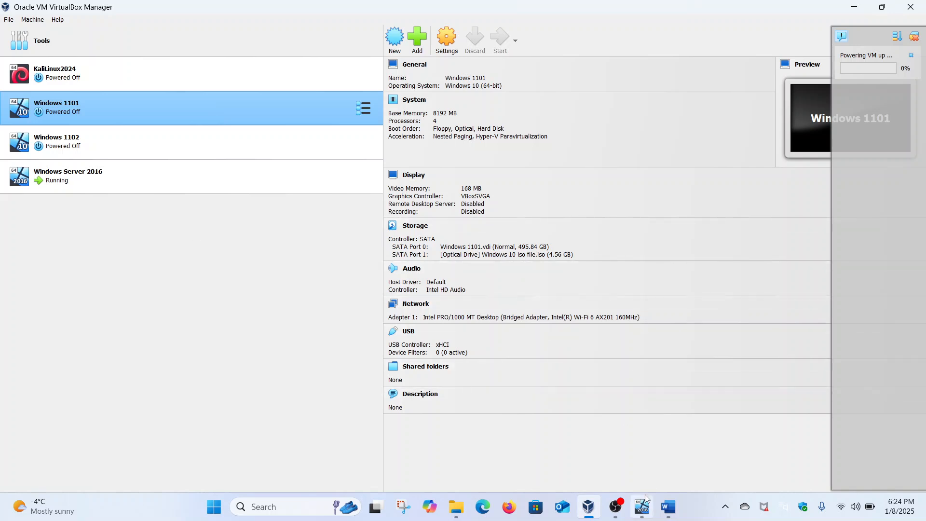
mouse_move(645, 500)
left_click(629, 455)
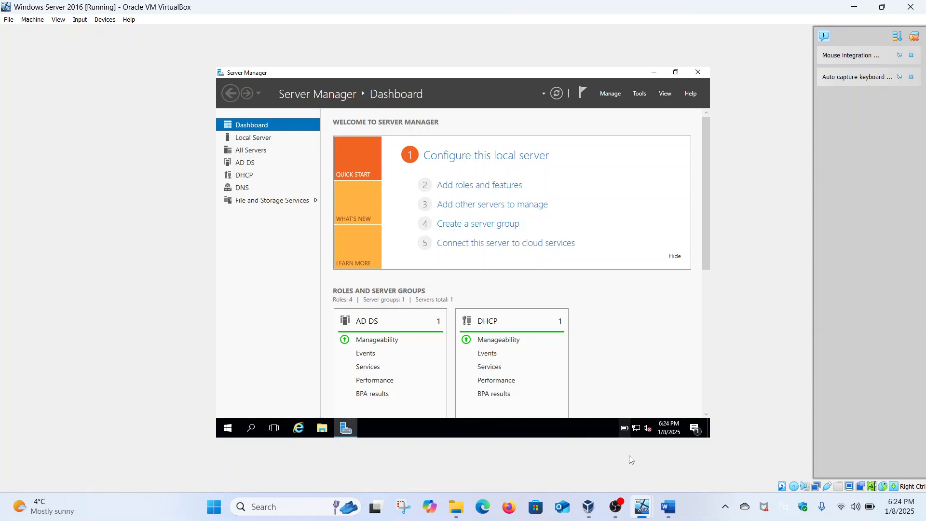
Step: Bring the booting Windows 1101 machine's window forward from the VirtualBox taskbar preview
mouse_move(643, 503)
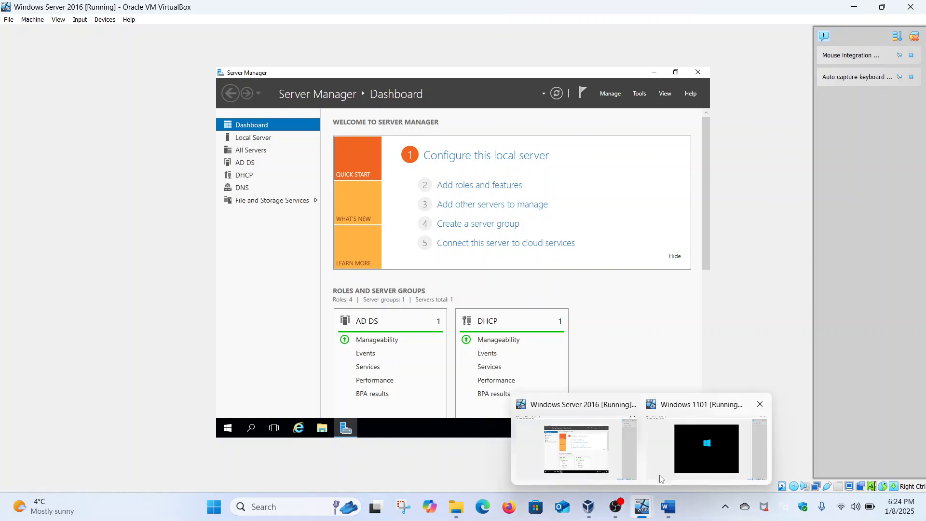
left_click(681, 449)
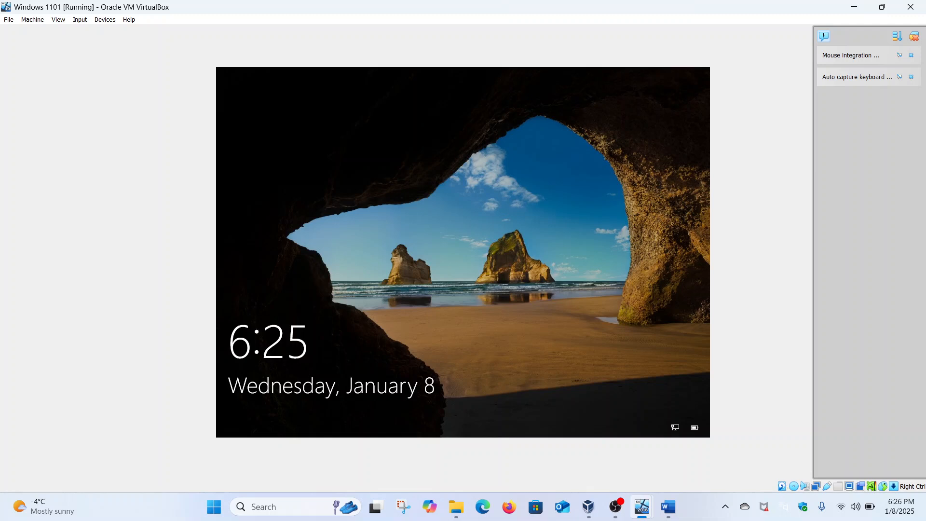
Step: Unlock Windows 1101 and sign in with the domain user's password
left_click(546, 203)
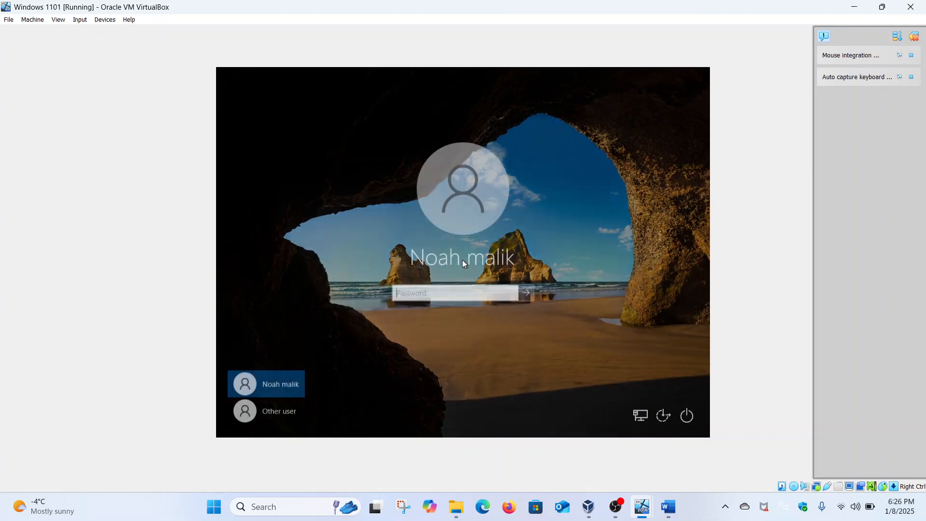
type("*")
key("Caps_Lock")
type("********")
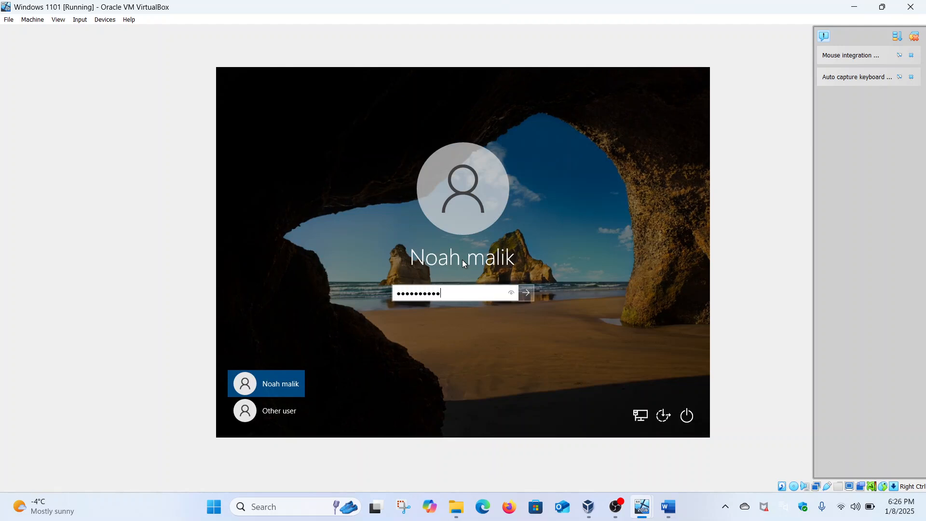
key("Return")
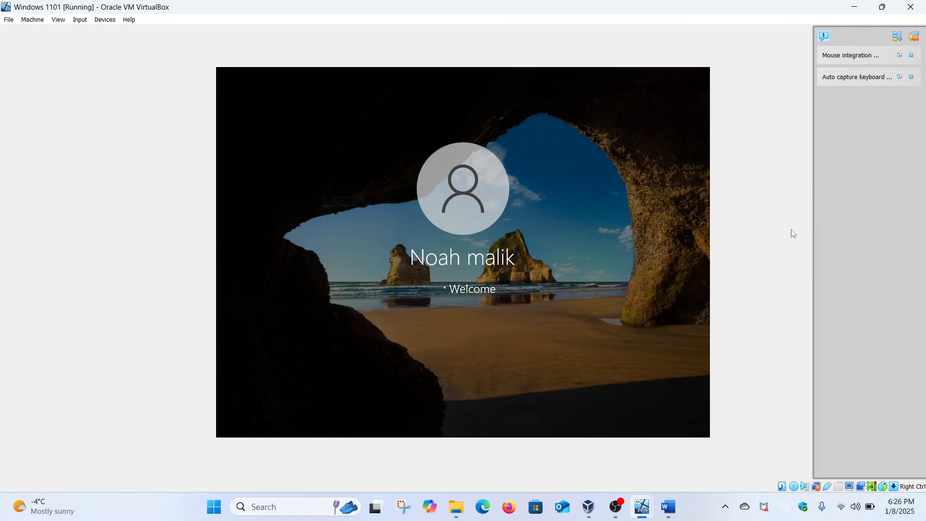
Step: Switch to Windows Server 2016 and launch Active Directory Users and Computers from Tools
mouse_move(642, 506)
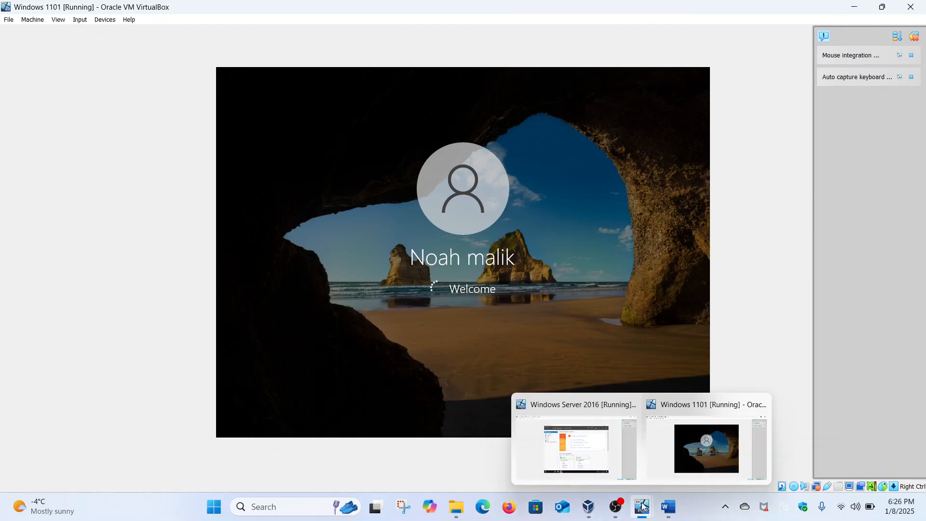
left_click(593, 452)
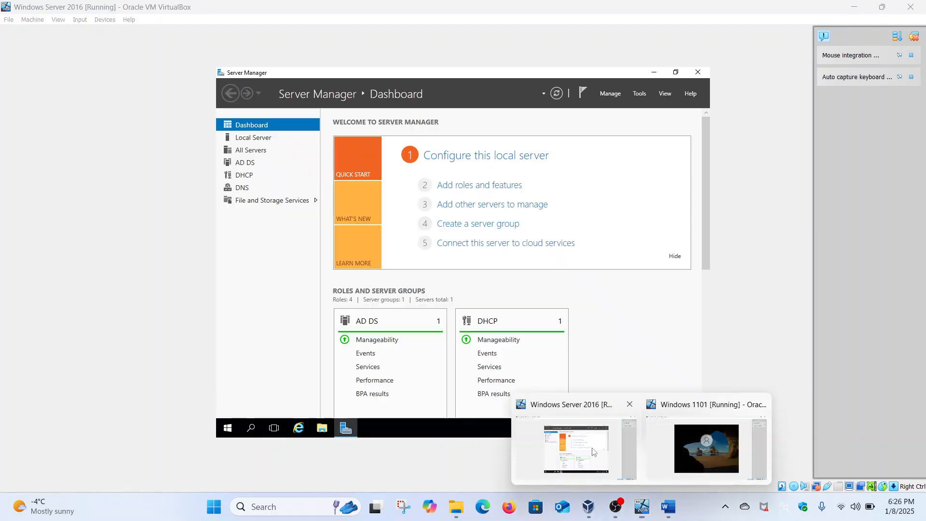
left_click(640, 96)
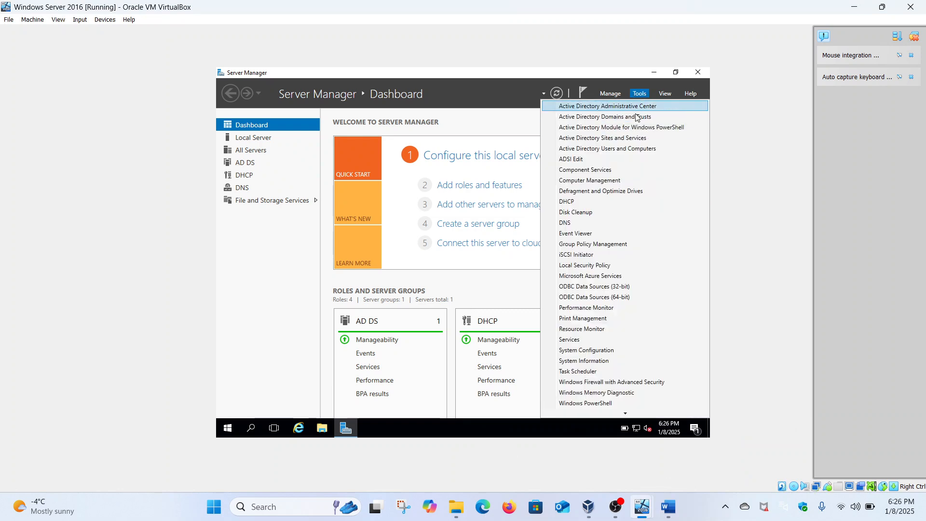
left_click(621, 149)
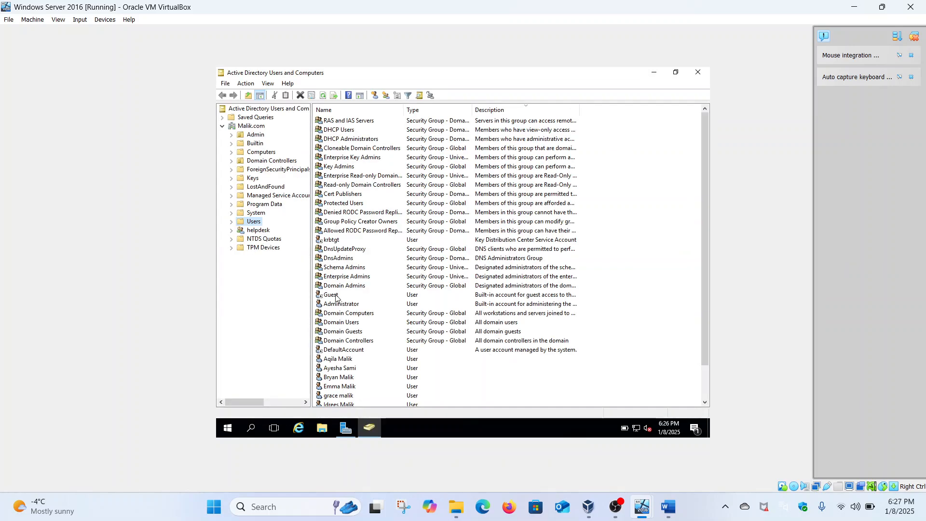
scroll(336, 297, "down", 2)
Step: Check the user's Member Of tab shows only Domain Users, then close the properties
left_click(342, 387)
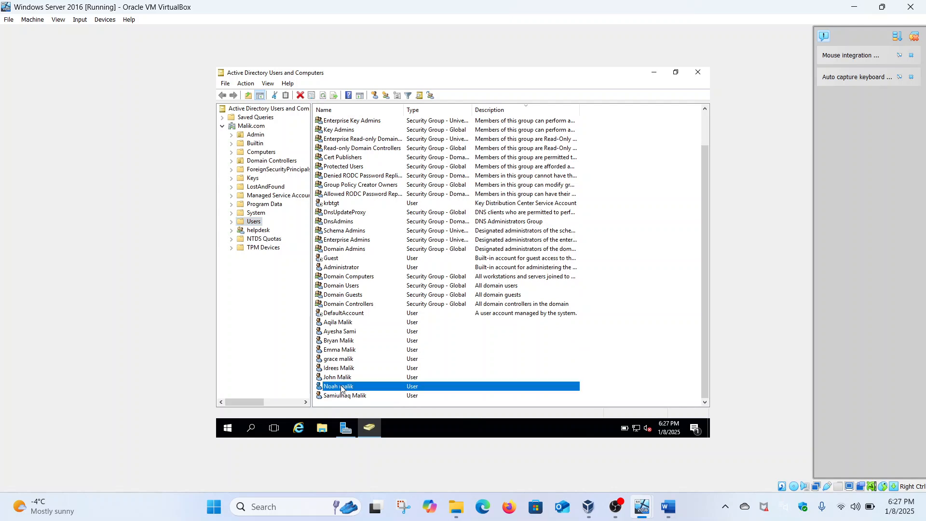
right_click(342, 388)
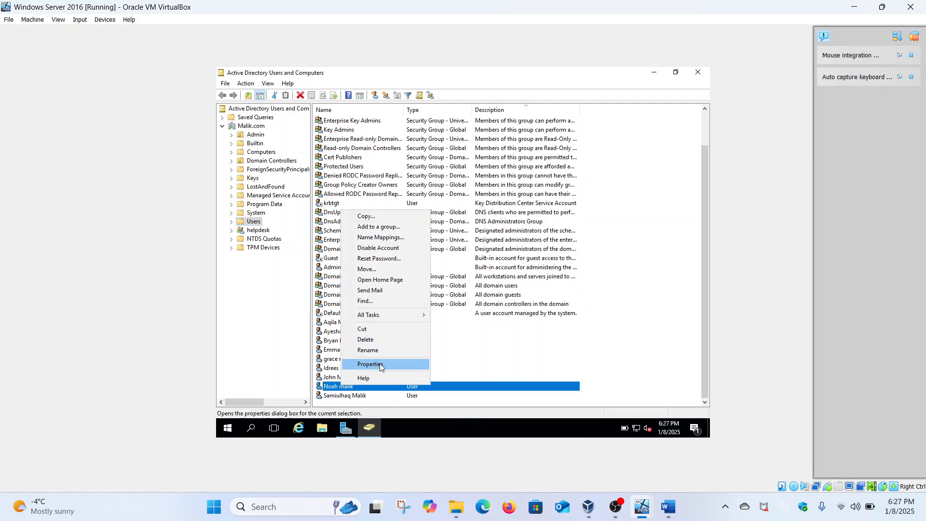
left_click(371, 364)
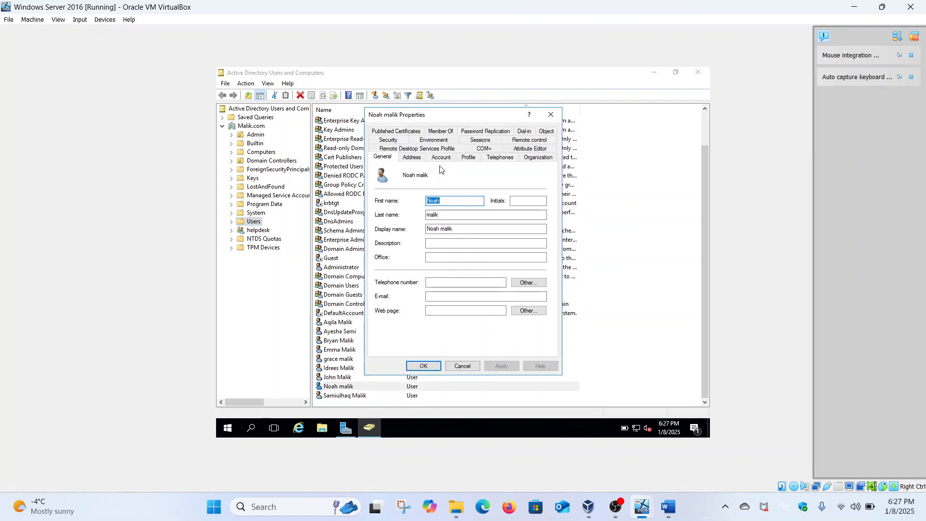
left_click(445, 131)
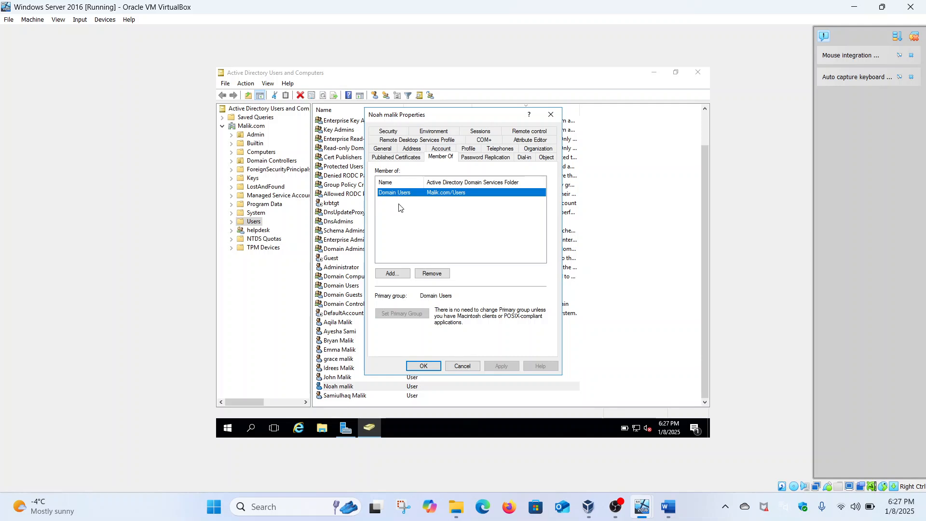
left_click(551, 115)
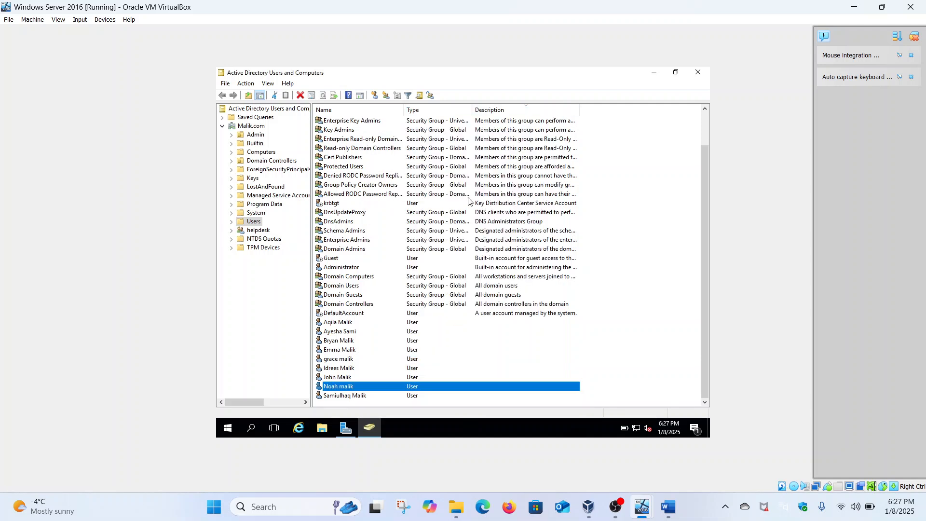
left_click(254, 222)
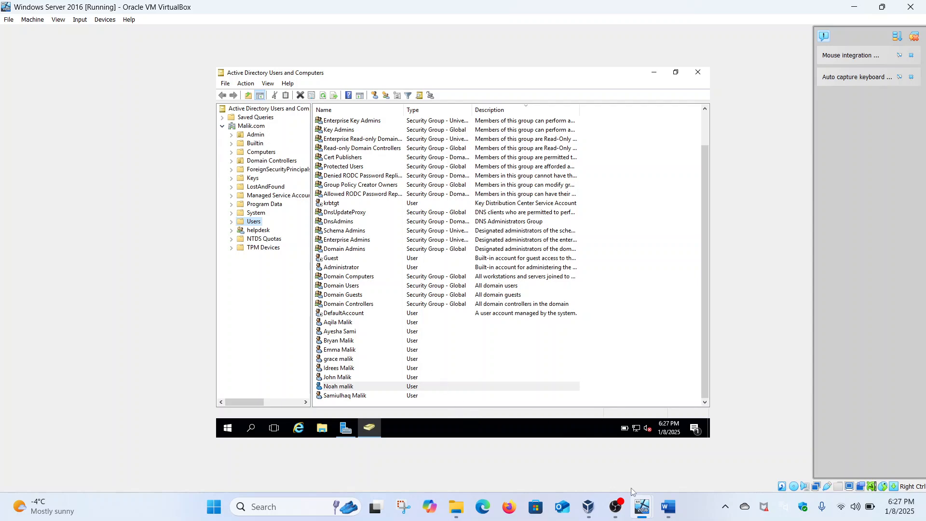
Step: On the Windows 1101 VM, open a maximized File Explorer showing This PC
mouse_move(636, 496)
left_click(676, 456)
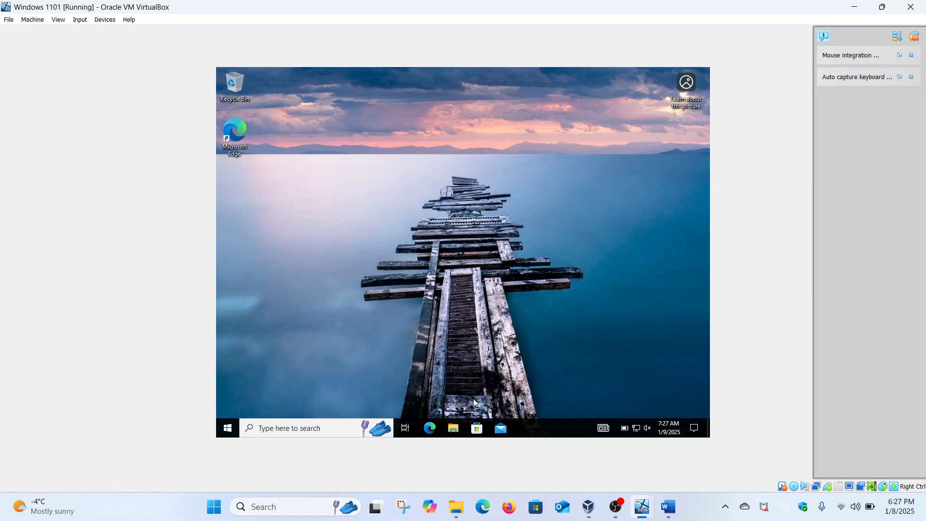
left_click(457, 427)
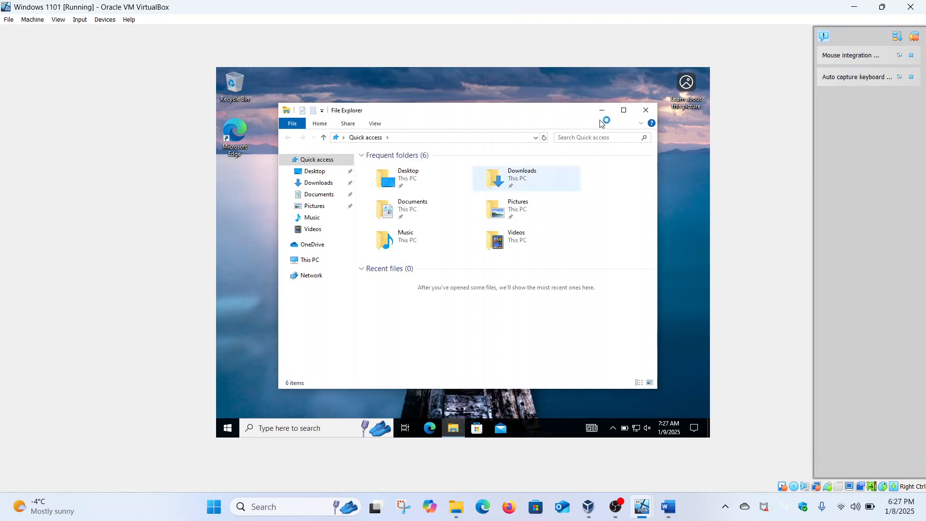
left_click(624, 110)
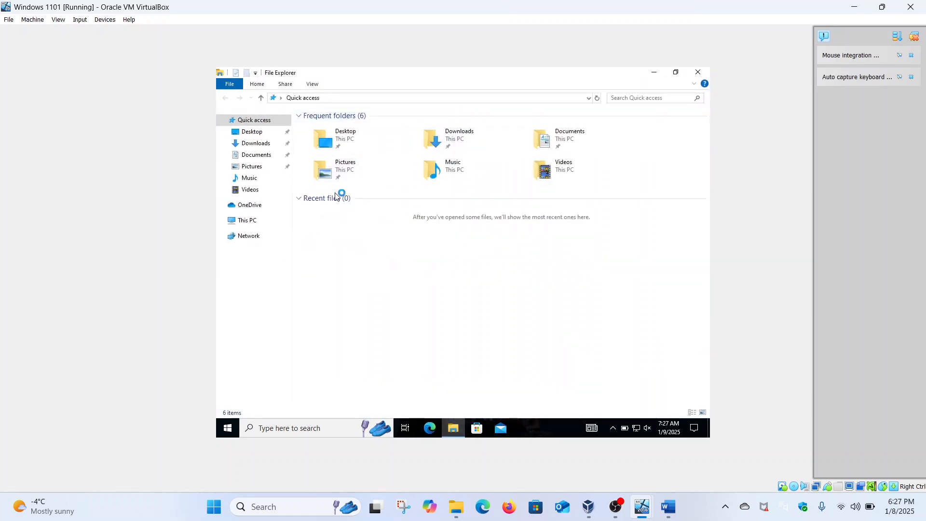
left_click(246, 223)
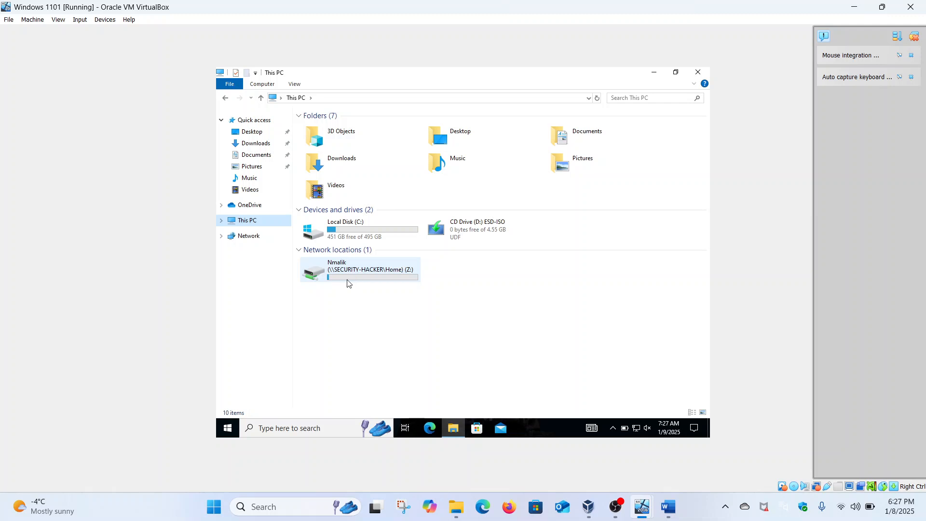
mouse_move(354, 278)
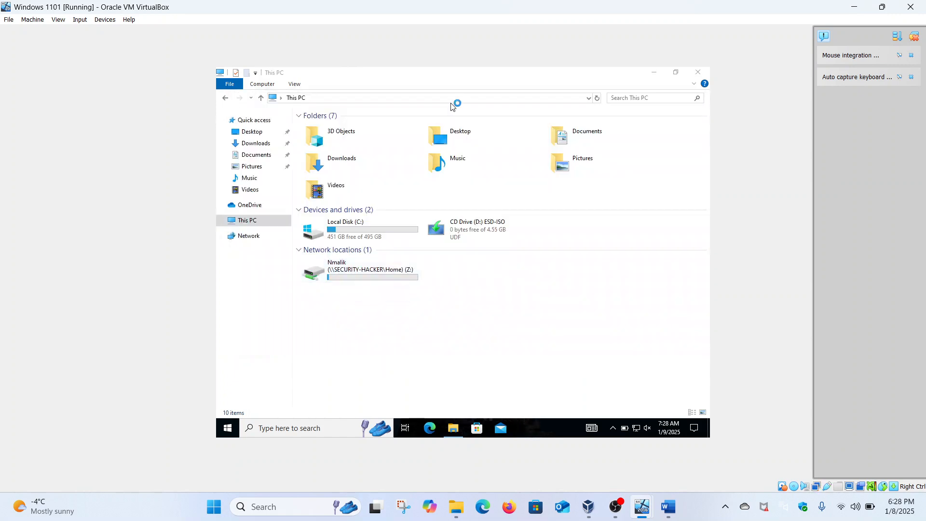
left_click(373, 96)
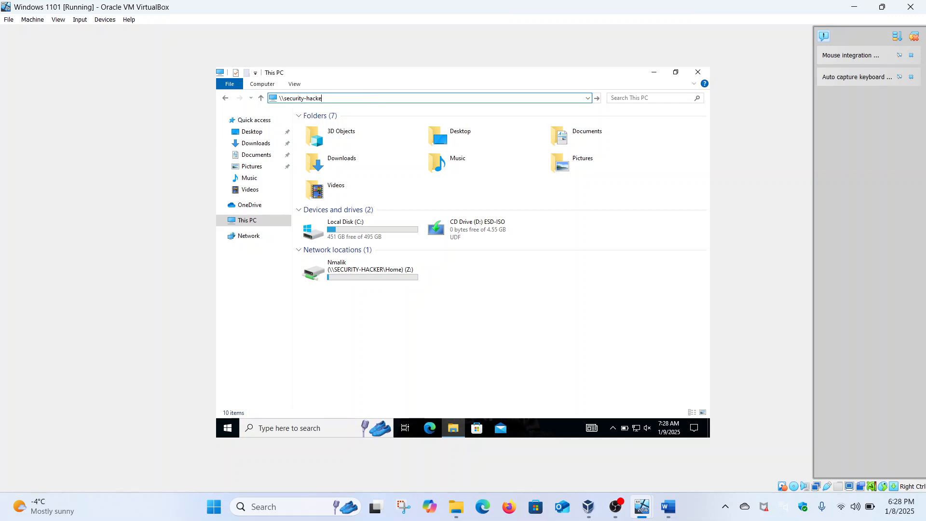
key("Return")
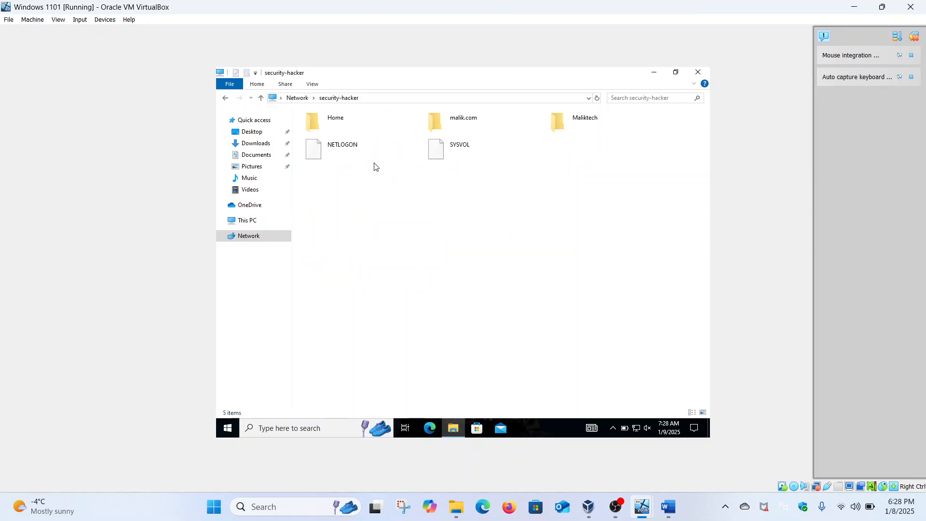
left_click(350, 124)
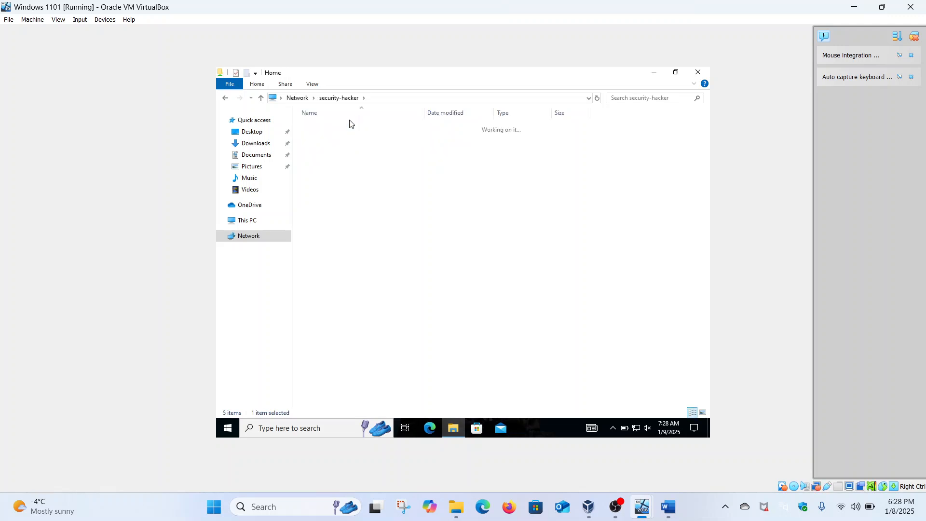
left_click(326, 147)
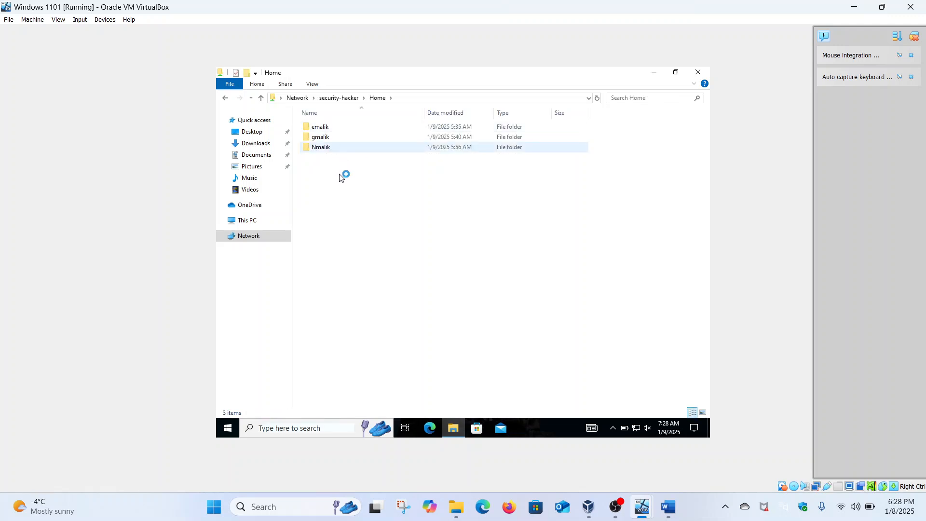
double_click(323, 148)
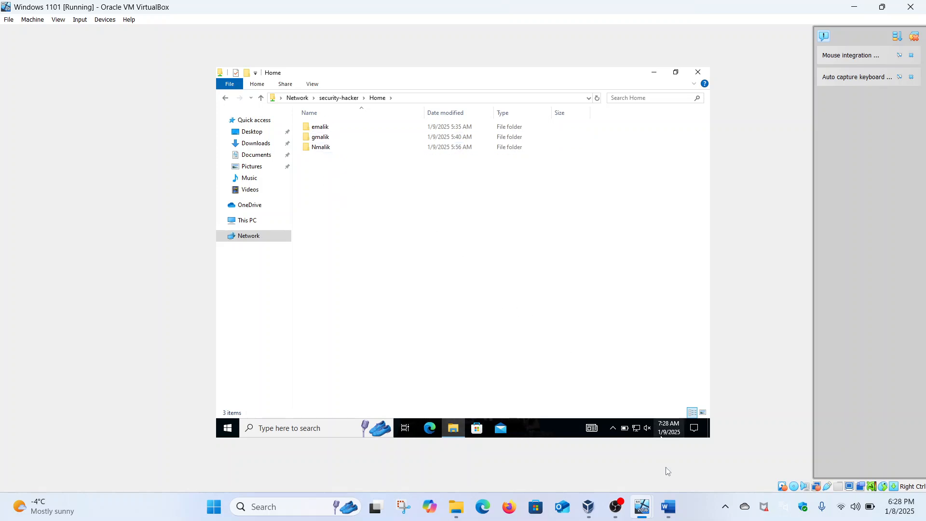
left_click(668, 501)
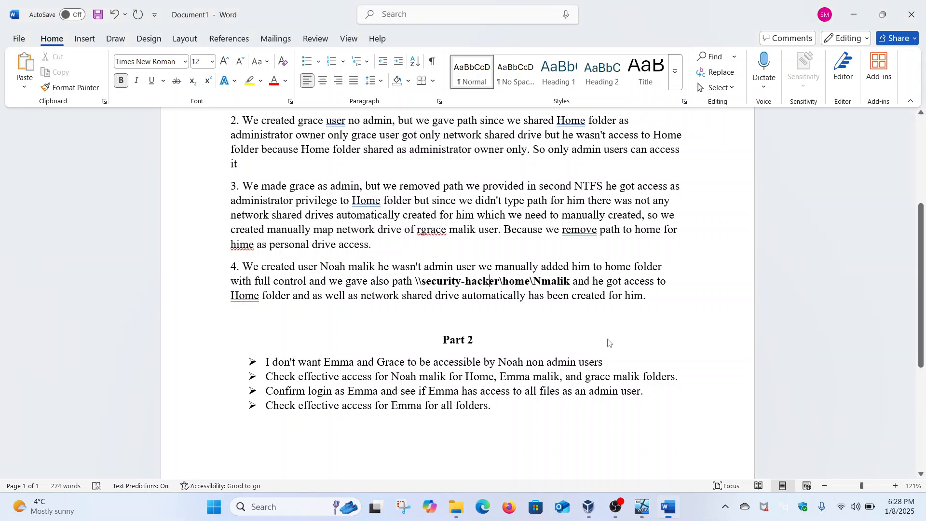
Step: In Part 2, highlight 'Noah non admin users' and 'Emma and Grace', then return to Windows 1101
scroll(608, 340, "down", 5)
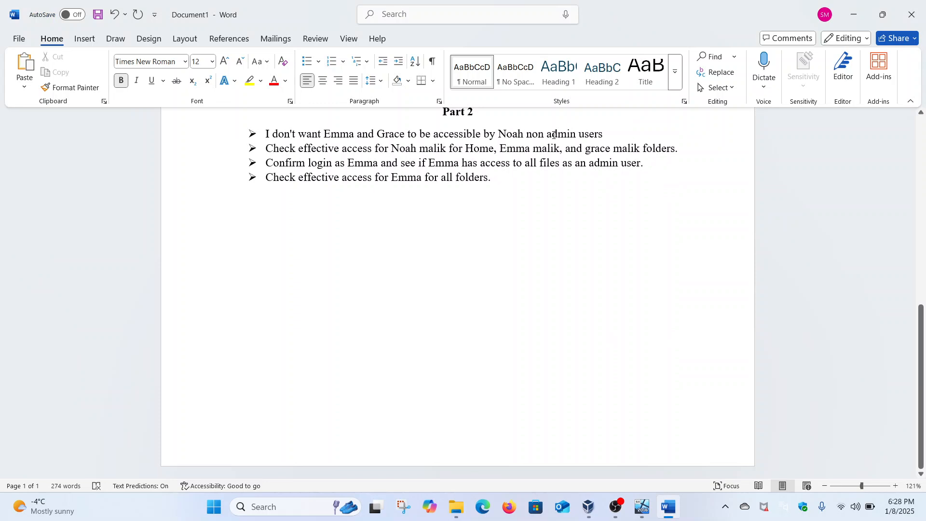
left_click_drag(499, 135, 603, 135)
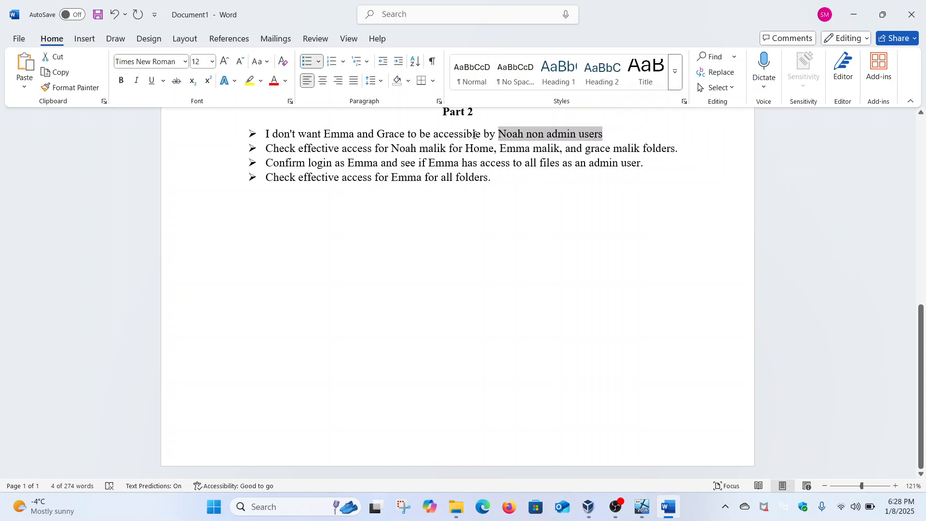
left_click_drag(324, 134, 407, 135)
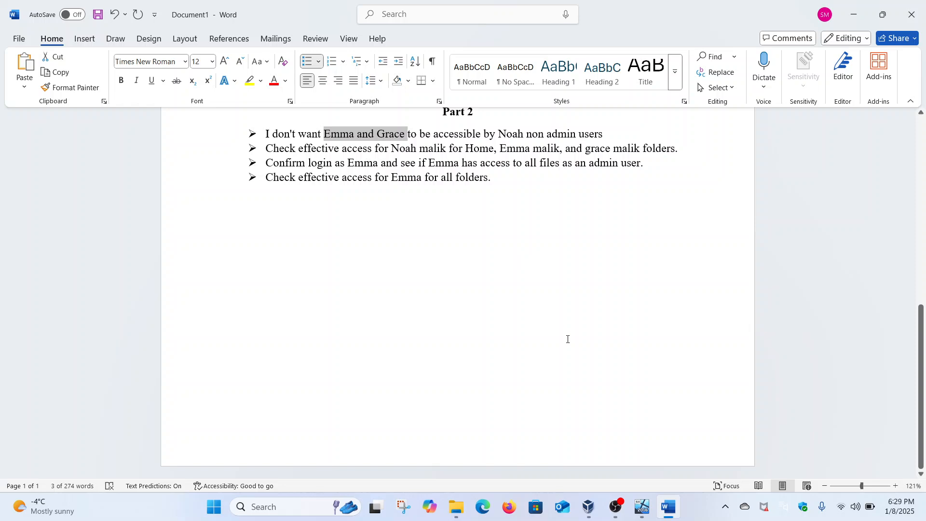
mouse_move(642, 507)
left_click(661, 436)
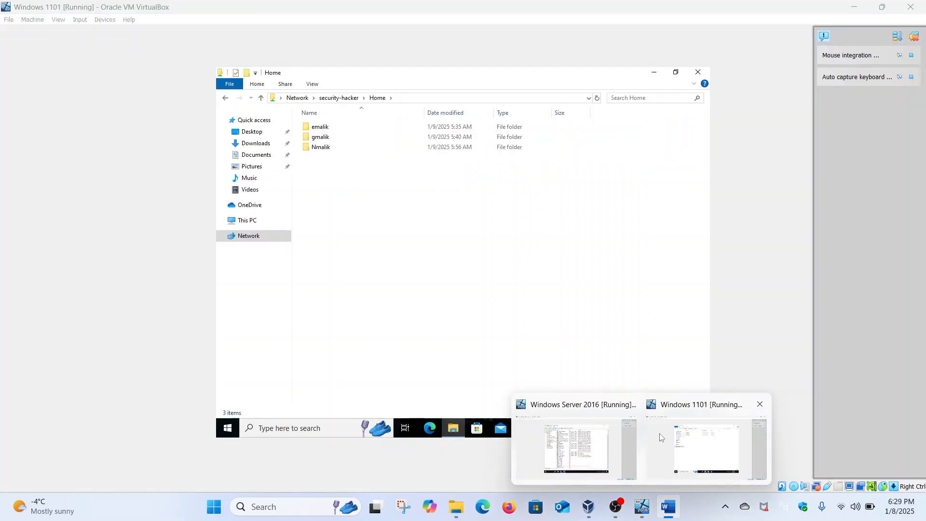
left_click(587, 446)
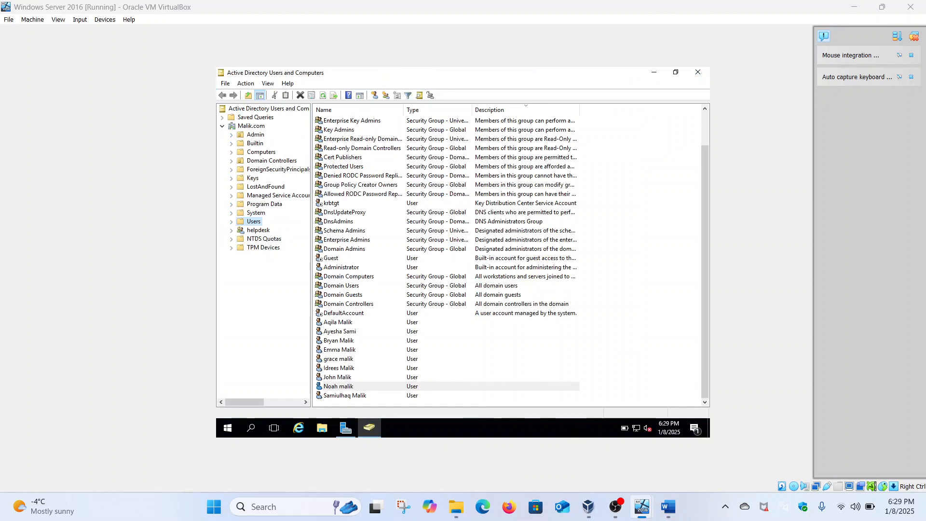
left_click(323, 428)
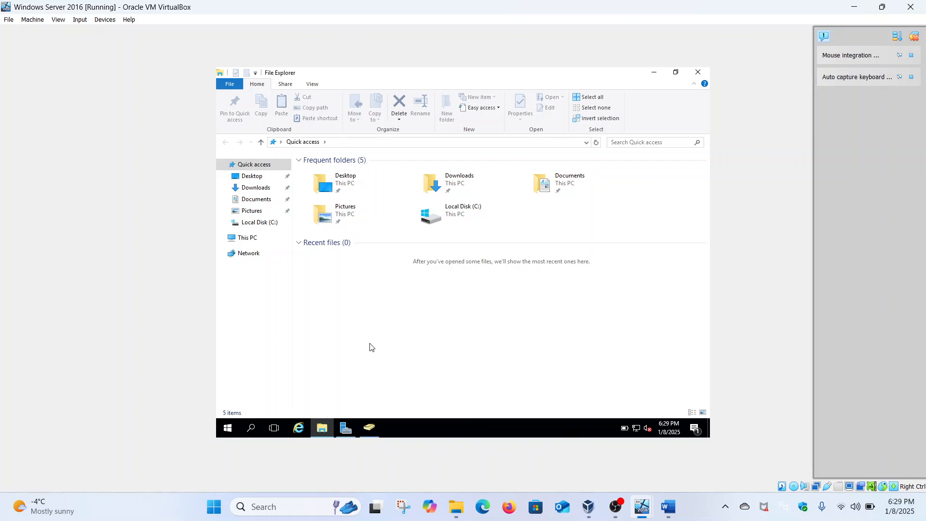
left_click(261, 240)
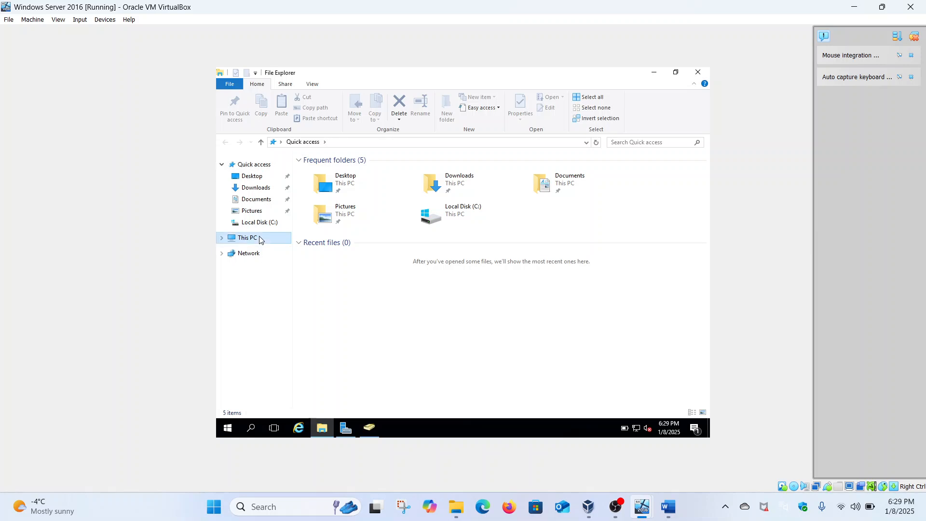
double_click(331, 252)
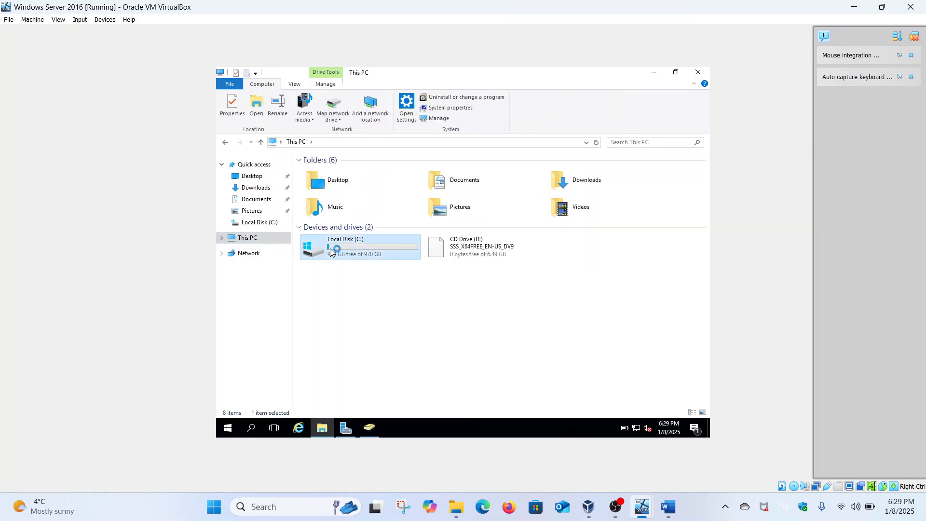
double_click(323, 172)
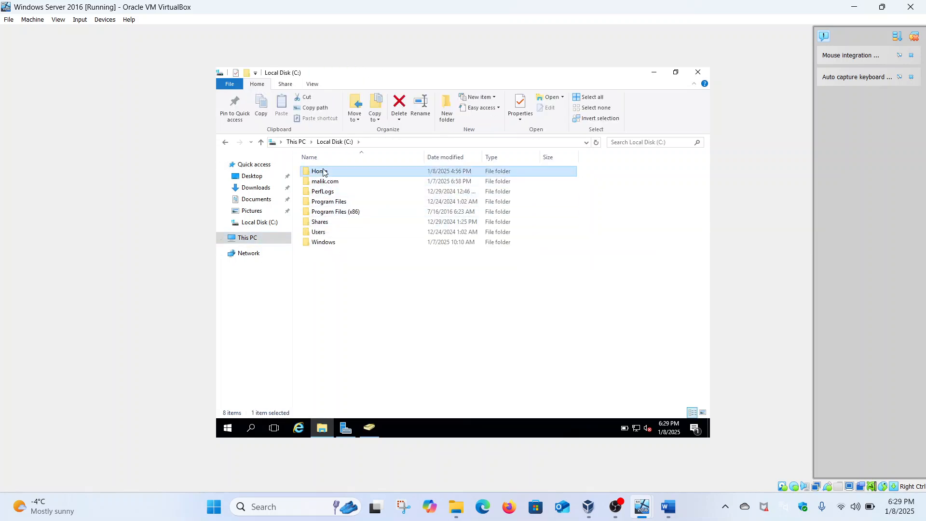
left_click(318, 191)
left_click(321, 183)
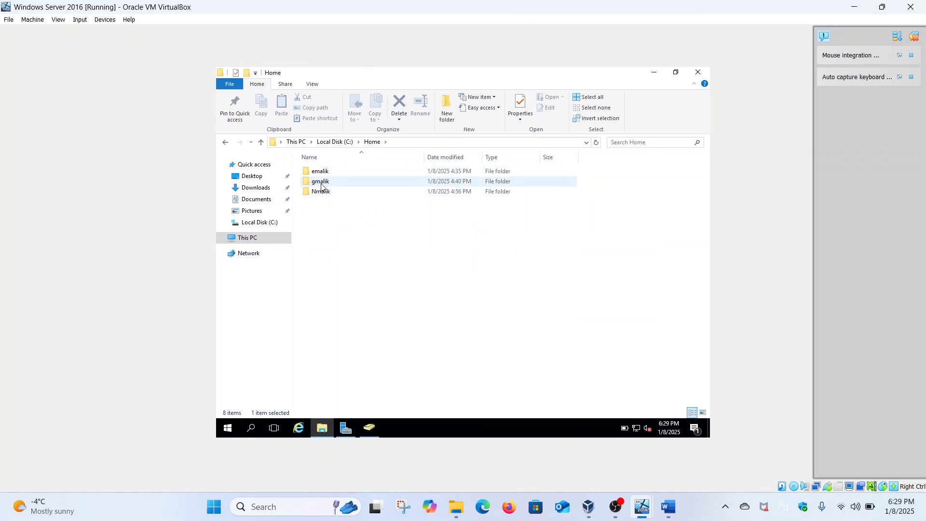
right_click(322, 184)
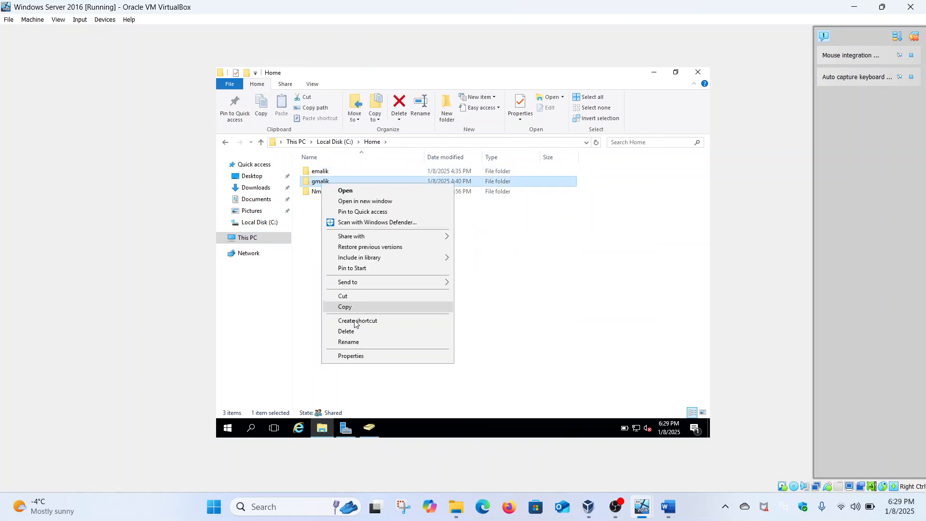
left_click(352, 356)
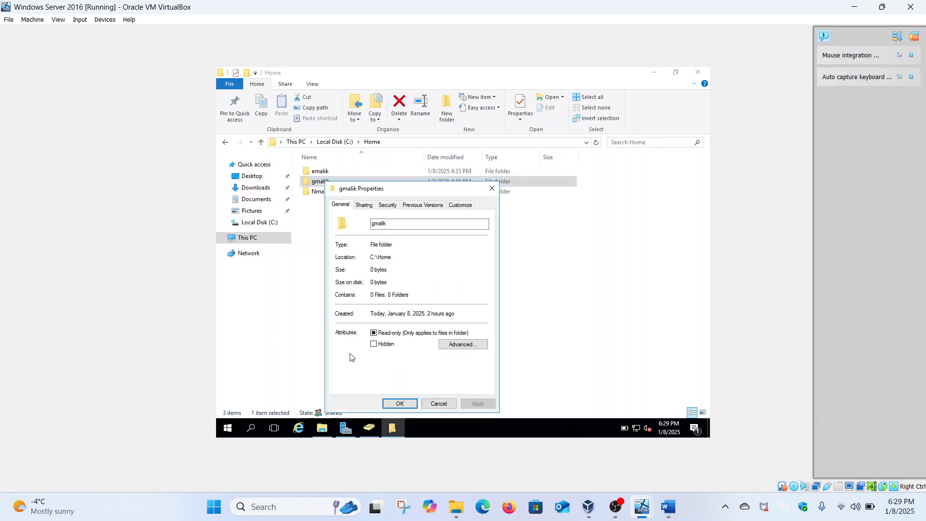
left_click(370, 206)
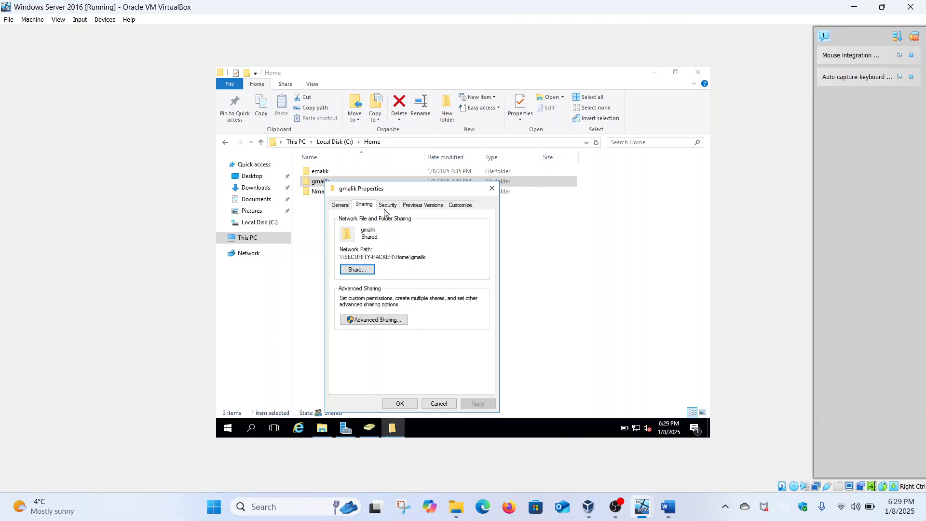
left_click(387, 206)
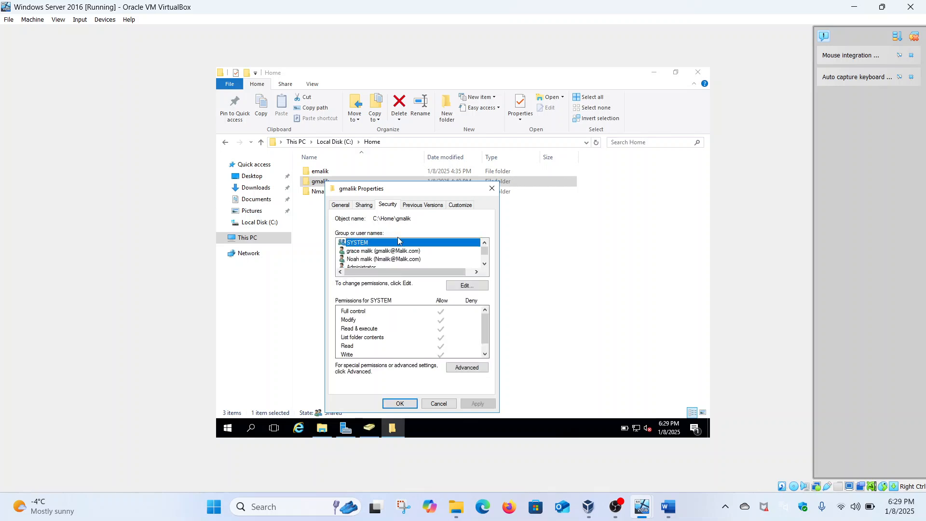
left_click(450, 285)
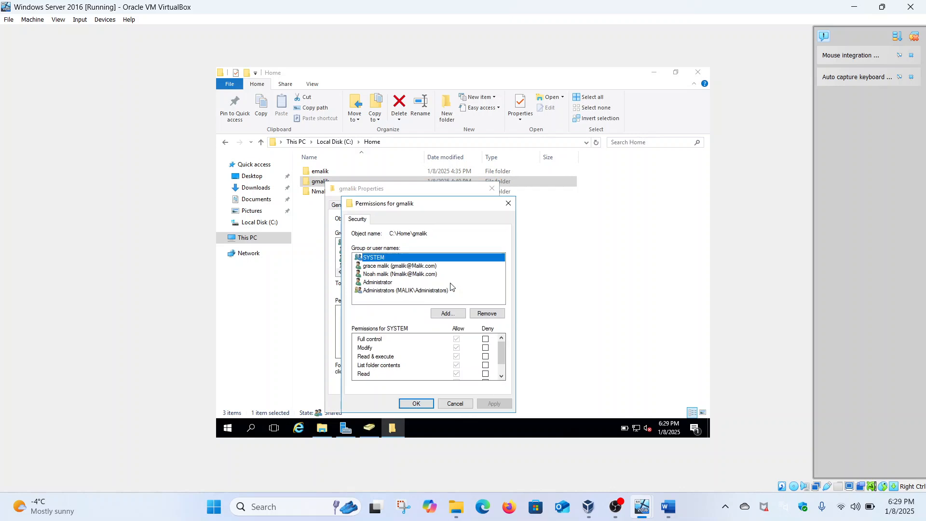
left_click(407, 275)
left_click(481, 315)
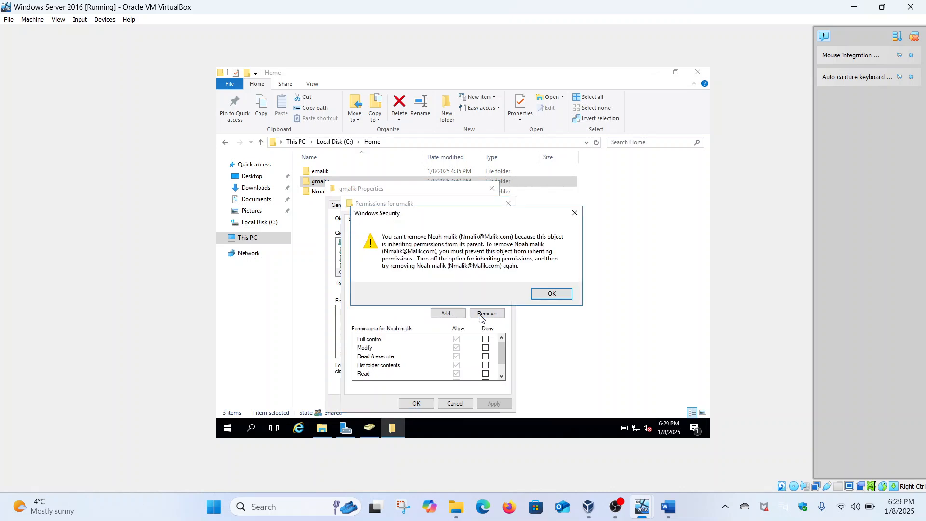
left_click(551, 294)
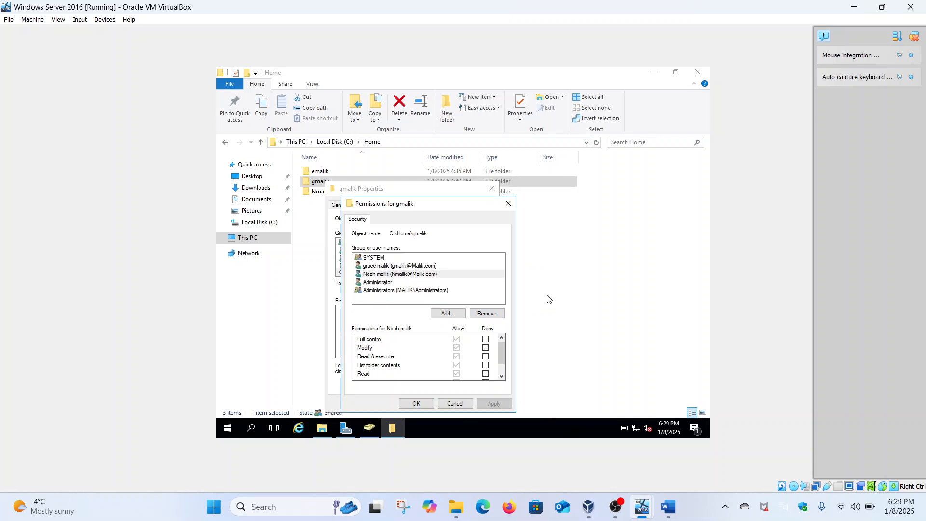
left_click(509, 204)
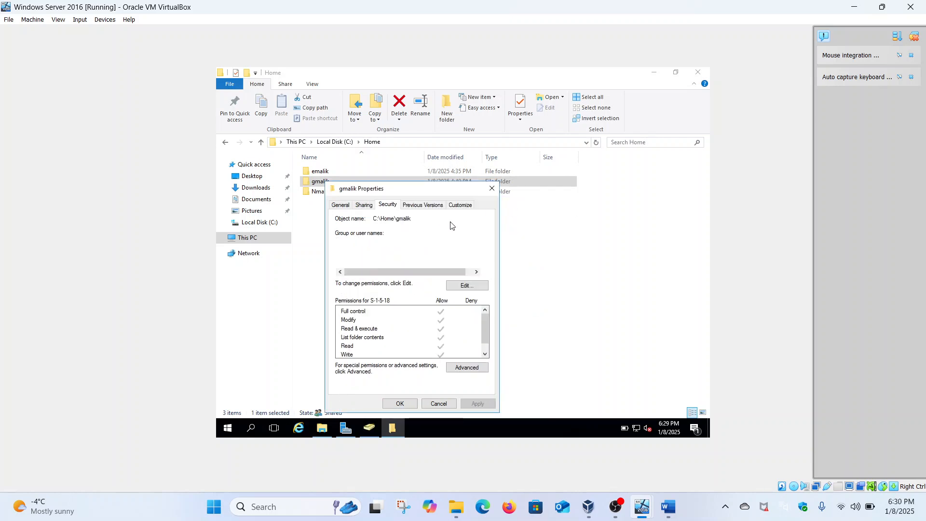
left_click(467, 368)
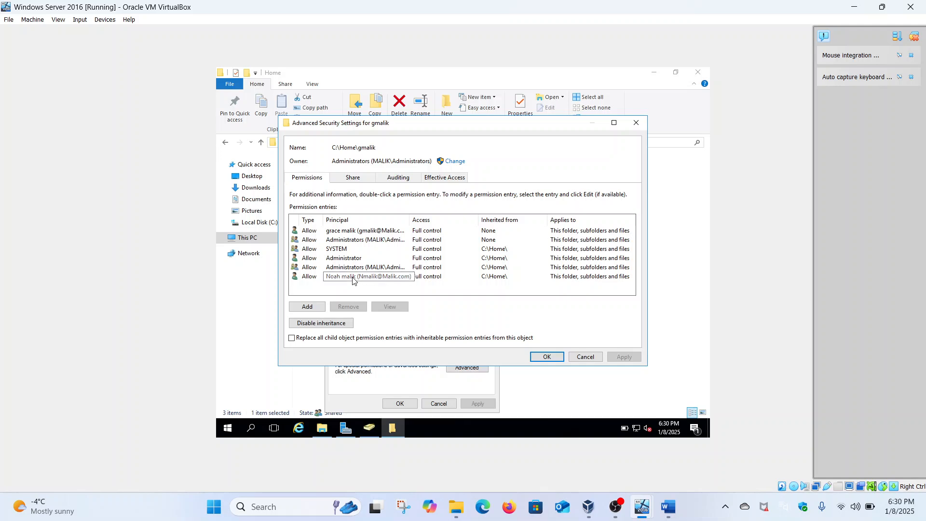
left_click(353, 279)
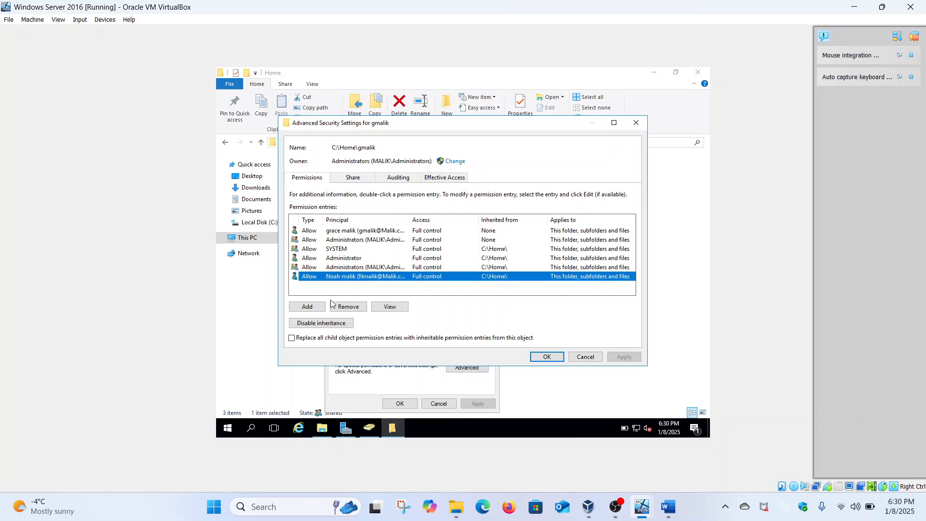
left_click(335, 325)
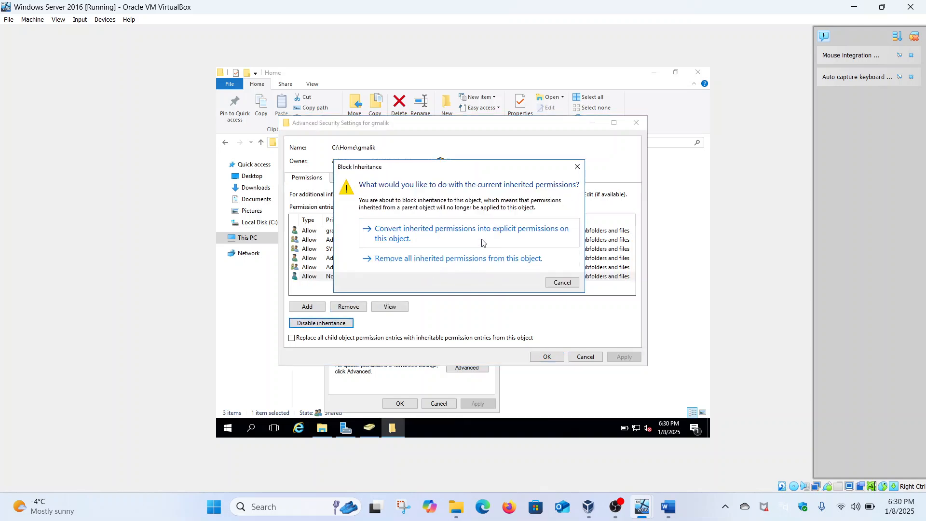
left_click(482, 243)
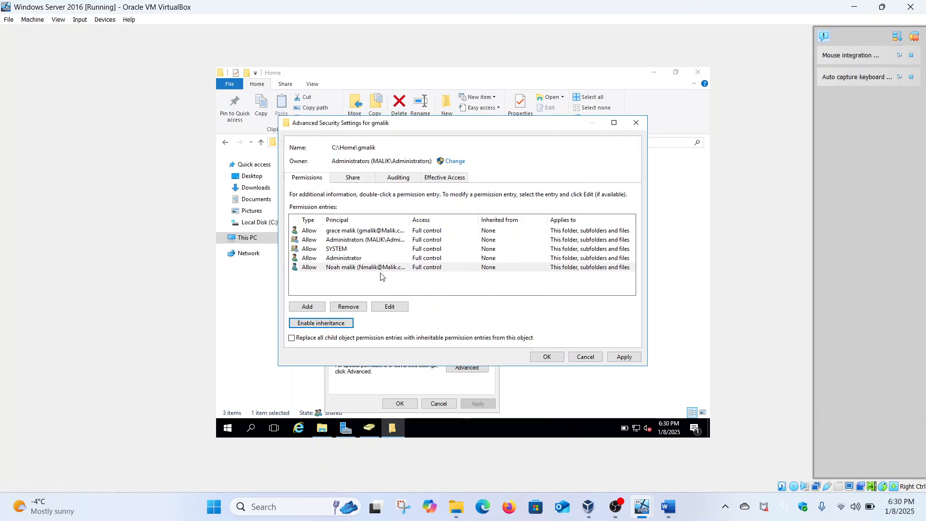
left_click(592, 359)
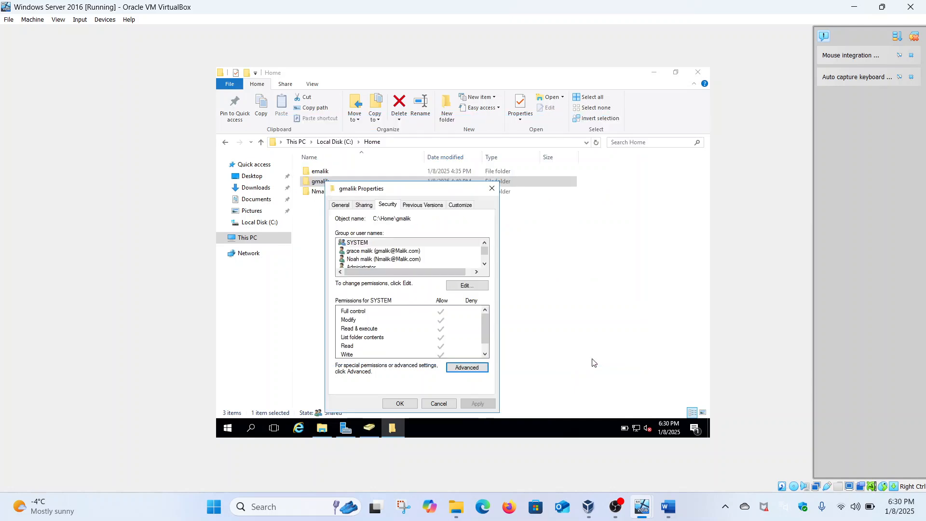
left_click(475, 368)
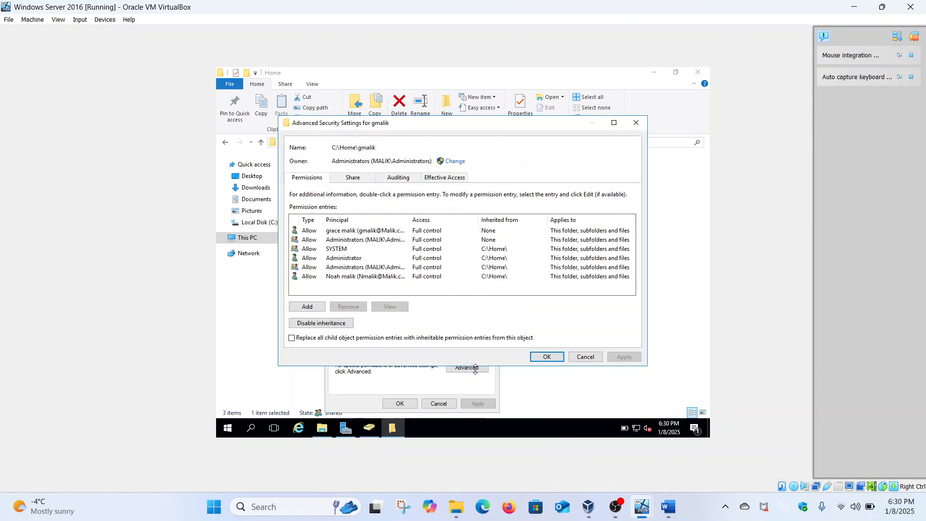
left_click(369, 276)
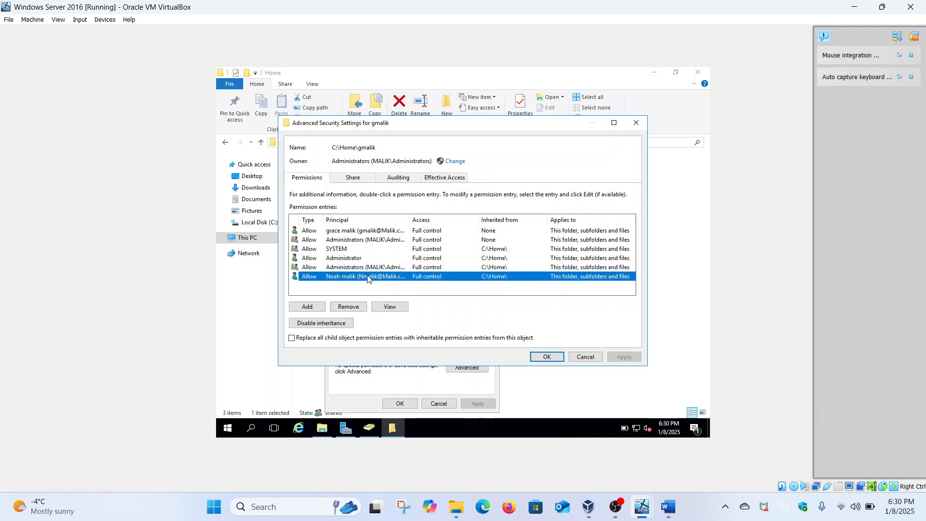
left_click(341, 323)
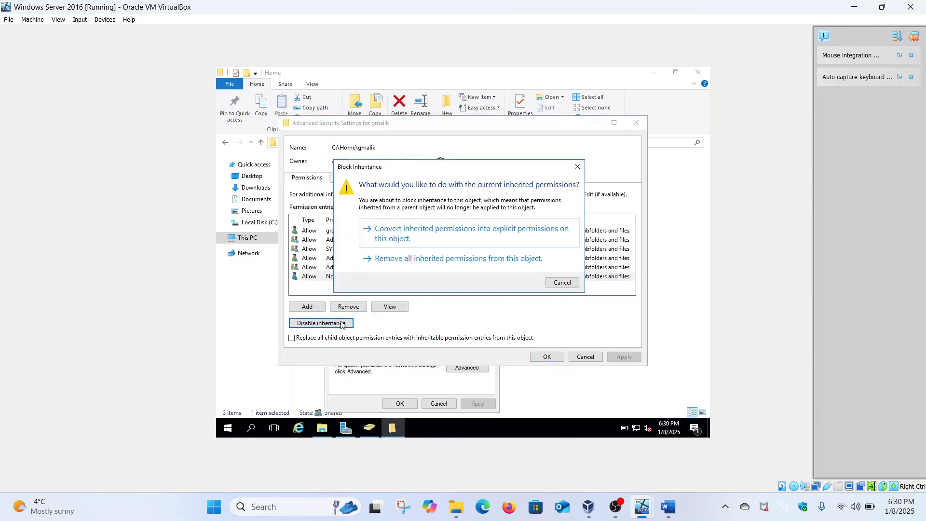
left_click(424, 241)
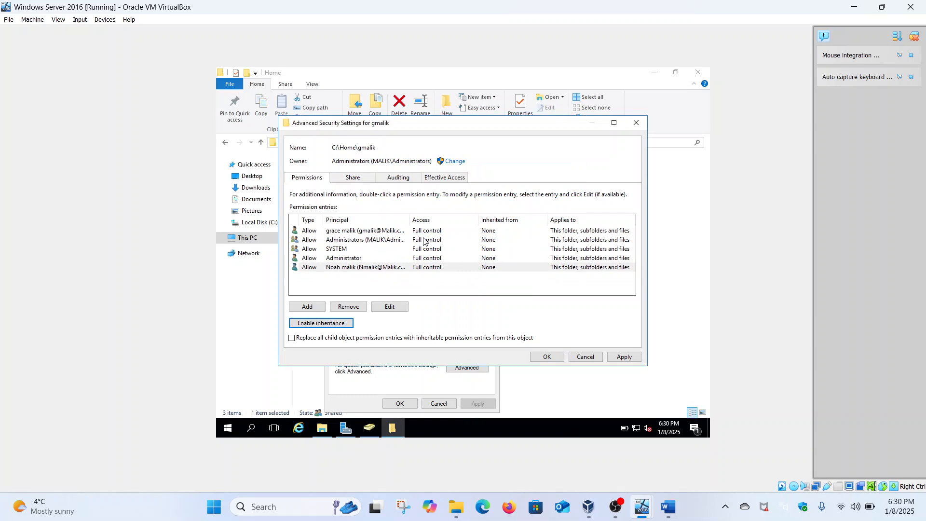
left_click(362, 268)
left_click(353, 307)
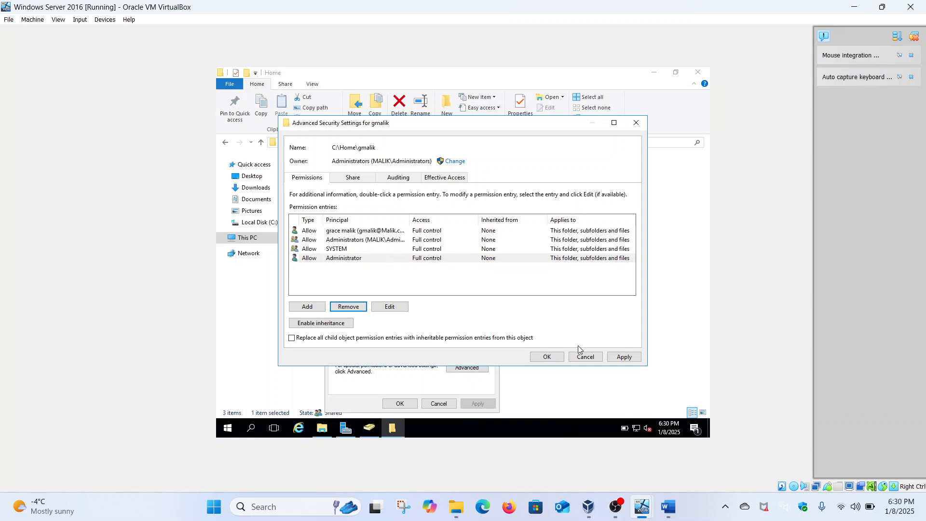
left_click(622, 357)
left_click(554, 358)
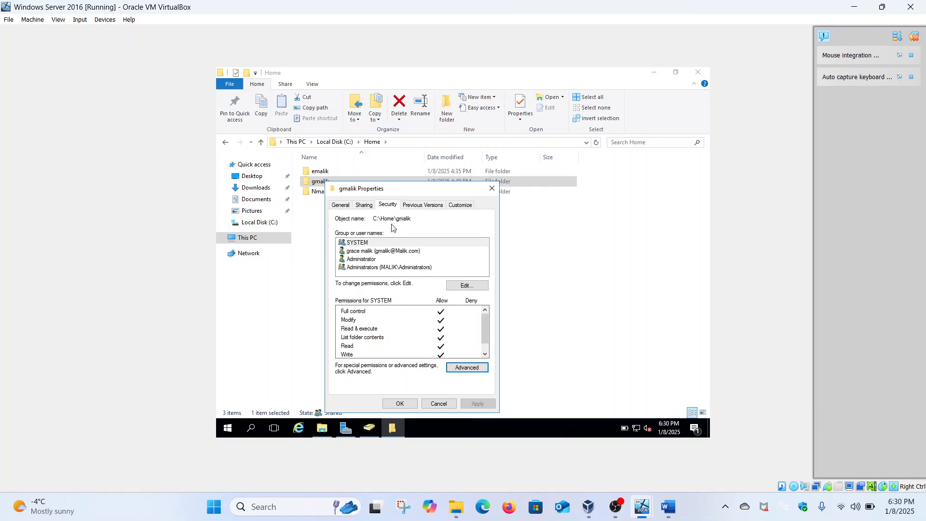
left_click(365, 205)
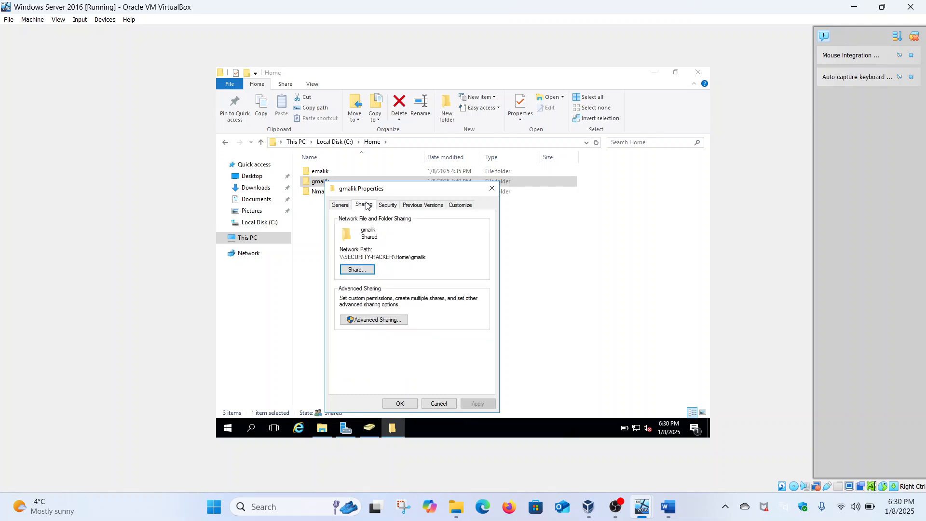
left_click(377, 320)
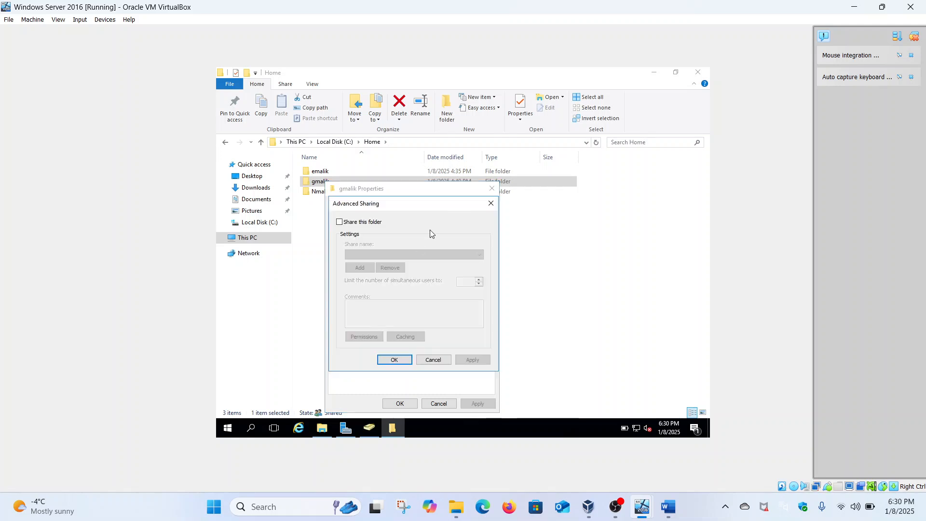
left_click(491, 203)
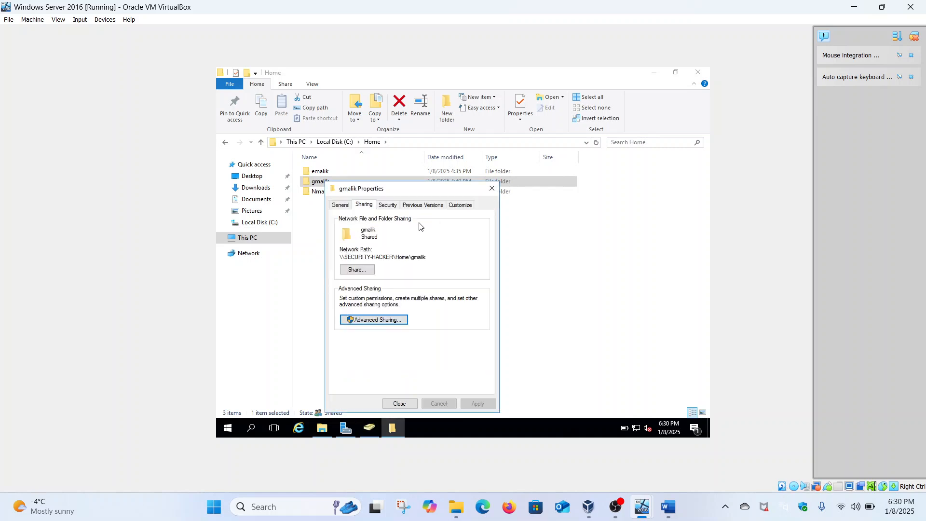
left_click(390, 205)
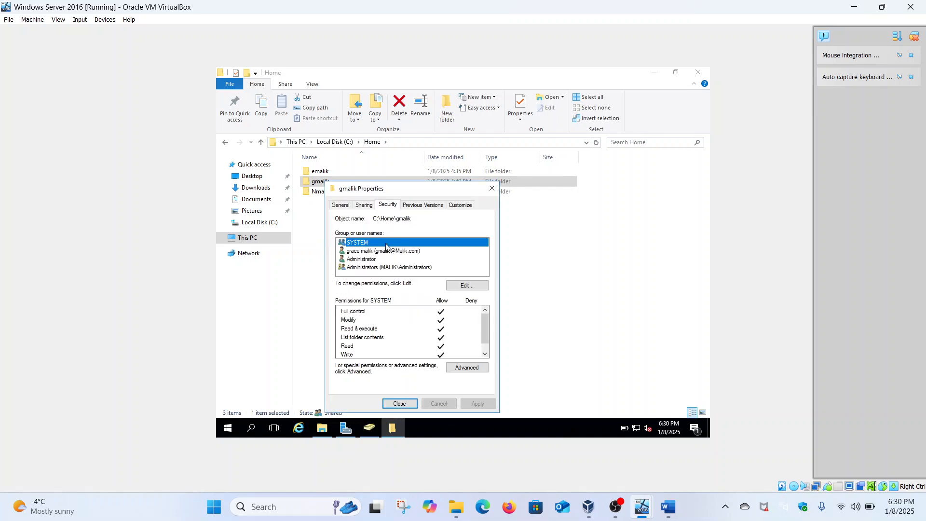
left_click(404, 404)
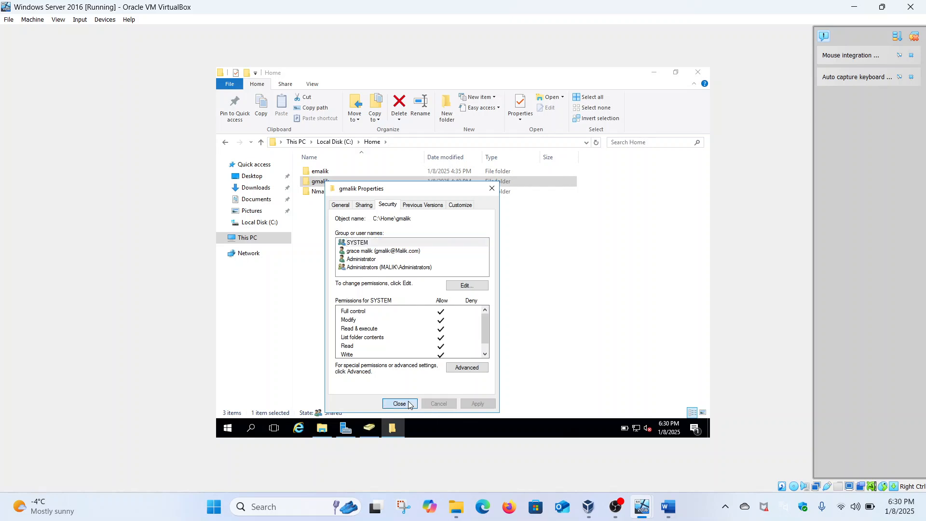
left_click(323, 174)
right_click(324, 174)
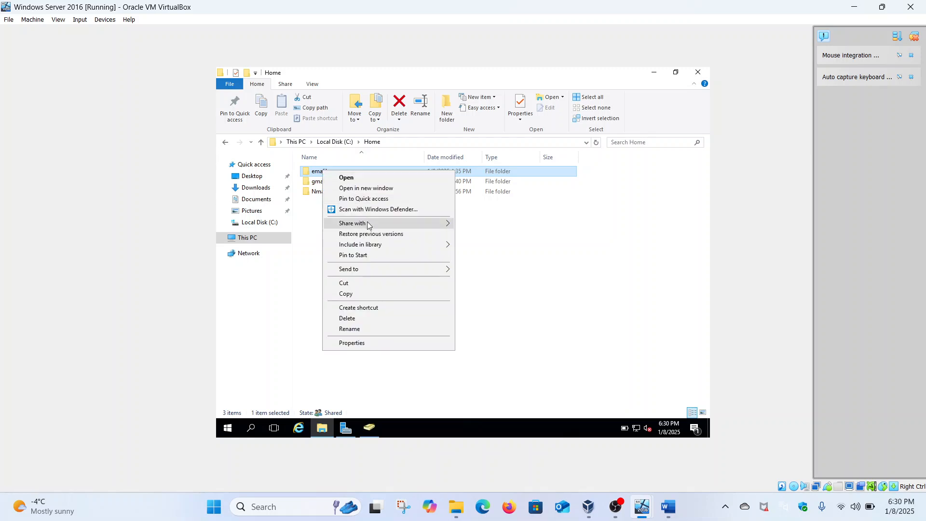
left_click(352, 344)
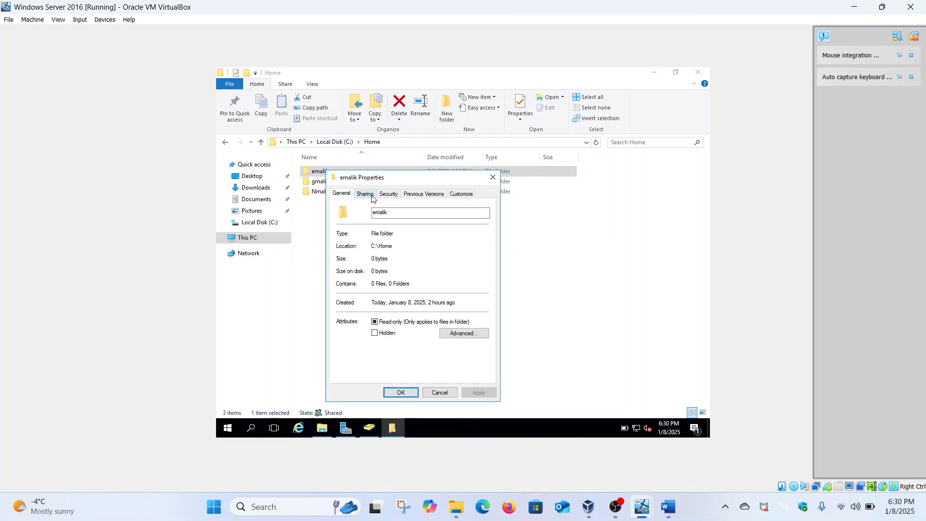
left_click(384, 194)
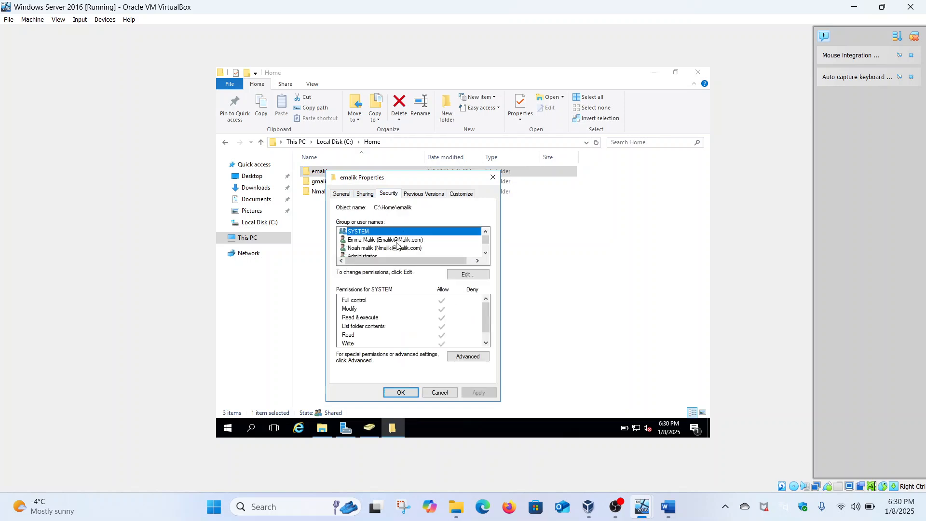
left_click(461, 275)
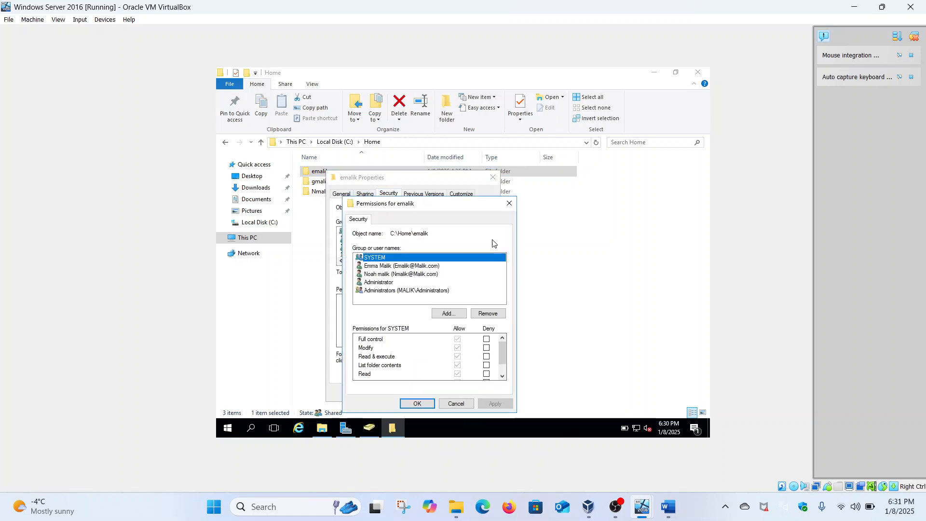
left_click(422, 397)
left_click(462, 357)
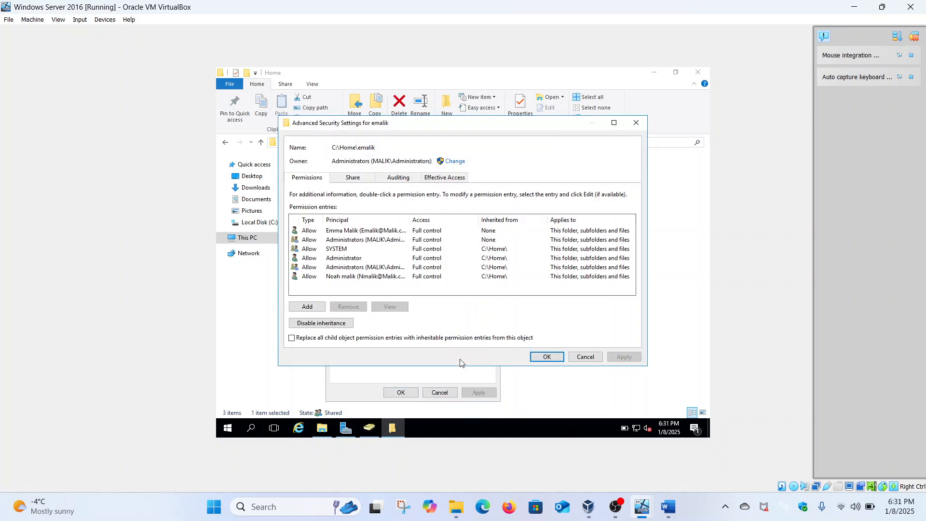
left_click(363, 277)
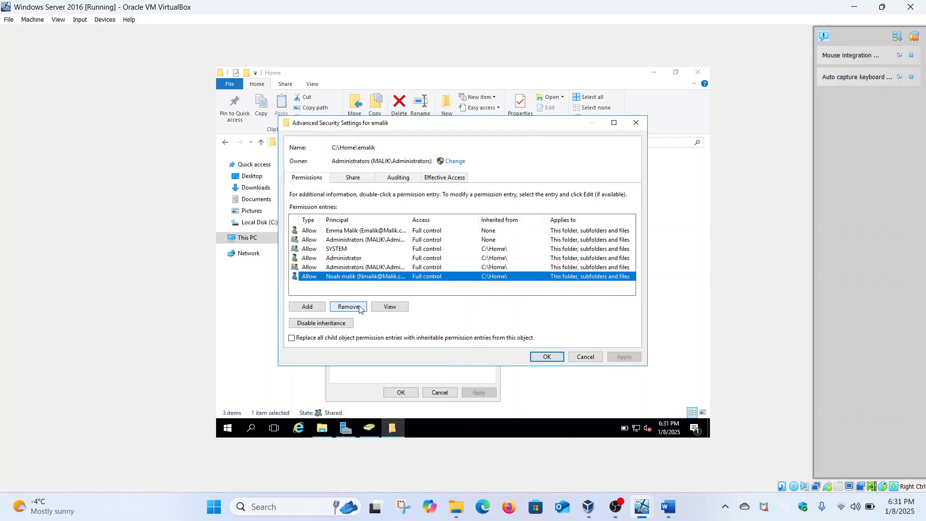
left_click(339, 324)
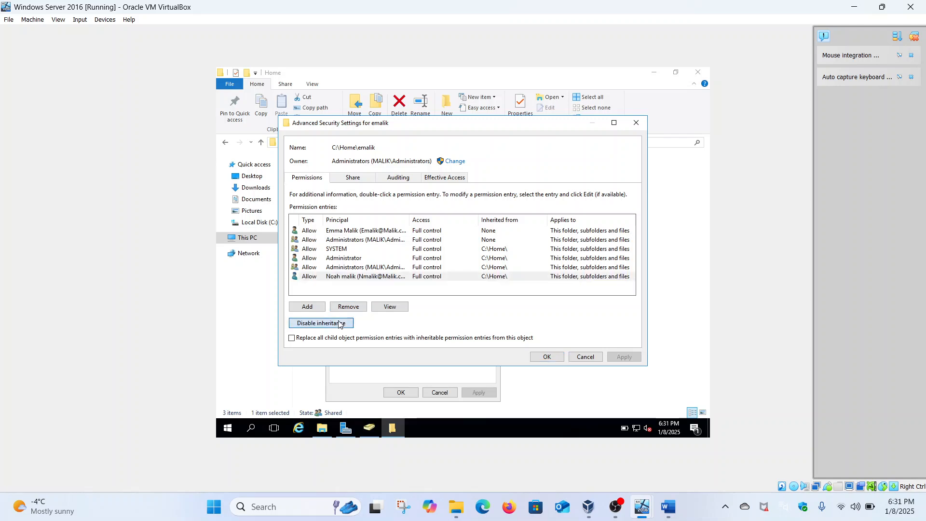
left_click(420, 238)
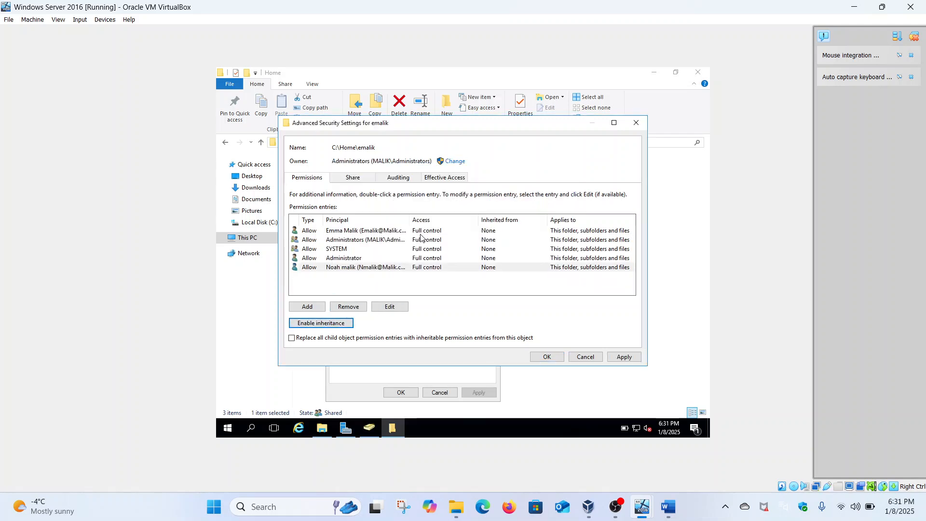
left_click(363, 307)
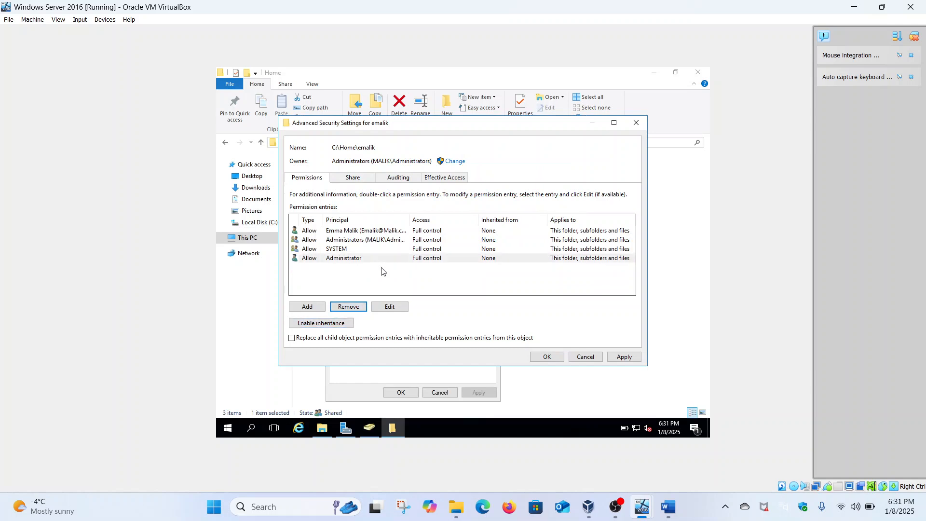
left_click(625, 359)
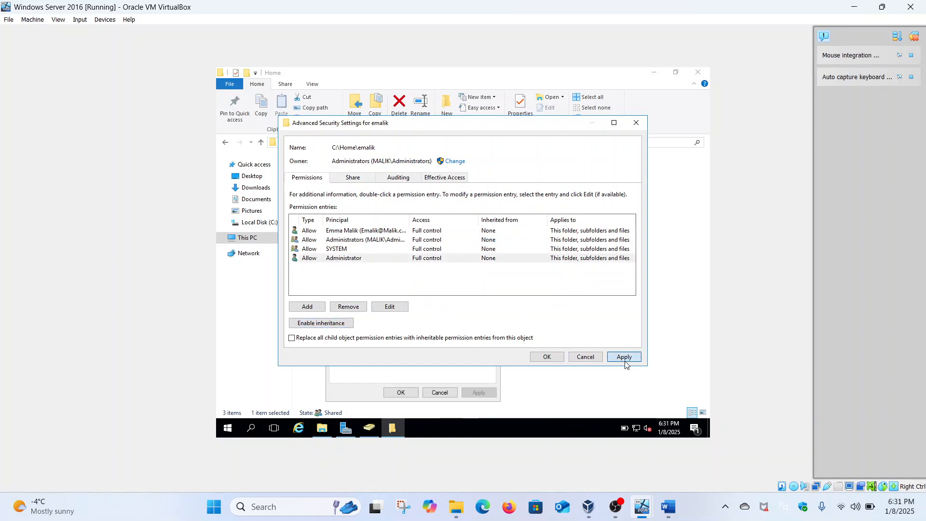
left_click(559, 358)
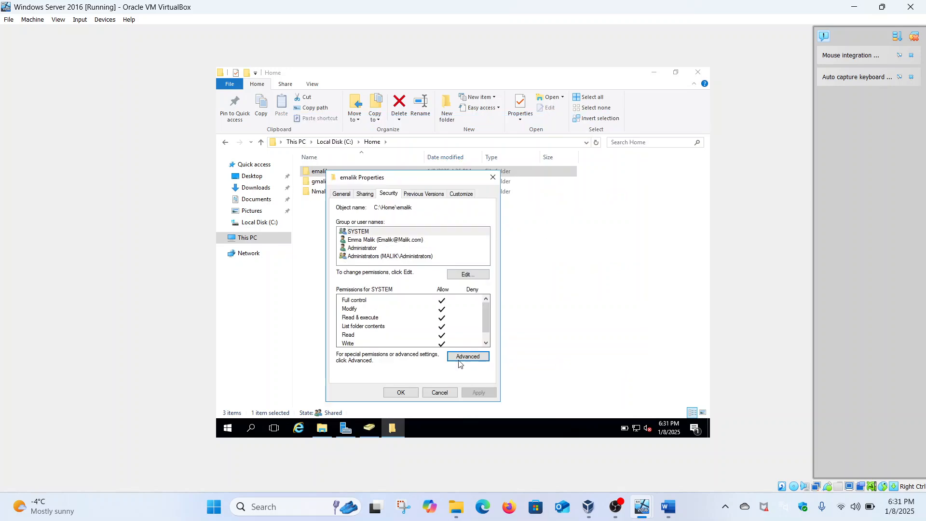
left_click(400, 393)
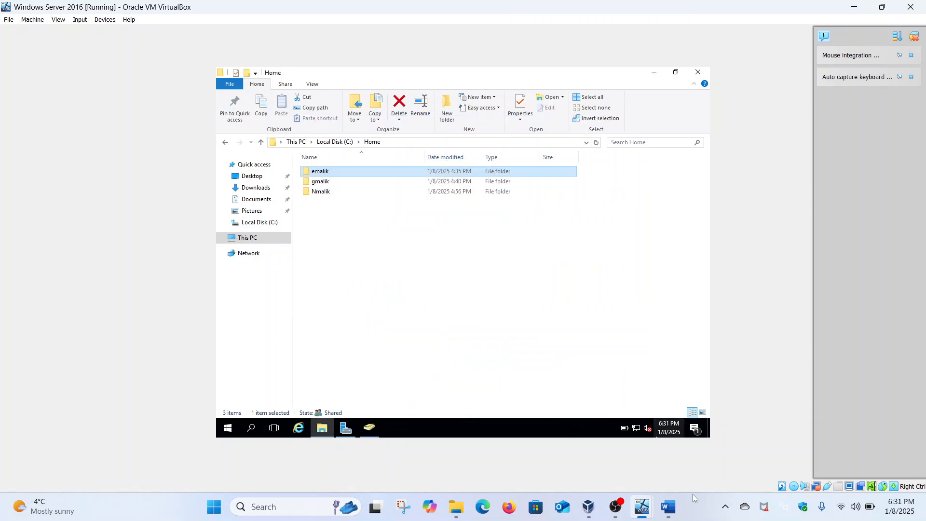
Step: In the Word notes, highlight the Part 2 users and effective-access wording, then return to Windows Server 2016
left_click(668, 507)
scroll(372, 176, "up", 2)
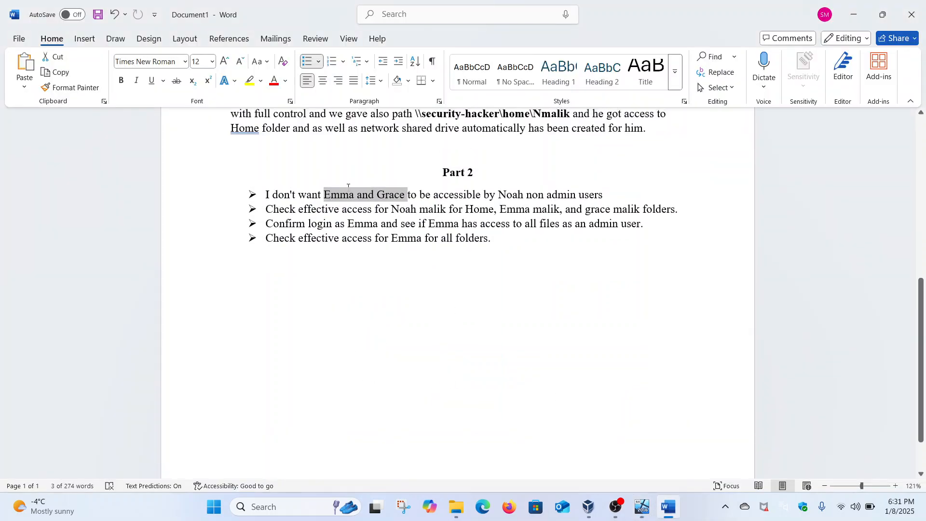
left_click(533, 192)
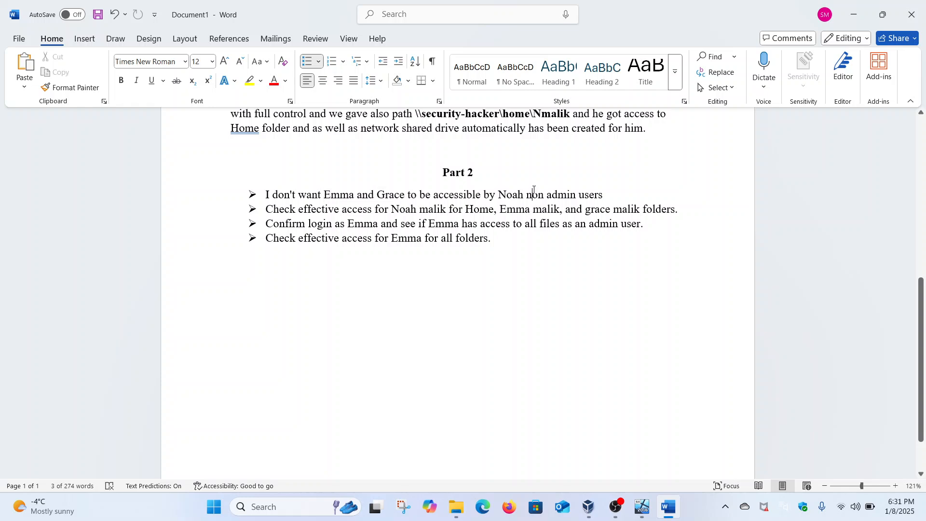
left_click_drag(325, 197, 432, 196)
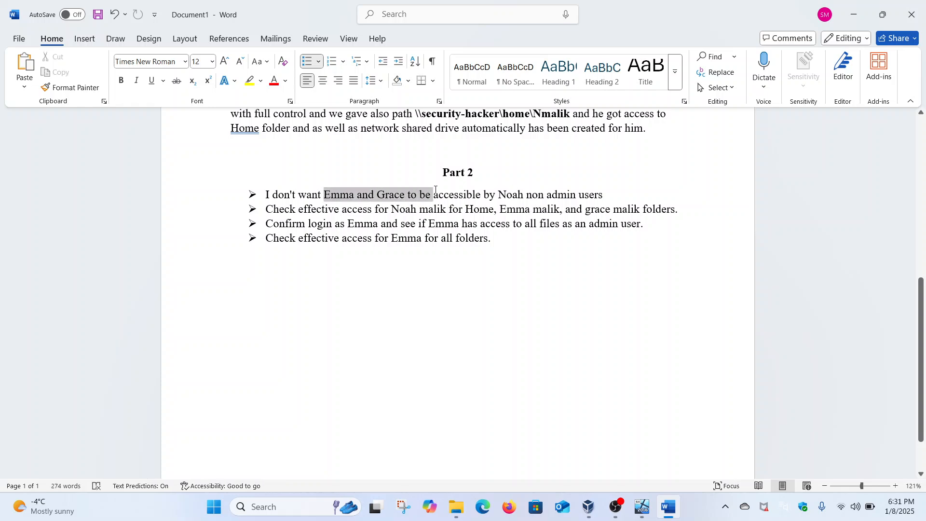
left_click_drag(271, 209, 455, 208)
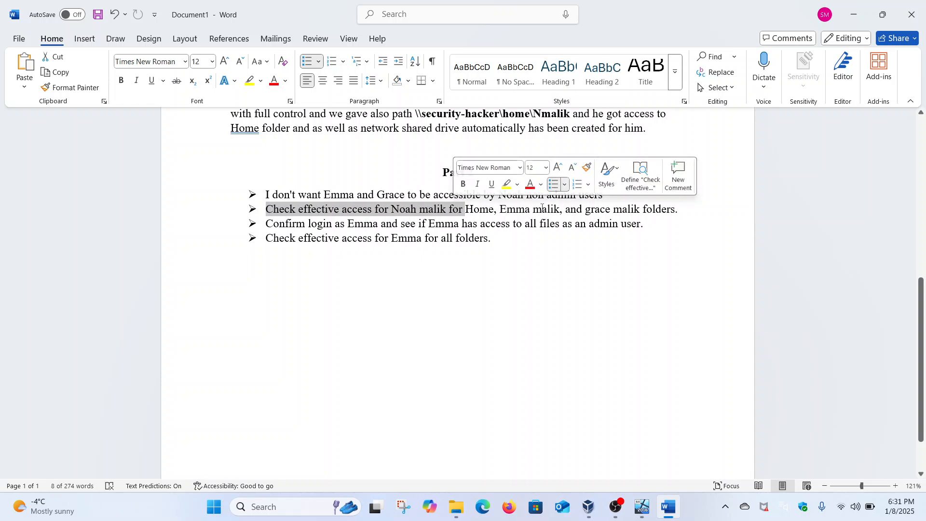
mouse_move(641, 507)
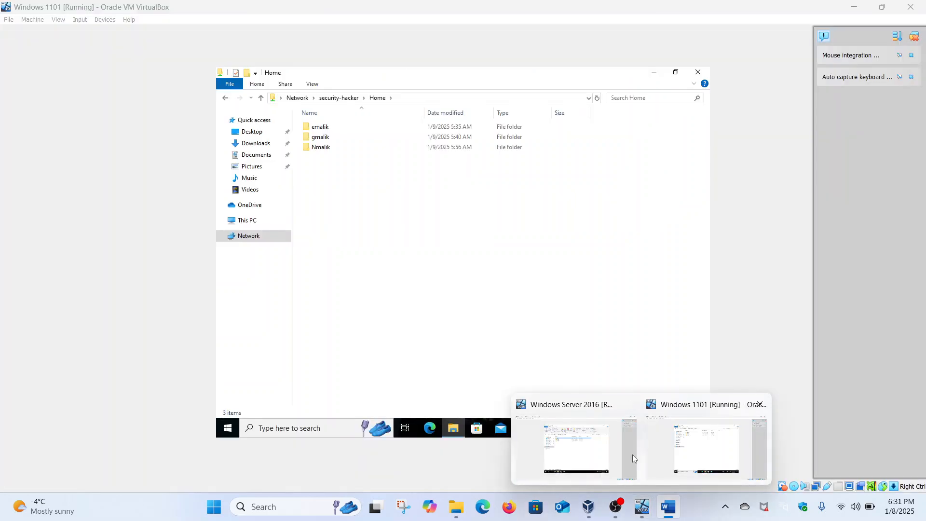
left_click(632, 454)
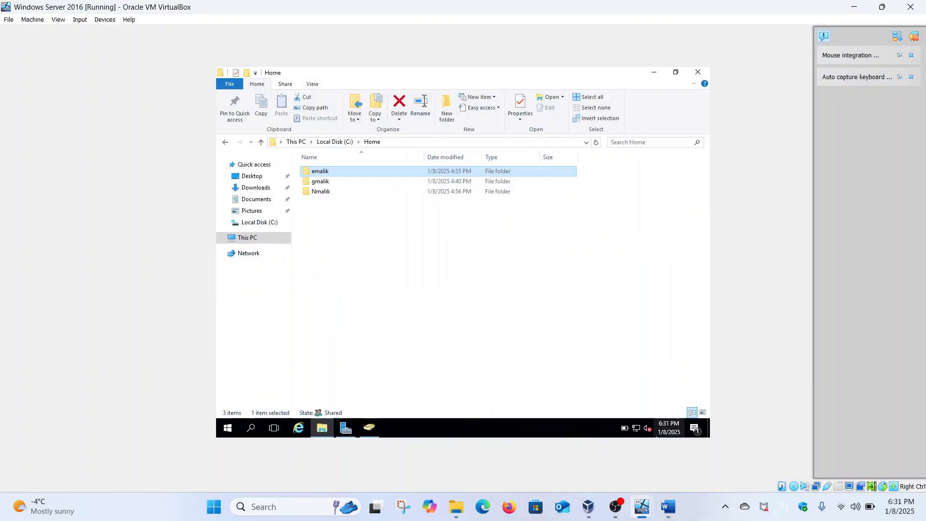
left_click(323, 193)
left_click(325, 172)
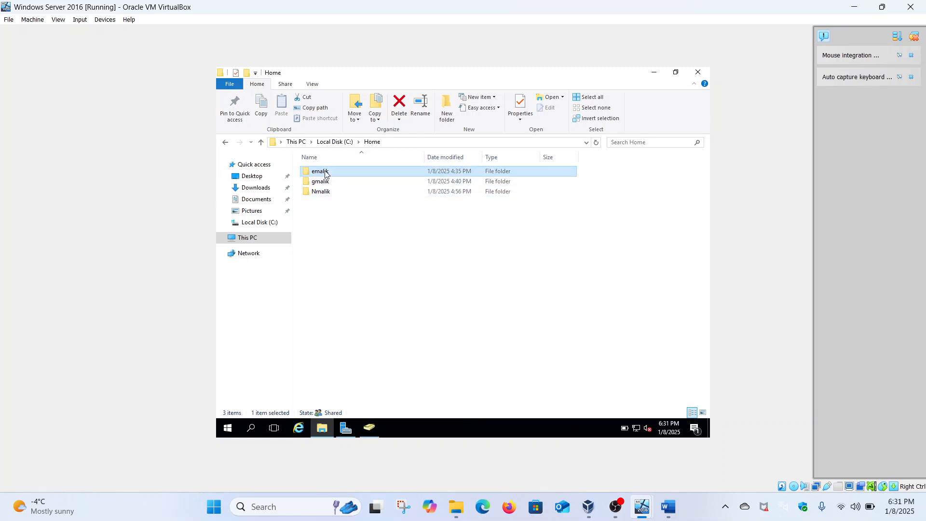
right_click(326, 174)
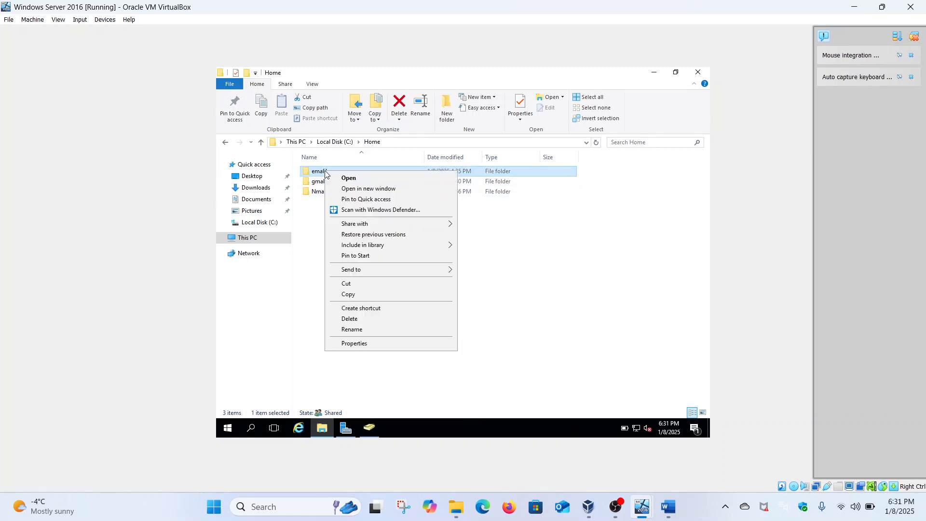
left_click(365, 344)
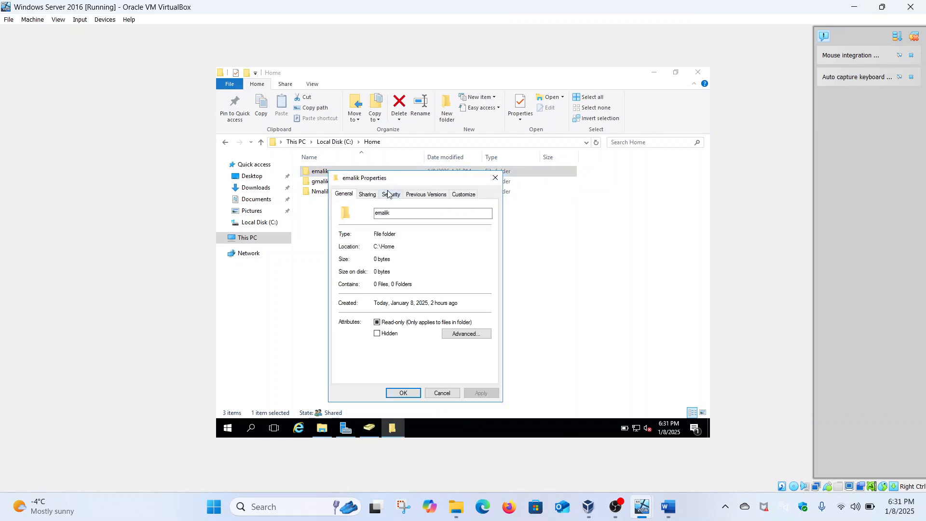
left_click(389, 194)
left_click(467, 356)
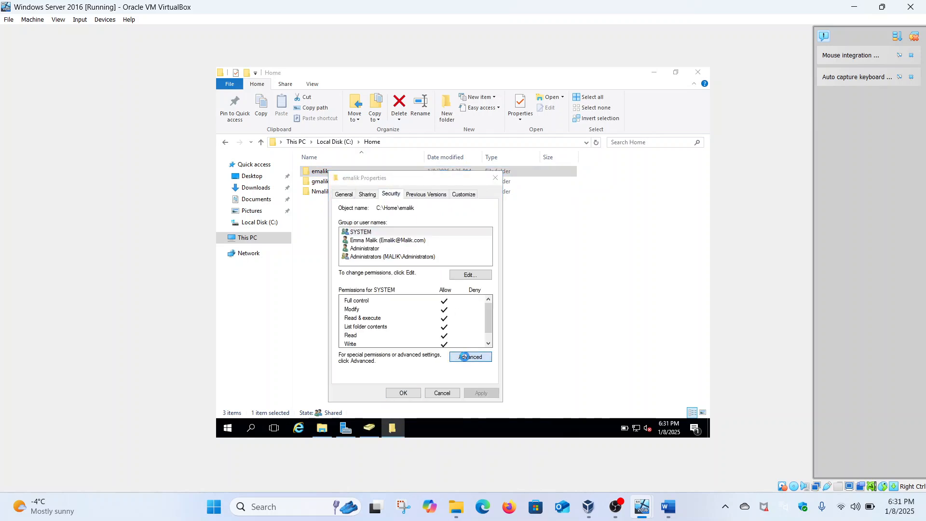
left_click(443, 179)
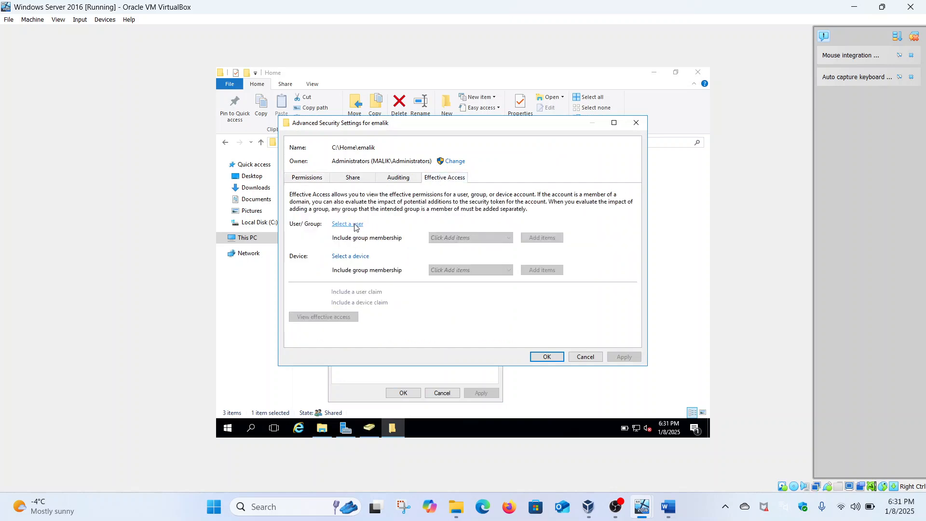
left_click(355, 225)
type("No")
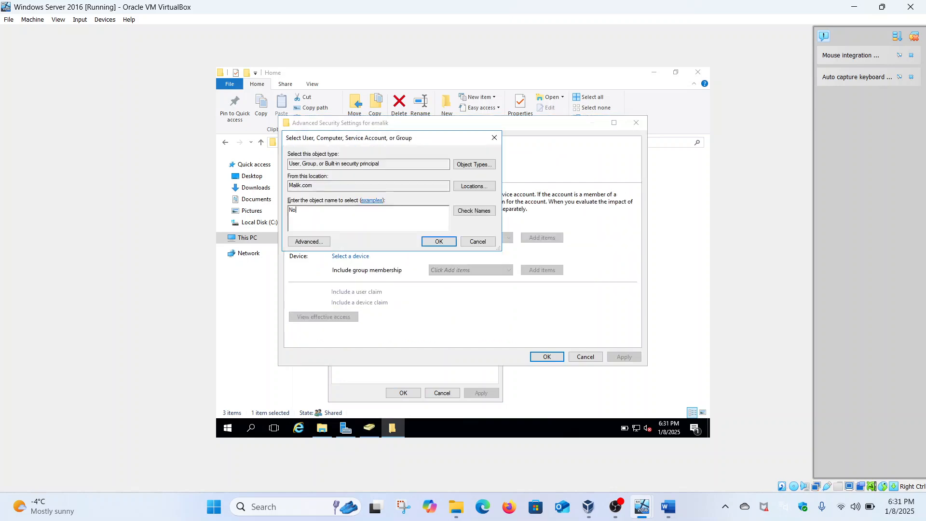
type("ah")
left_click(458, 210)
left_click(439, 242)
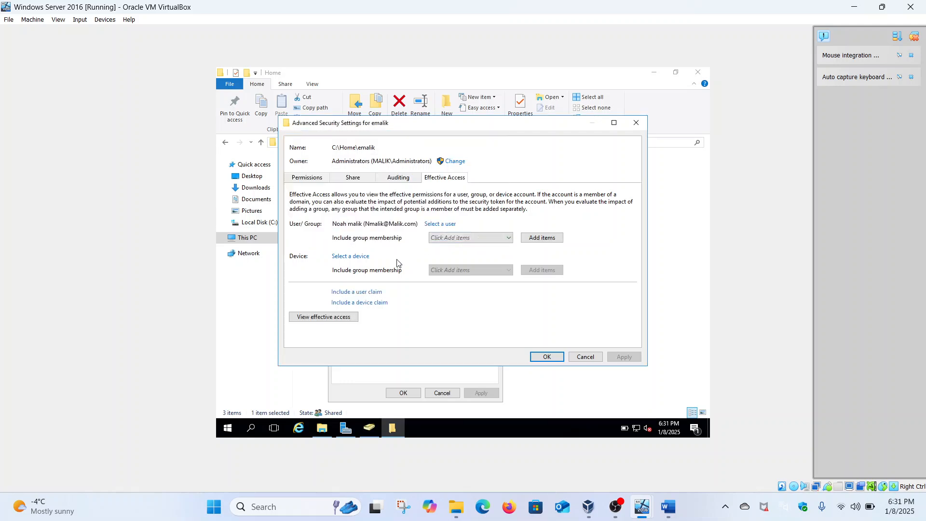
left_click(323, 317)
scroll(348, 319, "down", 8)
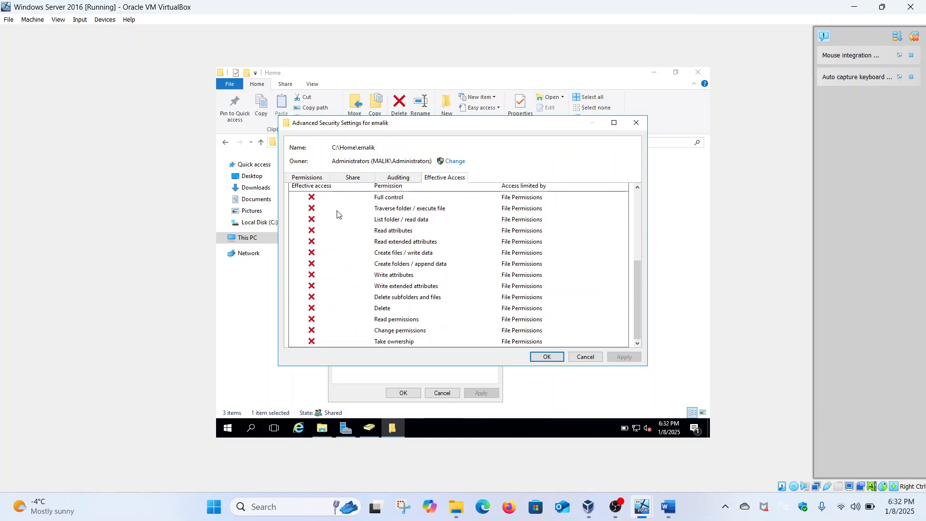
left_click(548, 358)
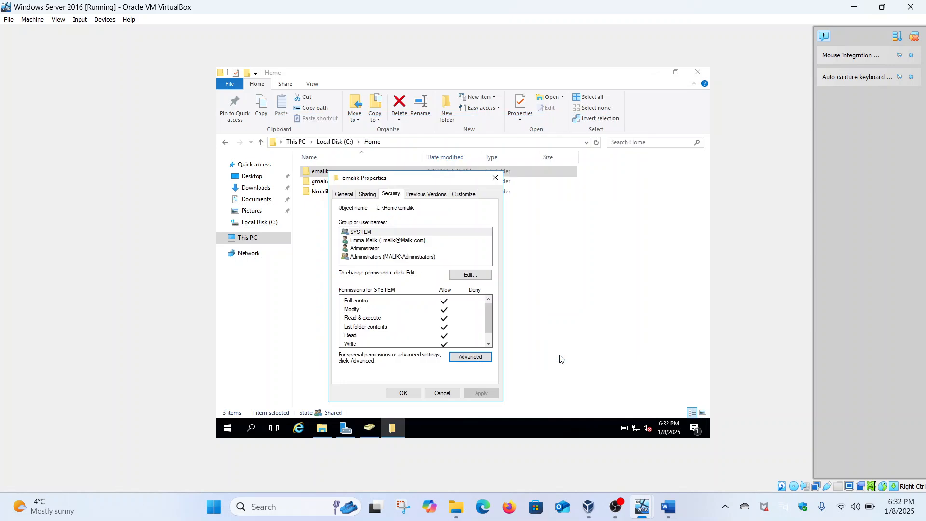
left_click(406, 393)
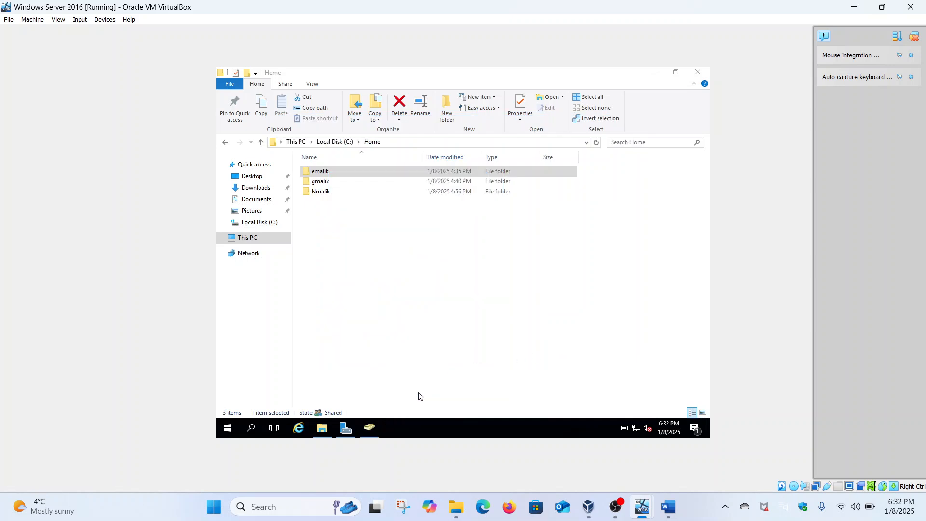
left_click(329, 182)
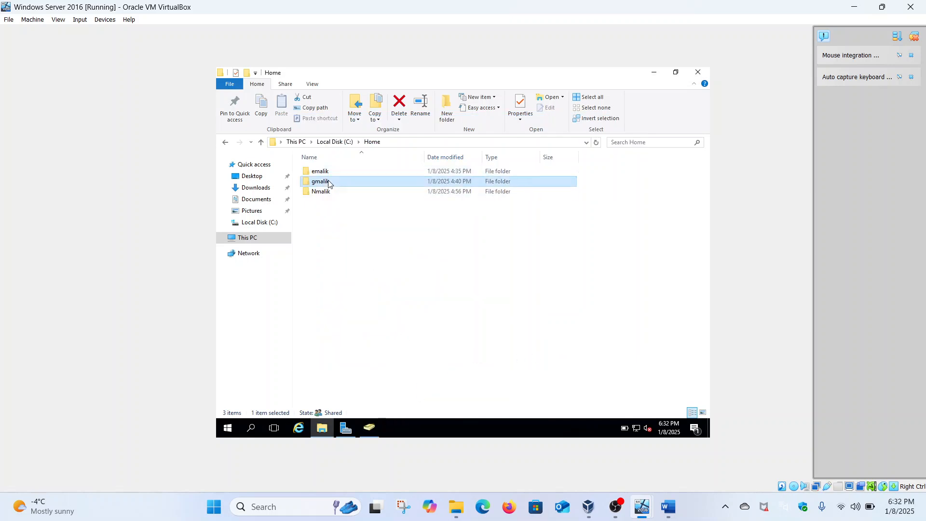
right_click(329, 182)
left_click(369, 354)
left_click(394, 203)
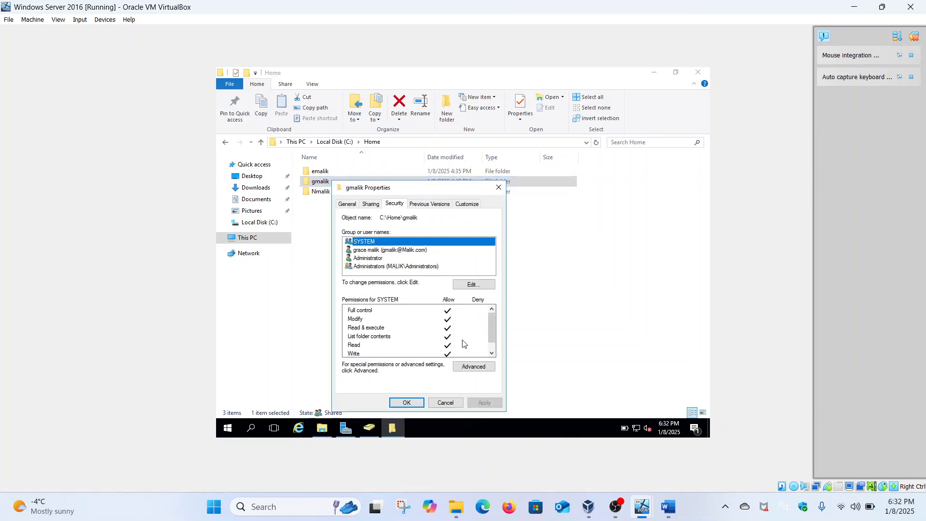
left_click(474, 367)
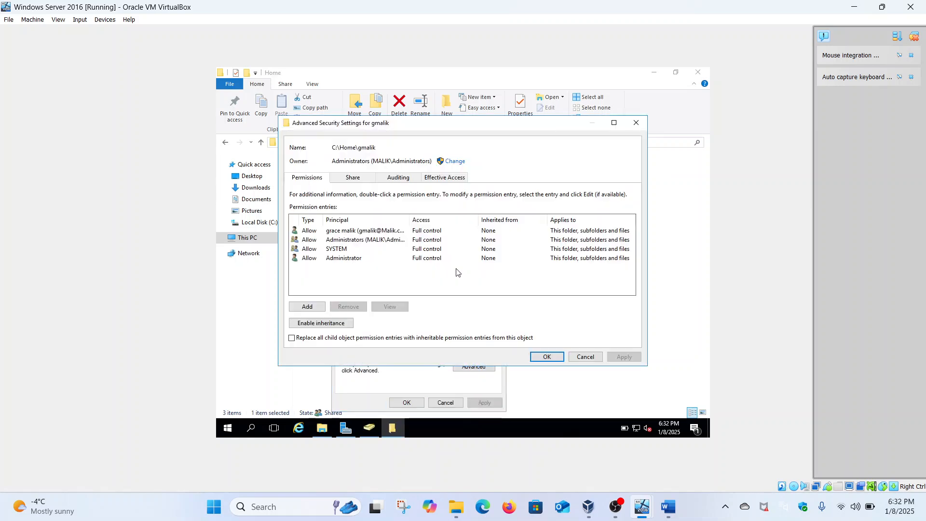
left_click(437, 181)
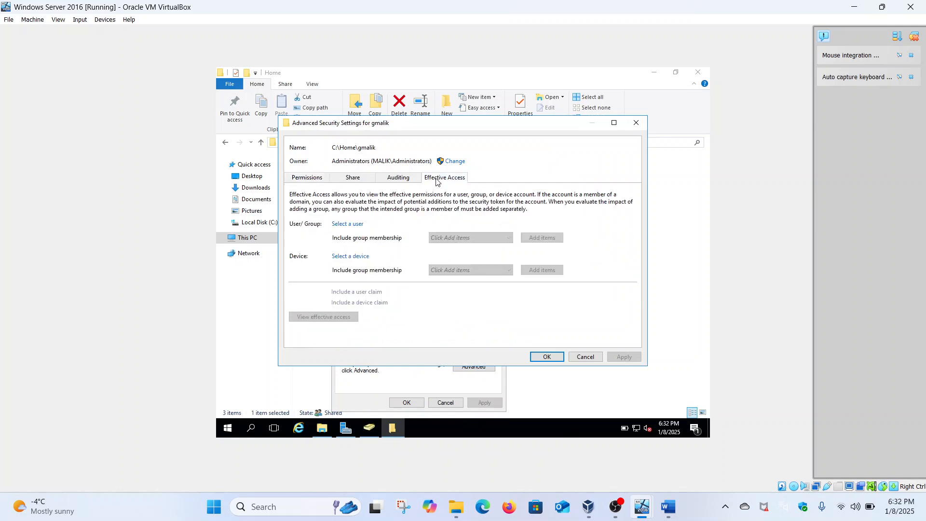
left_click(355, 224)
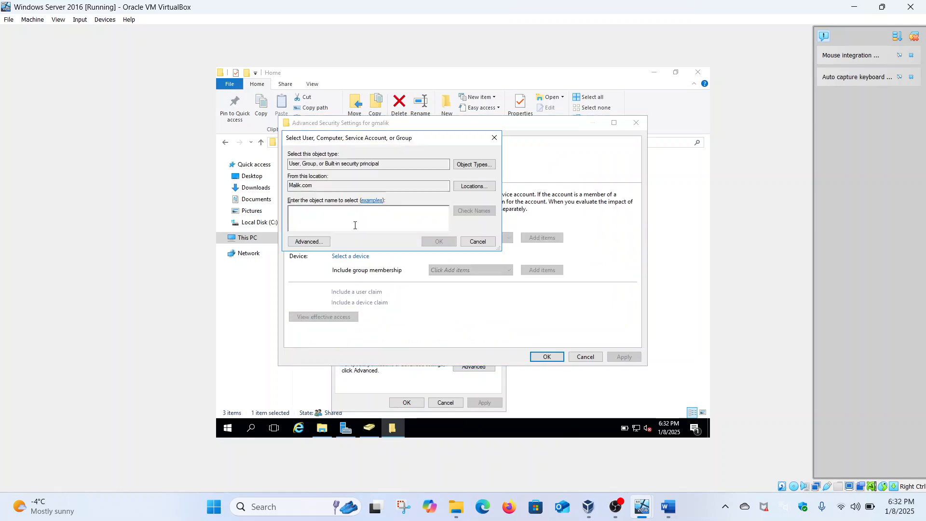
type("noah")
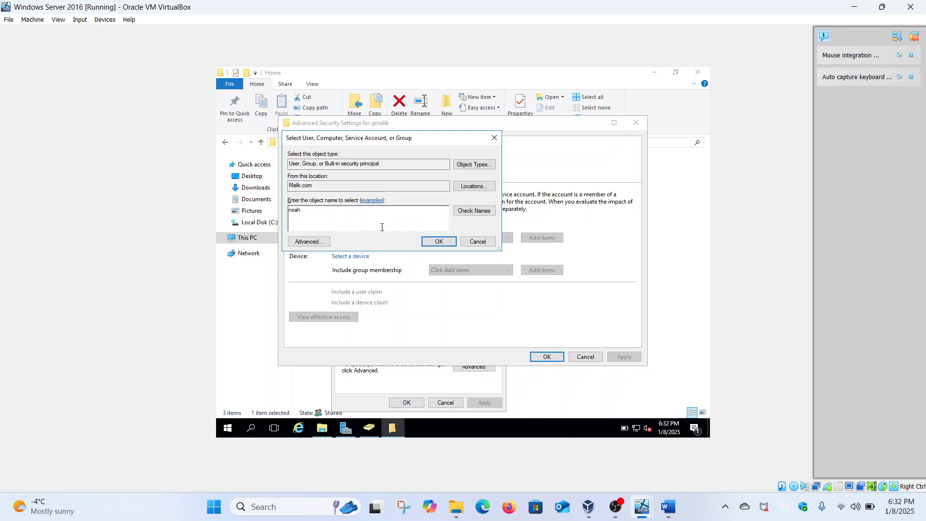
left_click(472, 212)
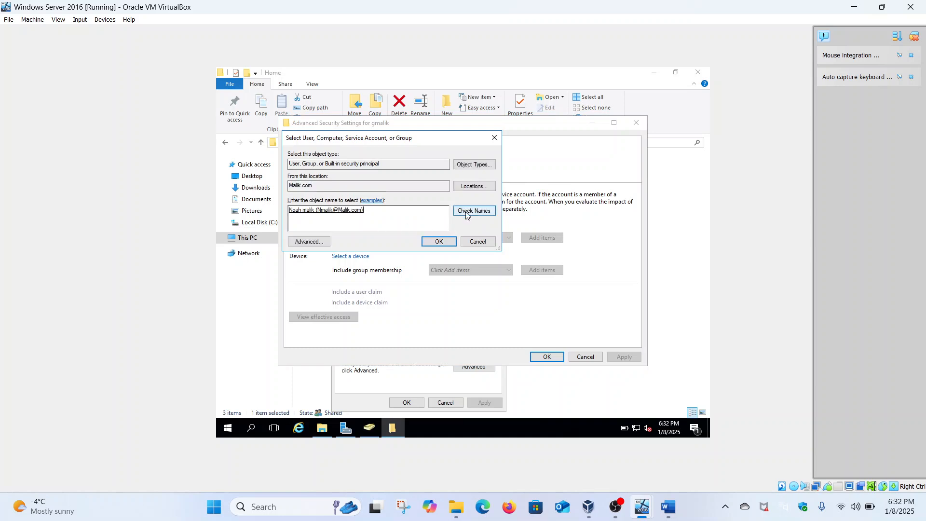
left_click(440, 242)
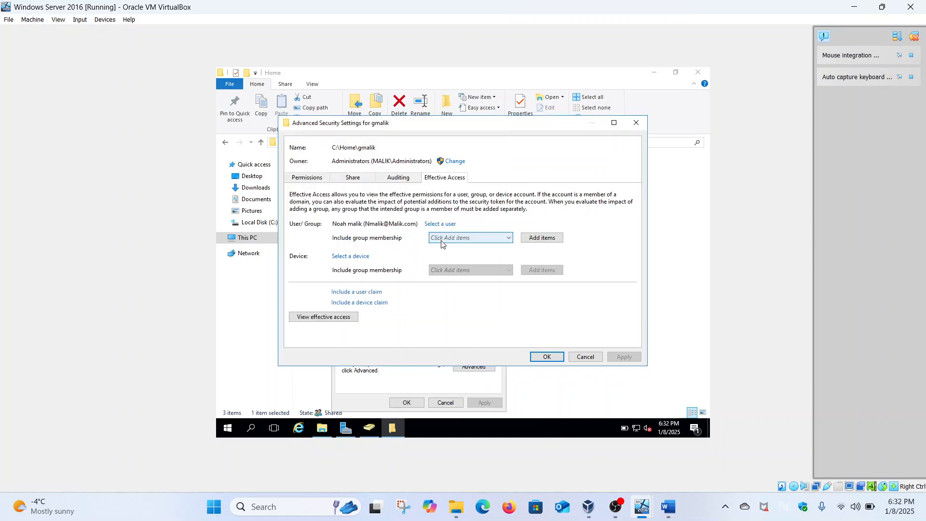
left_click(348, 318)
scroll(348, 318, "down", 5)
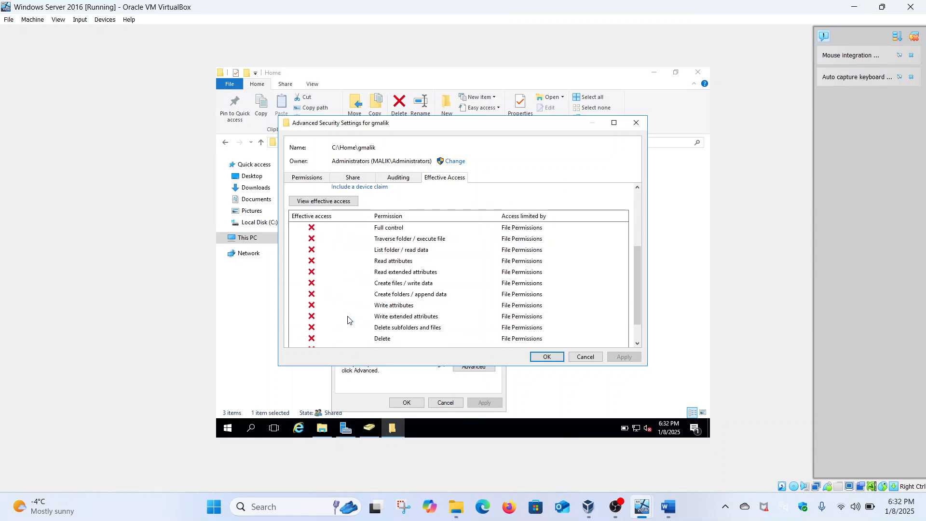
left_click(540, 357)
left_click(407, 402)
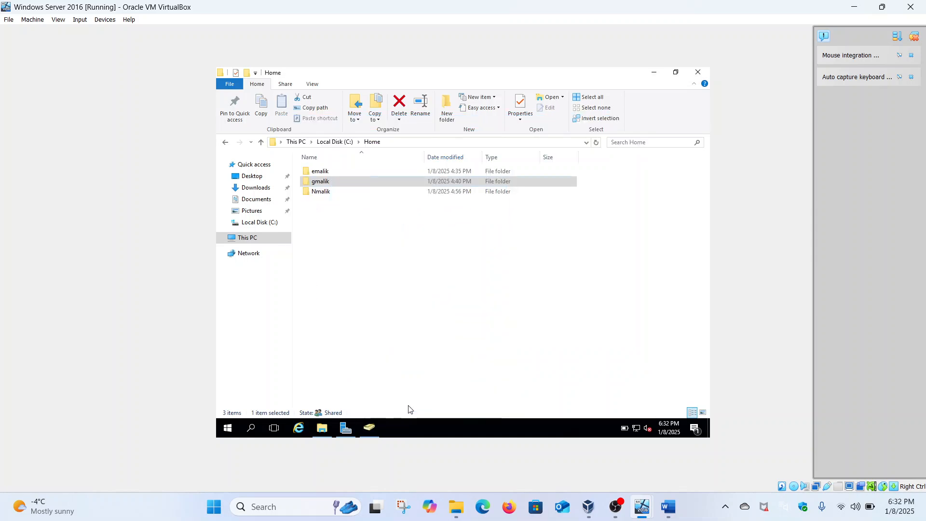
right_click(339, 193)
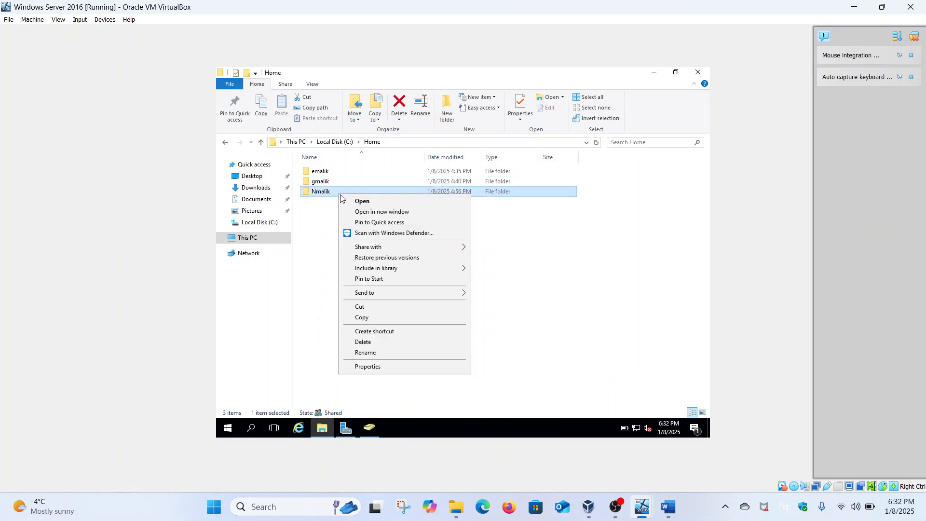
left_click(385, 366)
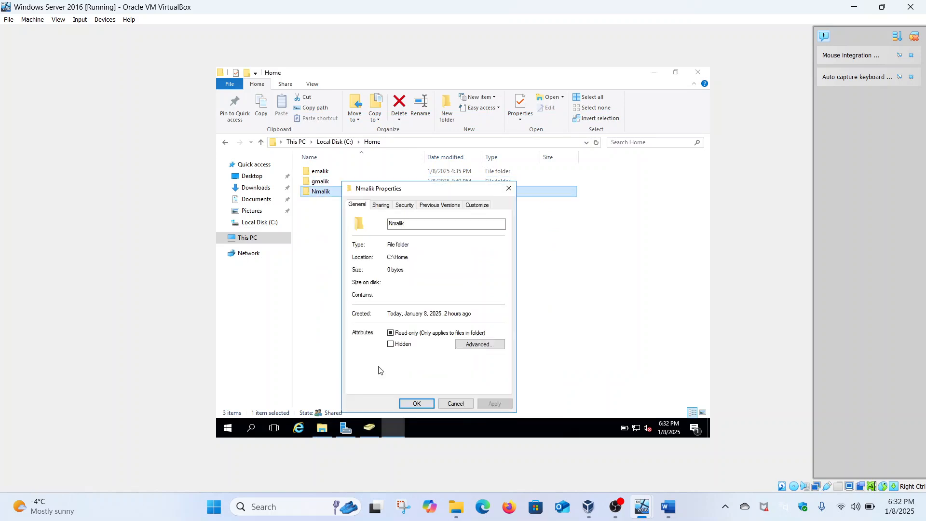
left_click(402, 206)
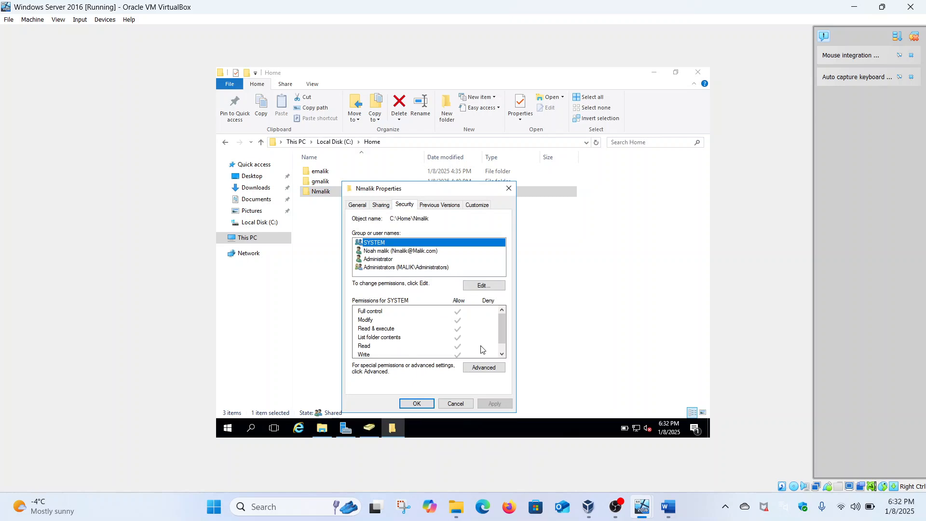
left_click(488, 368)
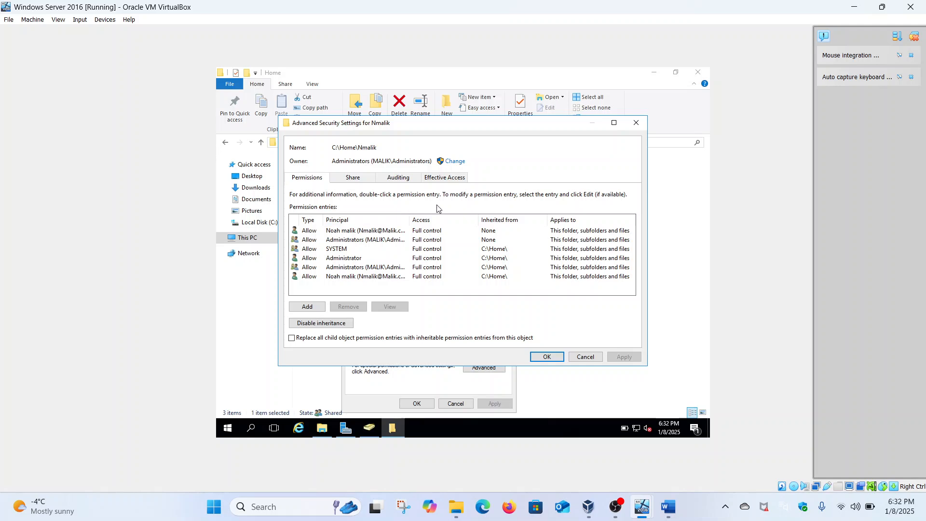
left_click(444, 179)
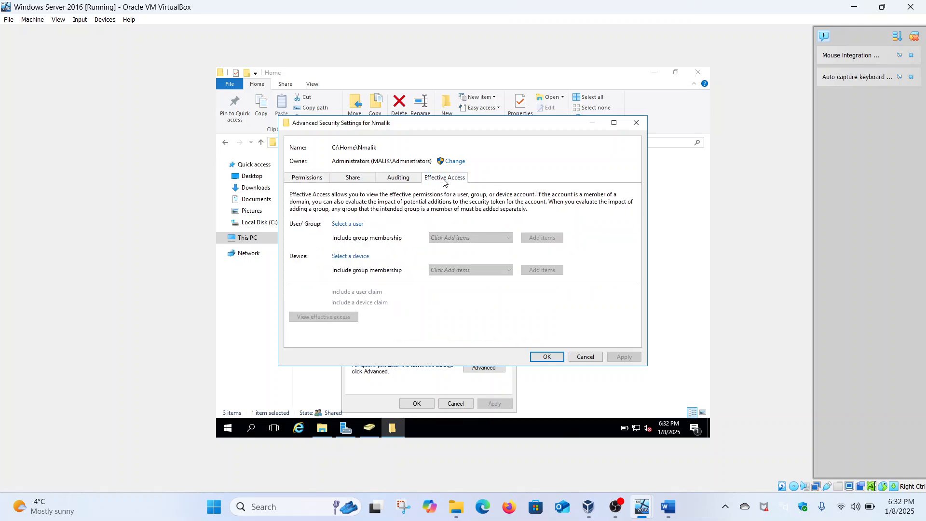
left_click(359, 226)
type("noah")
left_click(459, 212)
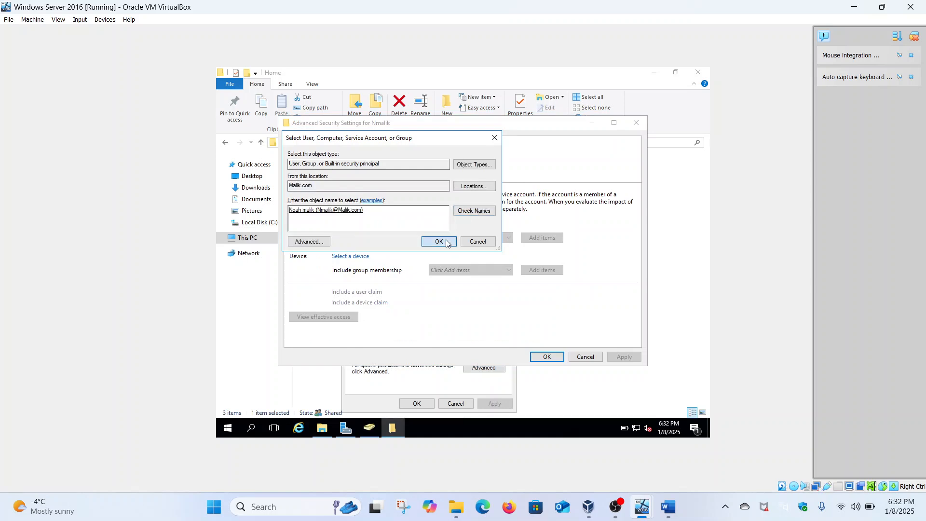
left_click(440, 241)
left_click(343, 317)
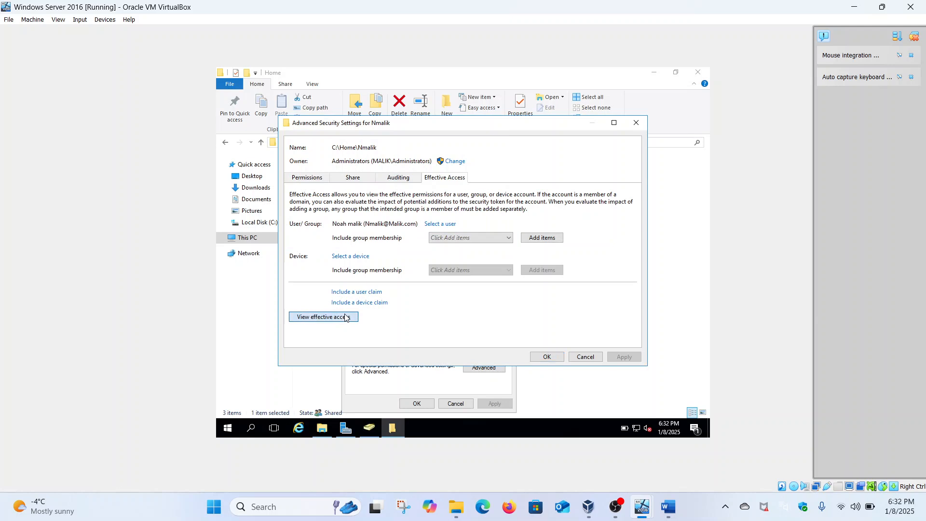
scroll(345, 317, "down", 5)
scroll(344, 317, "up", 3)
scroll(345, 317, "down", 3)
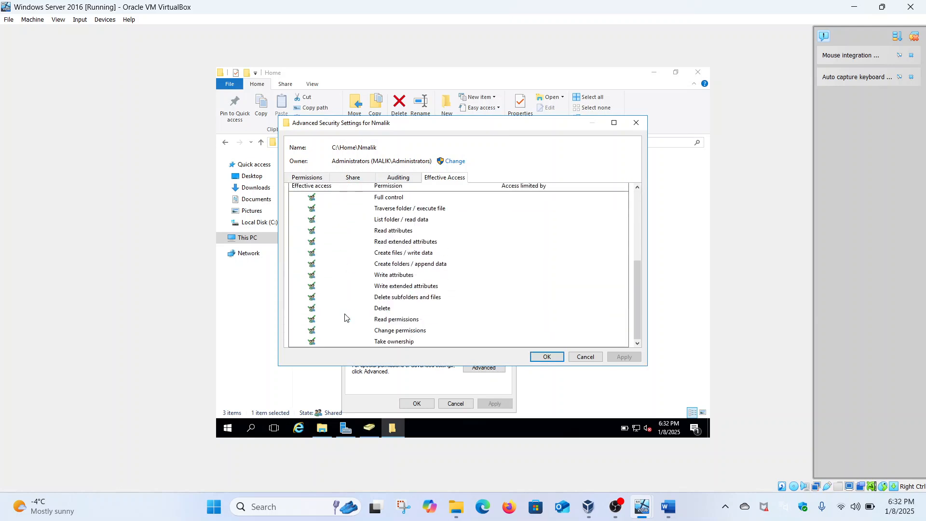
left_click(548, 358)
left_click(416, 403)
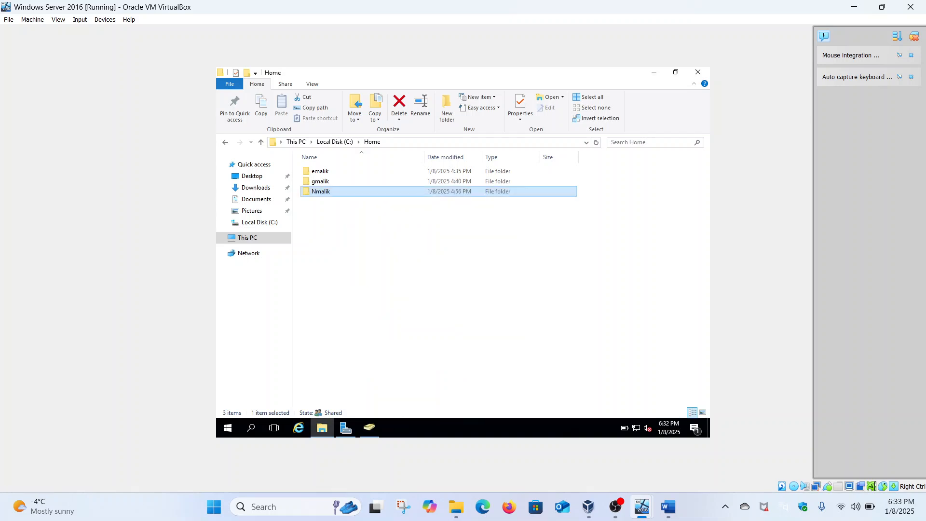
left_click(226, 142)
right_click(323, 174)
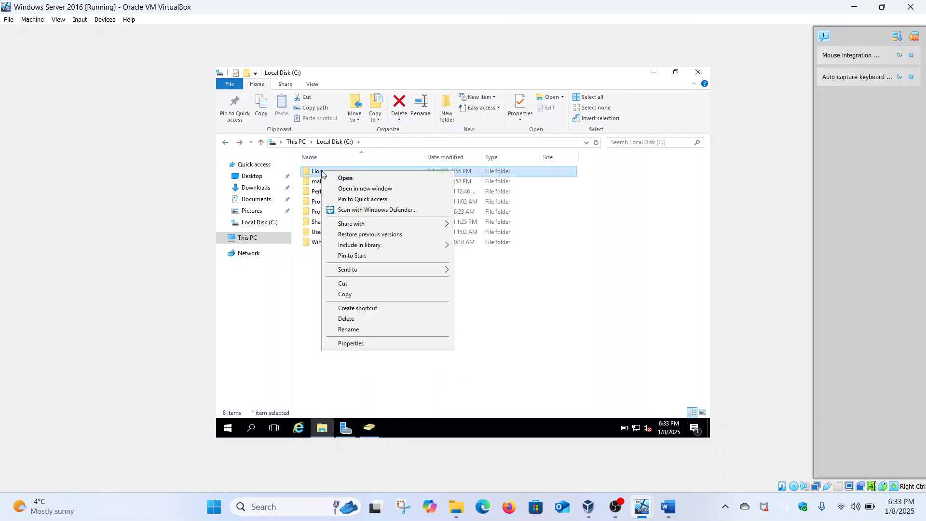
left_click(366, 343)
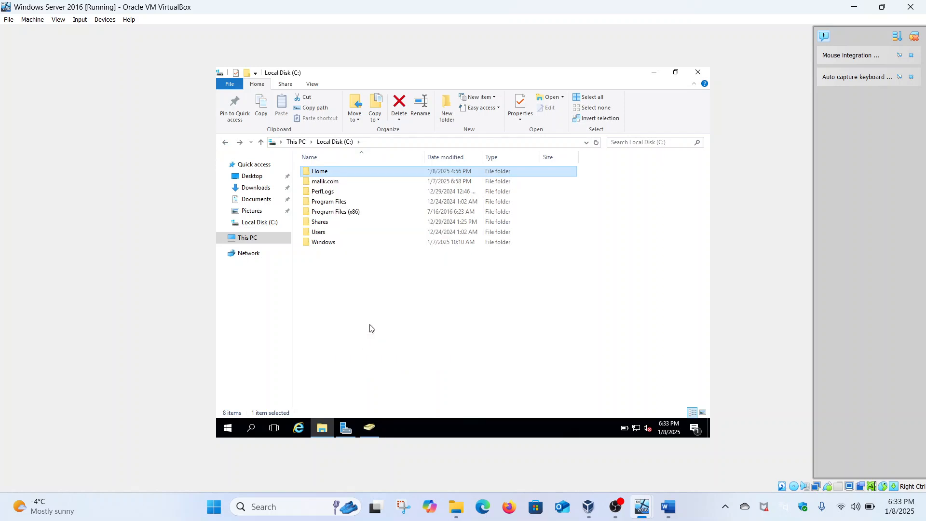
left_click(392, 195)
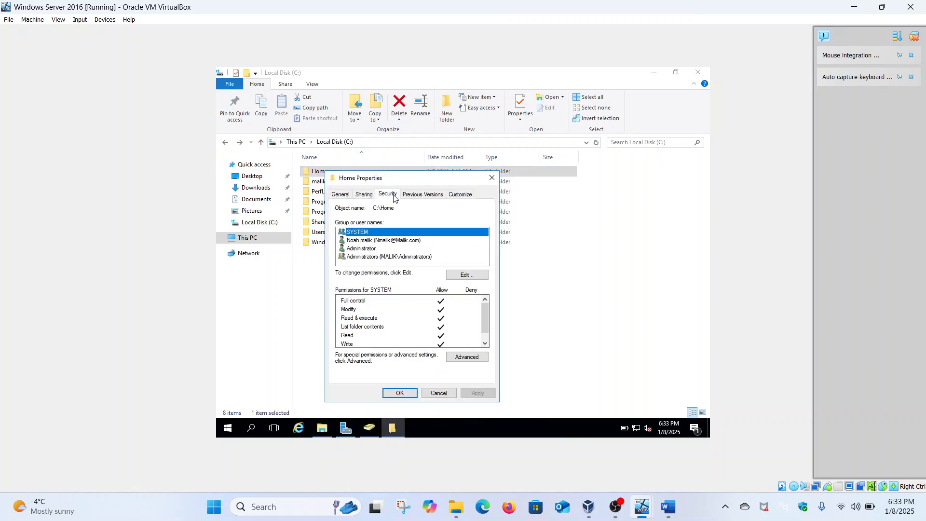
left_click(467, 357)
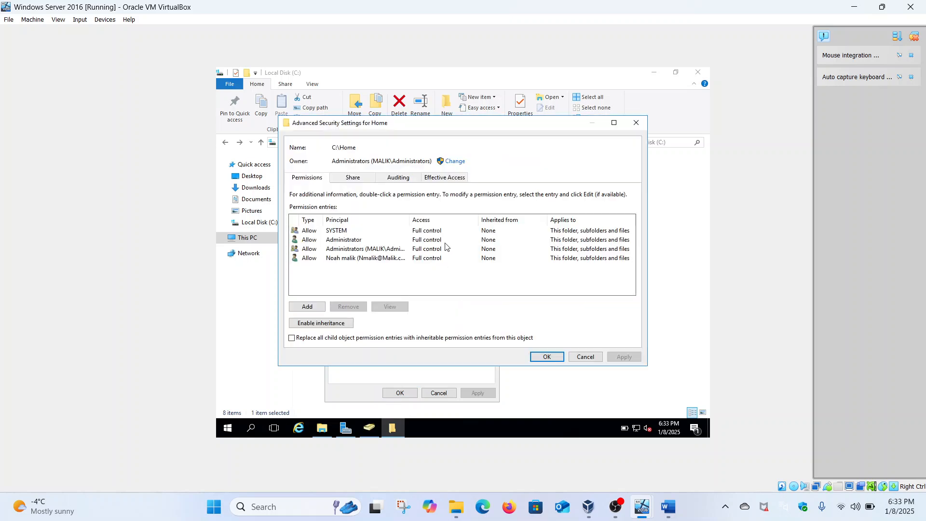
Step: Check the non-admin user's effective access on Home, showing full control, then close the dialog
left_click(438, 180)
left_click(360, 223)
type("n")
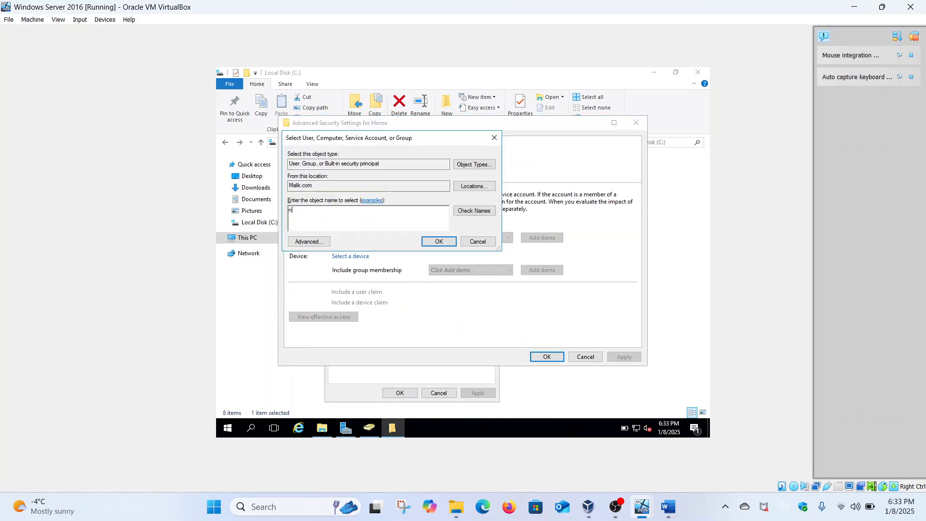
left_click(484, 211)
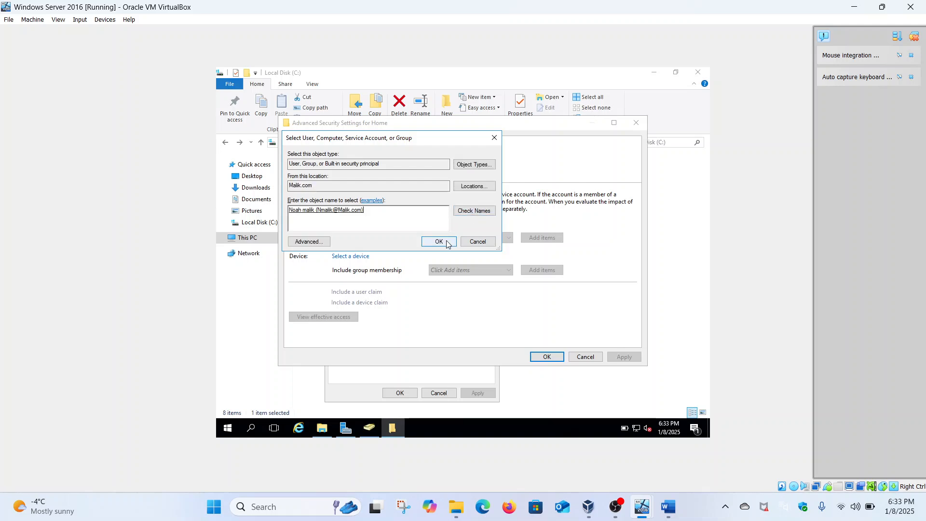
left_click(438, 242)
left_click(341, 318)
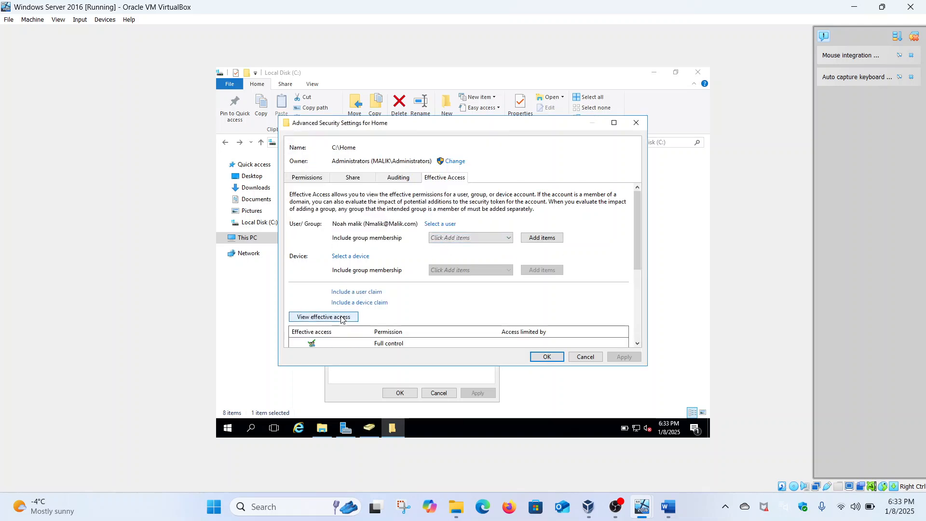
scroll(341, 318, "down", 5)
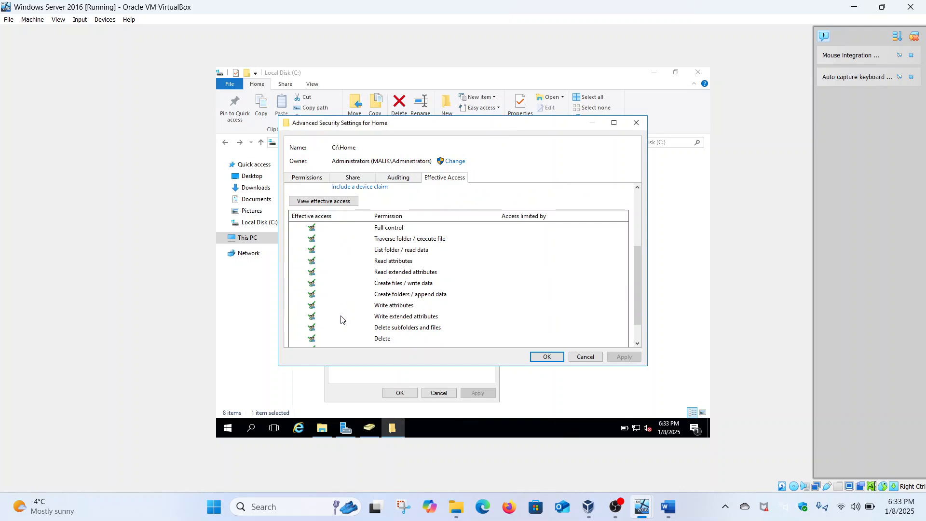
left_click(549, 356)
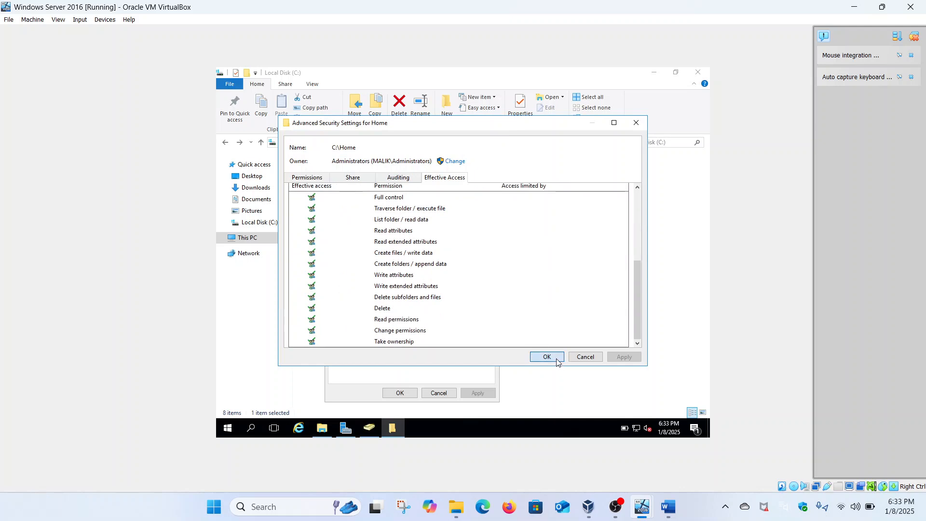
Step: Close Home Properties, sign the user out of Windows 1101, and return to the server VM
left_click(399, 393)
mouse_move(640, 502)
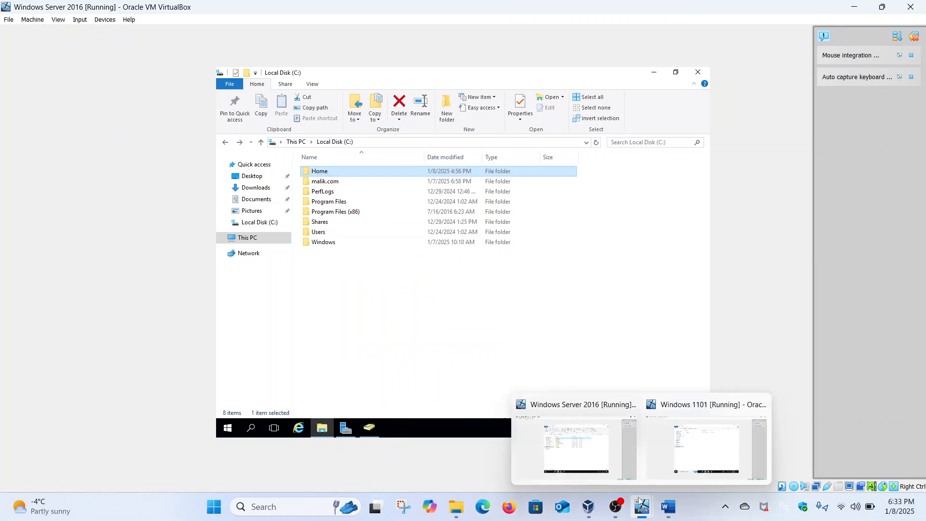
left_click(706, 446)
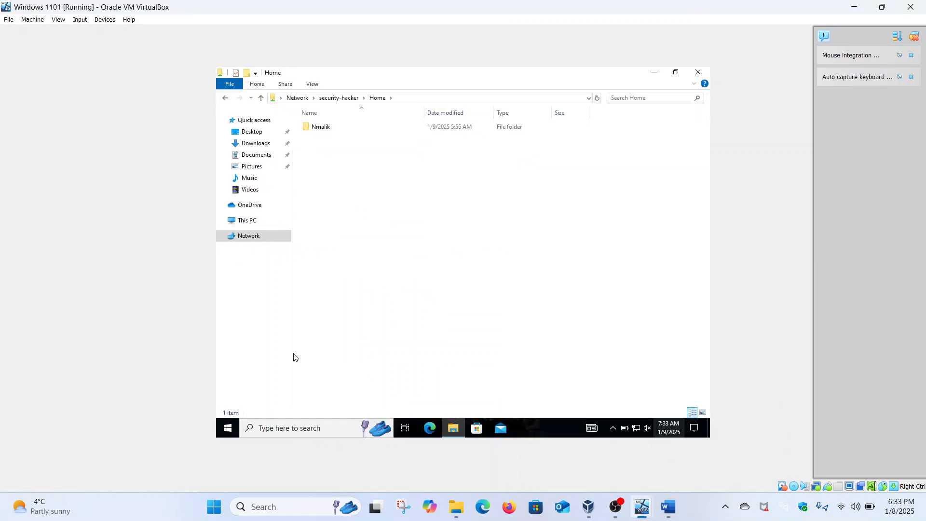
left_click(228, 428)
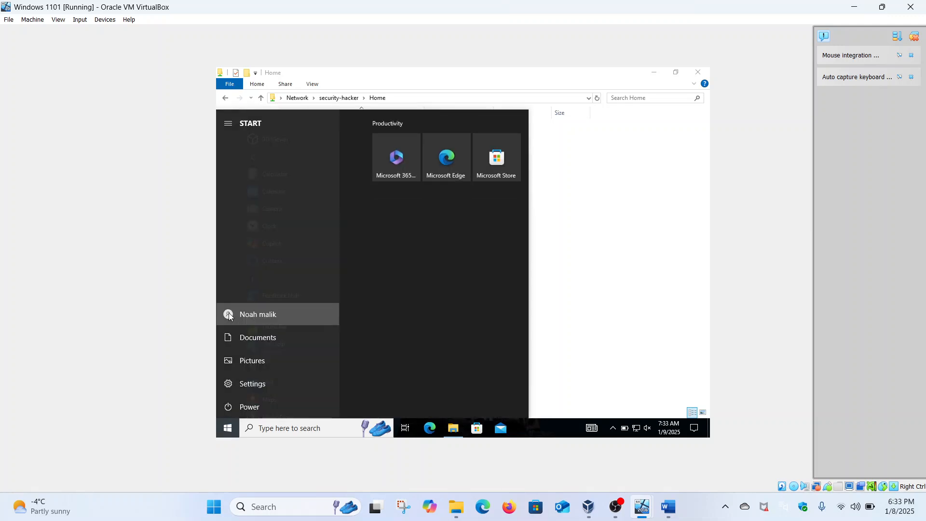
left_click(229, 314)
left_click(249, 272)
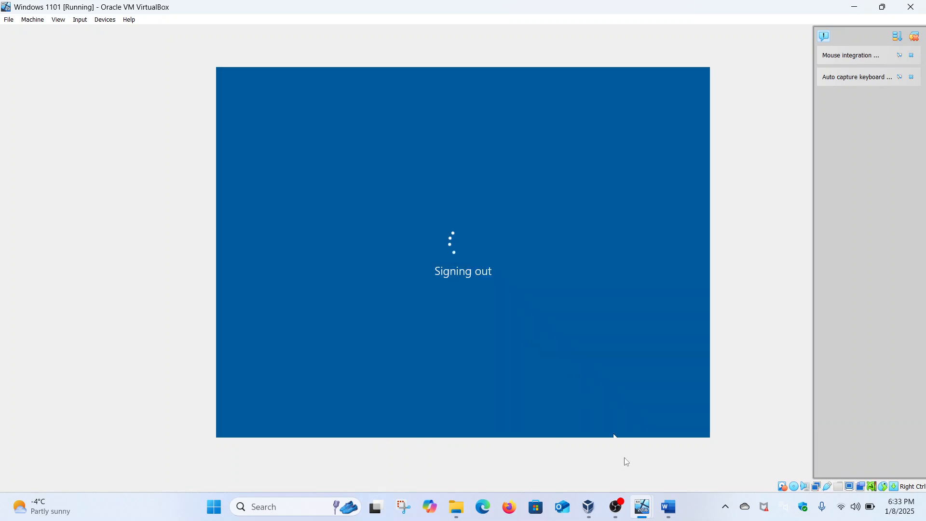
mouse_move(642, 507)
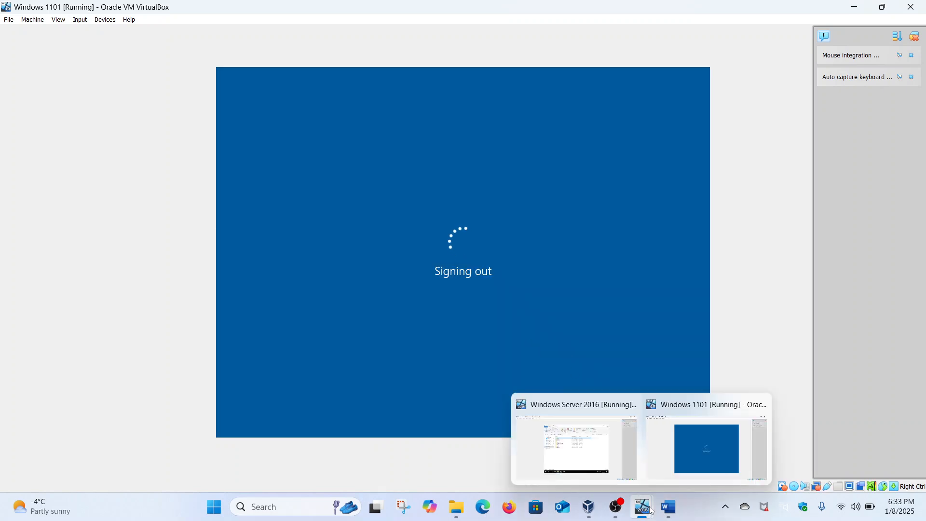
left_click(574, 439)
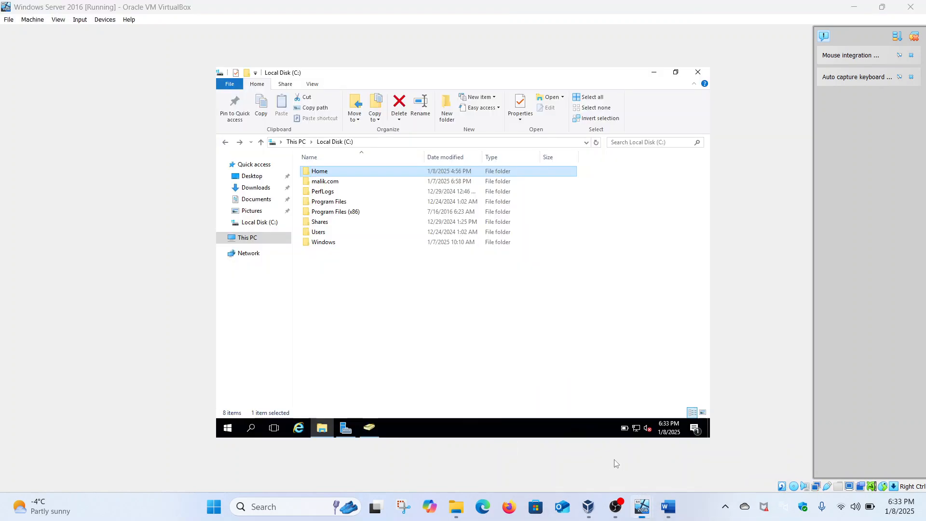
double_click(338, 173)
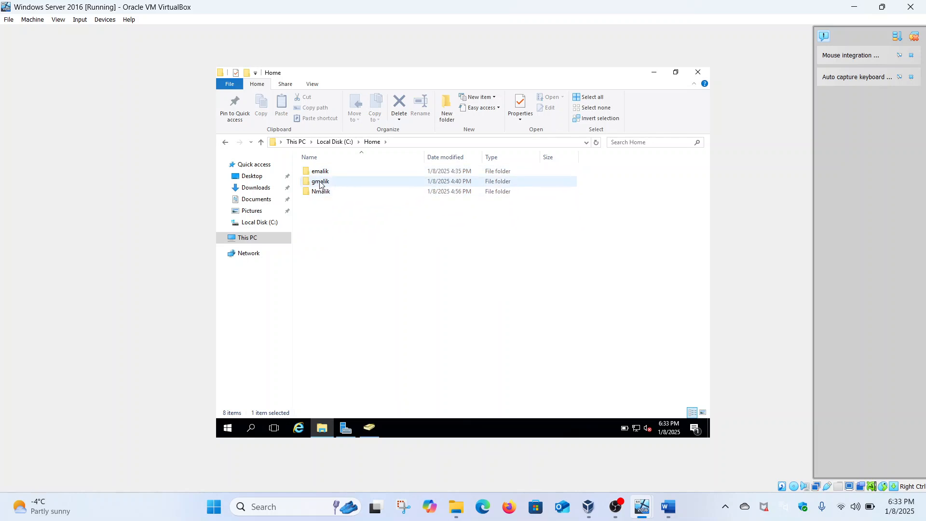
right_click(323, 174)
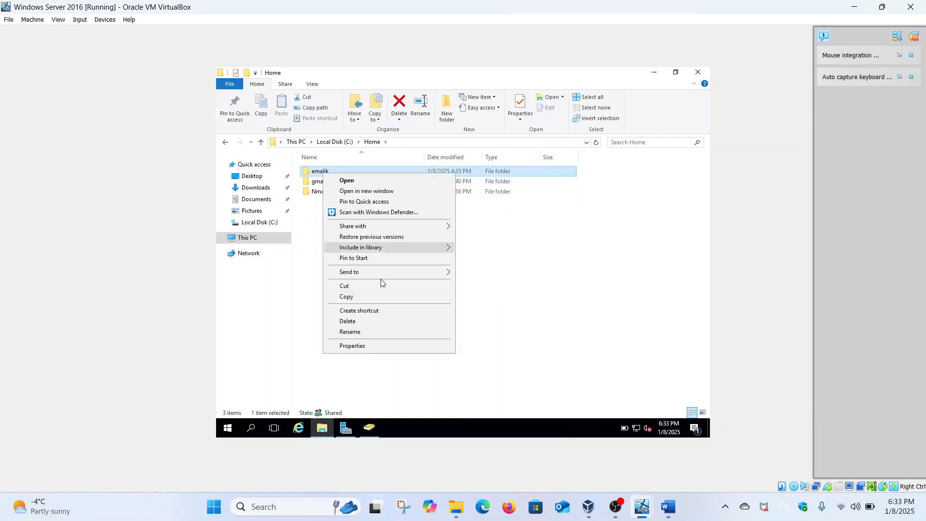
left_click(369, 346)
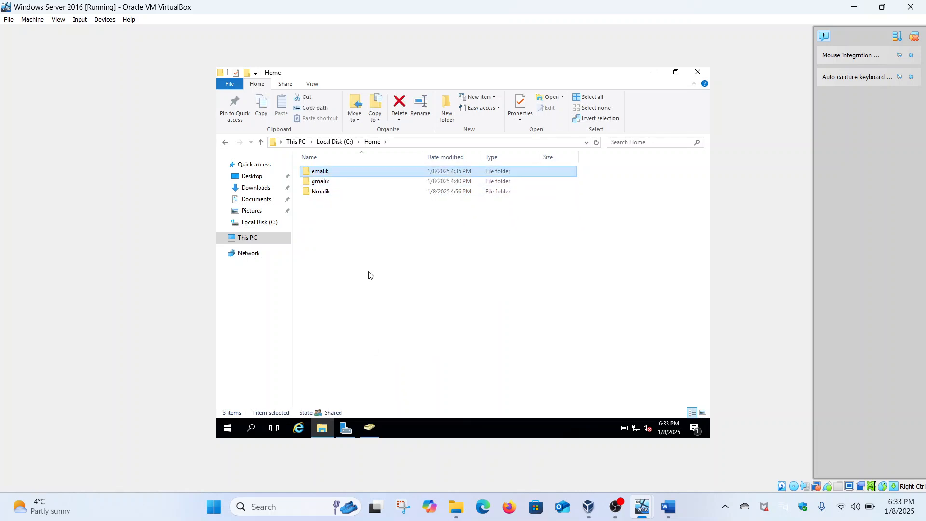
left_click(387, 198)
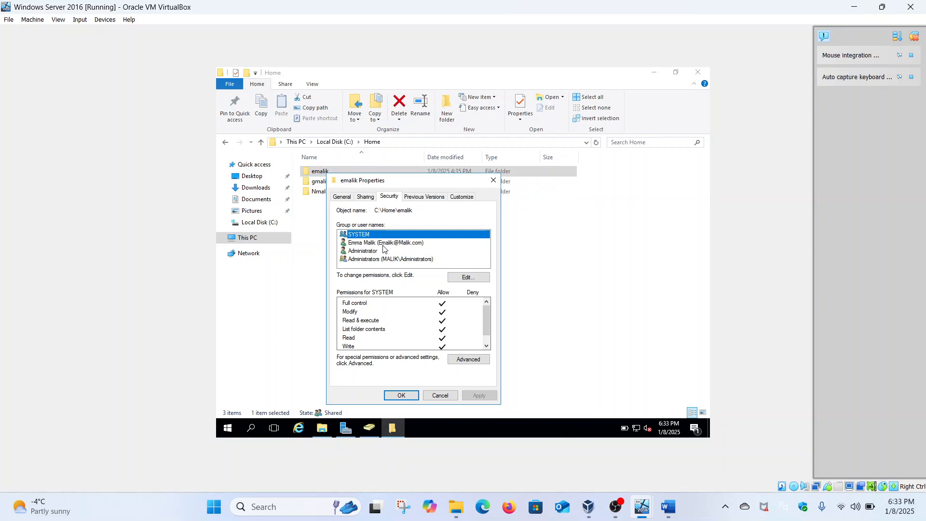
left_click(456, 280)
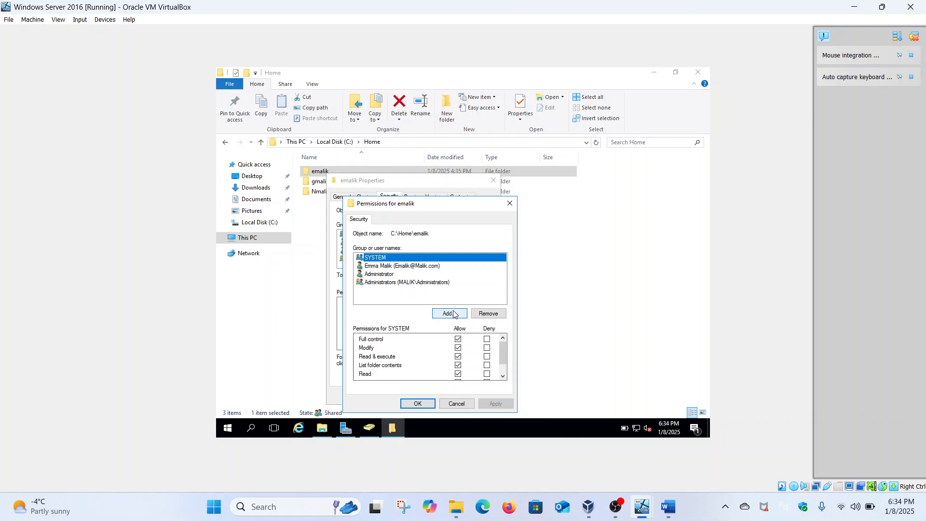
left_click(509, 203)
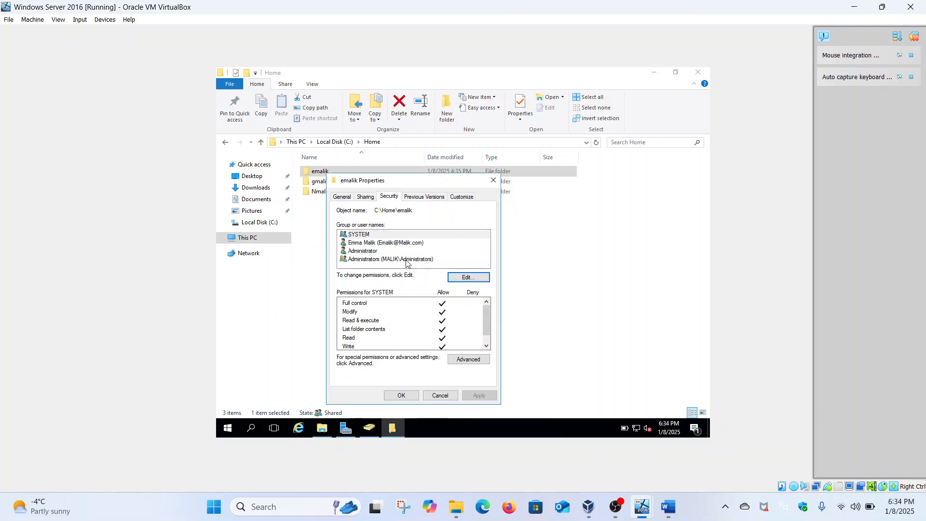
left_click(463, 360)
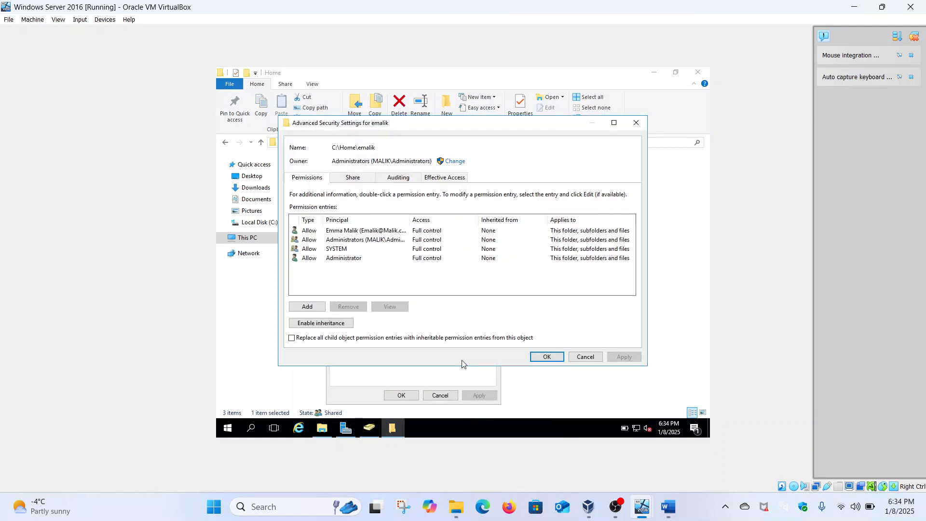
left_click(309, 306)
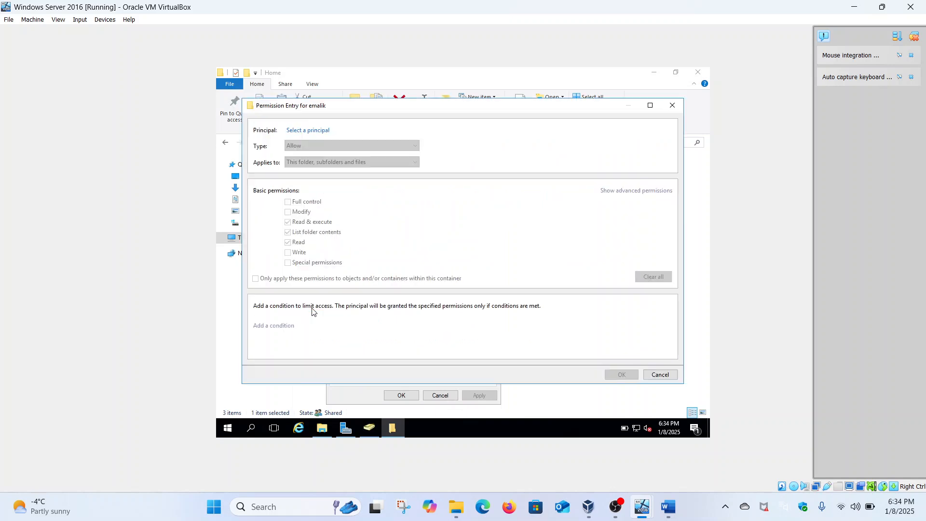
left_click(307, 131)
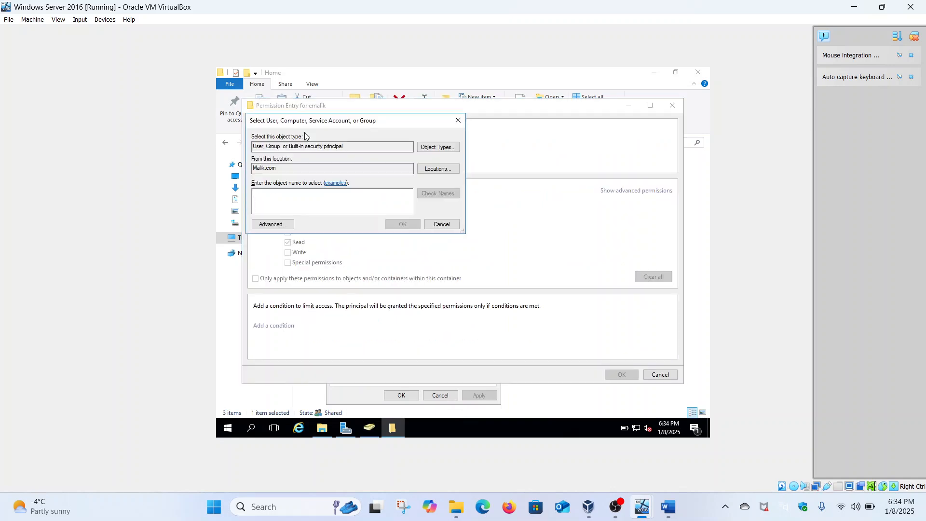
type("noah")
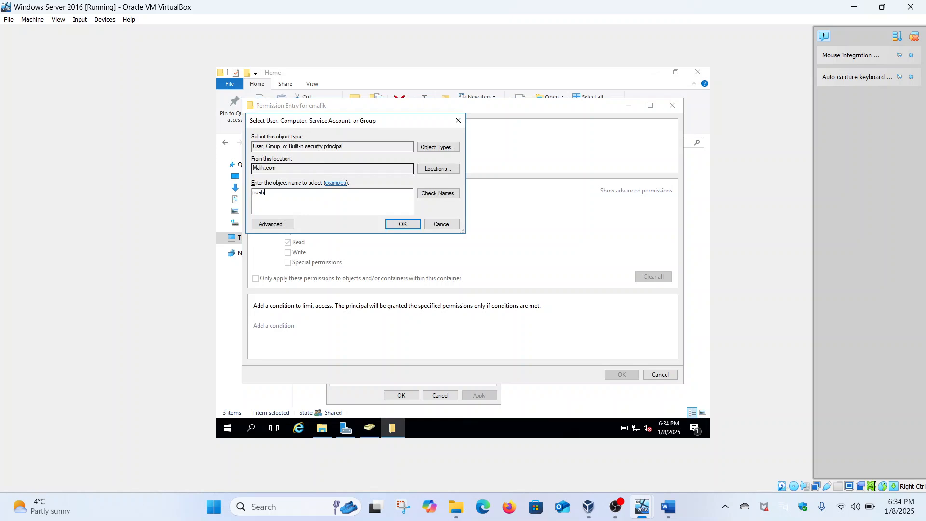
left_click(433, 194)
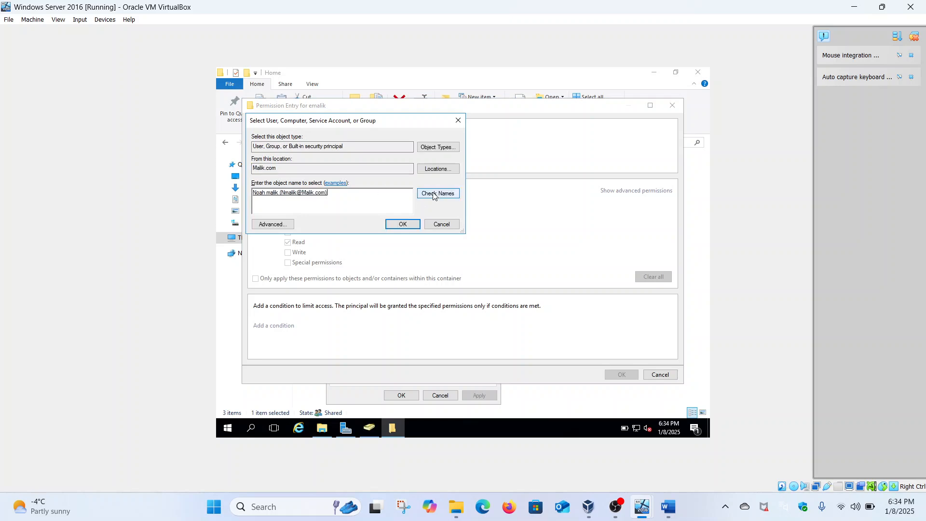
left_click(404, 224)
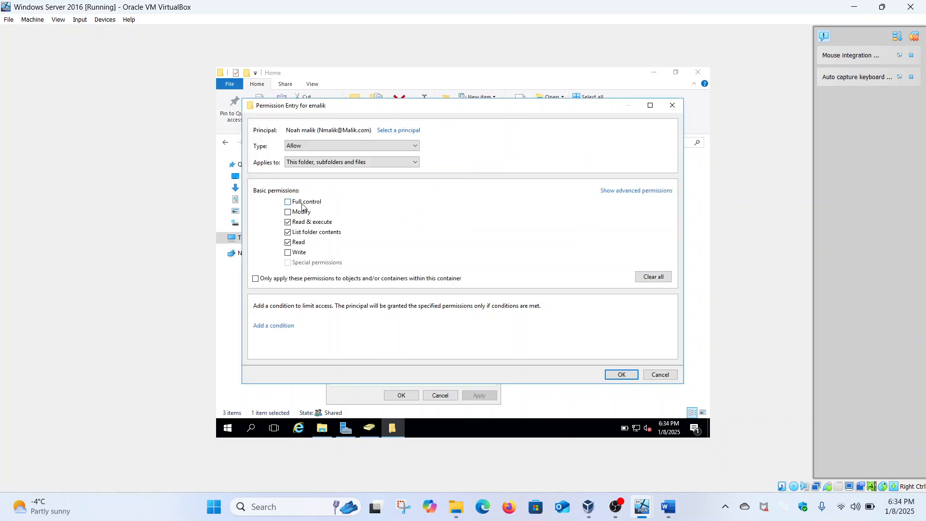
left_click(287, 202)
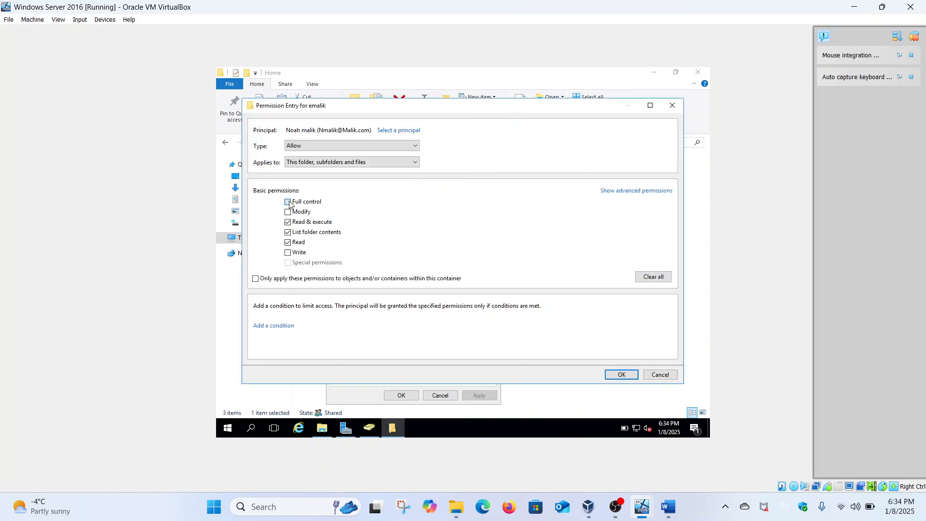
left_click(337, 145)
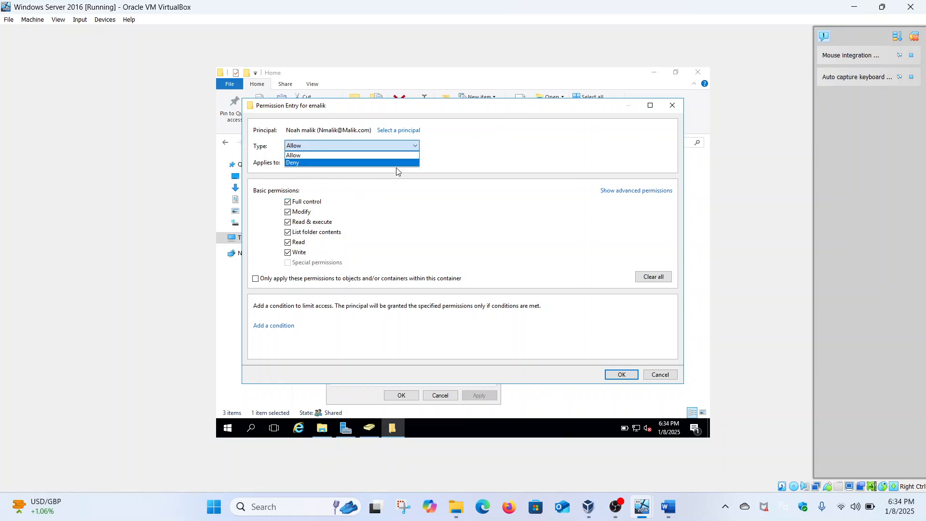
left_click(672, 111)
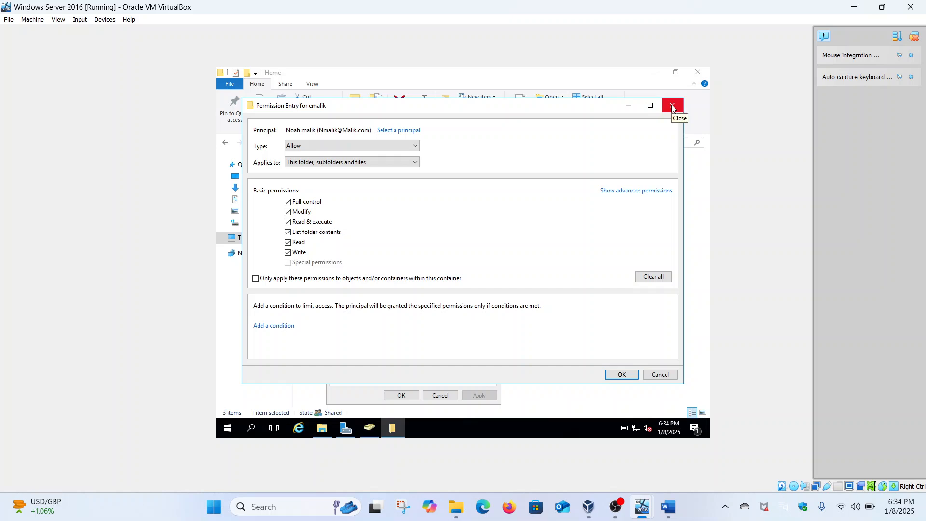
left_click(673, 107)
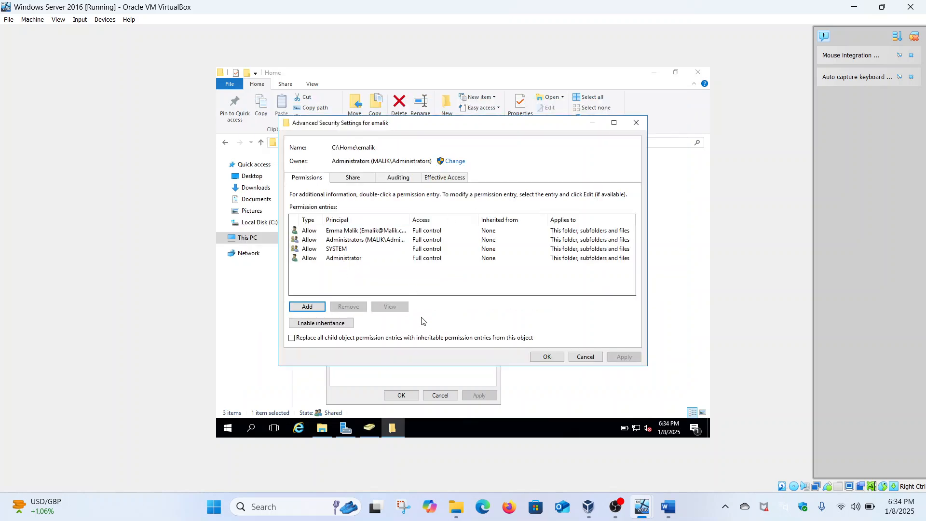
left_click(545, 356)
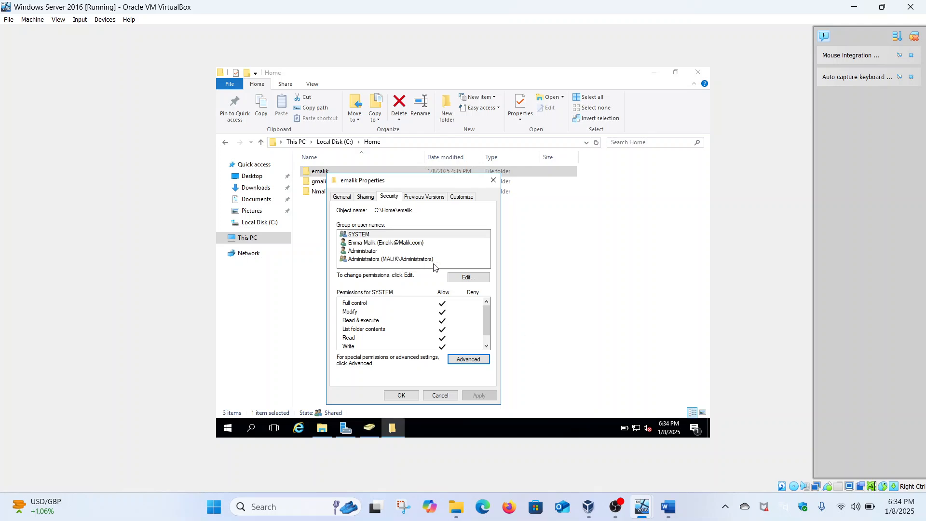
left_click(495, 182)
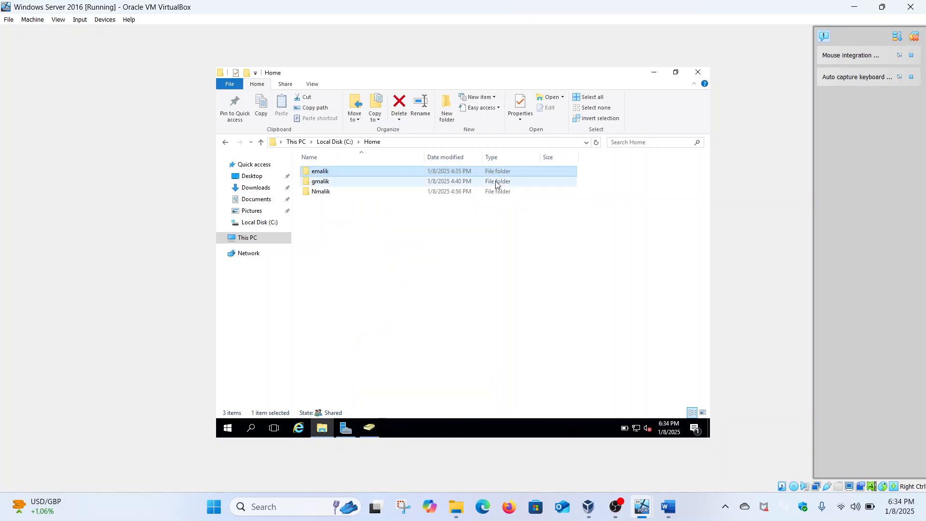
Step: Switch to the Windows 1101 VM and sign in with the account password
mouse_move(641, 507)
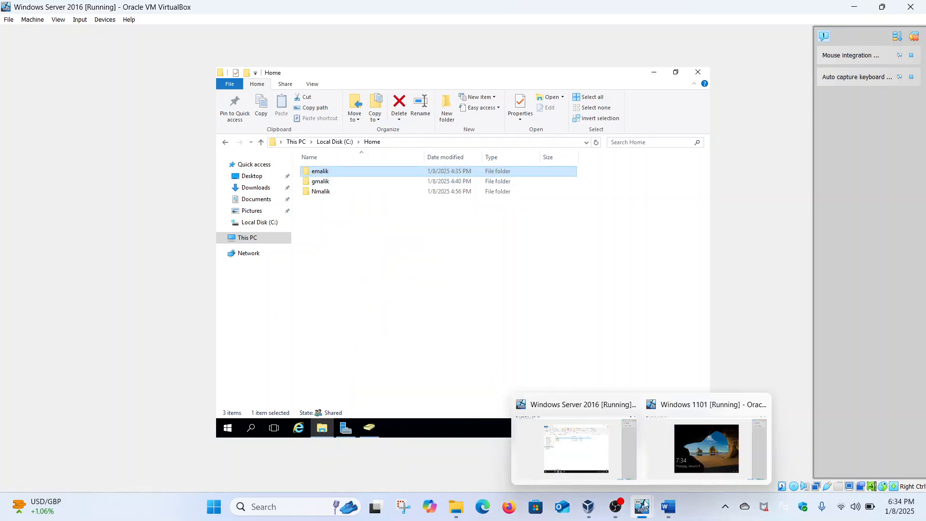
left_click(672, 460)
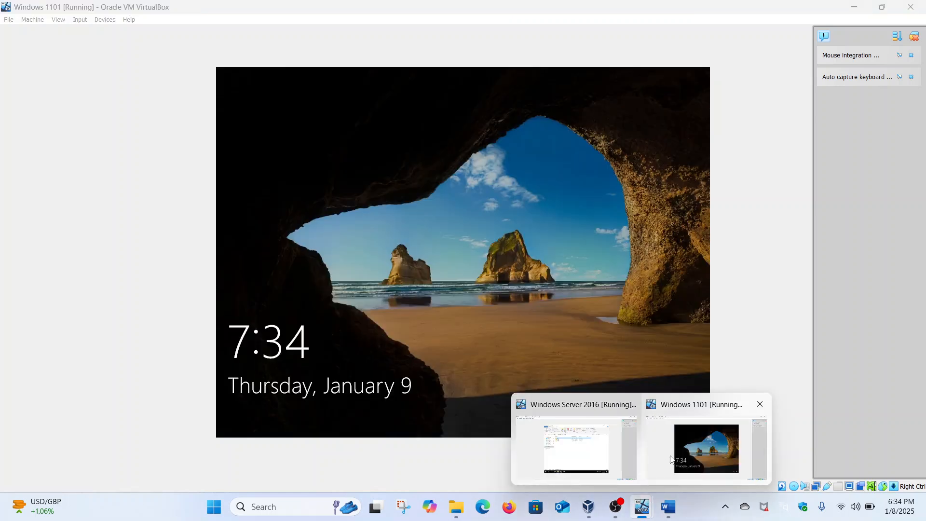
left_click(390, 285)
type("P")
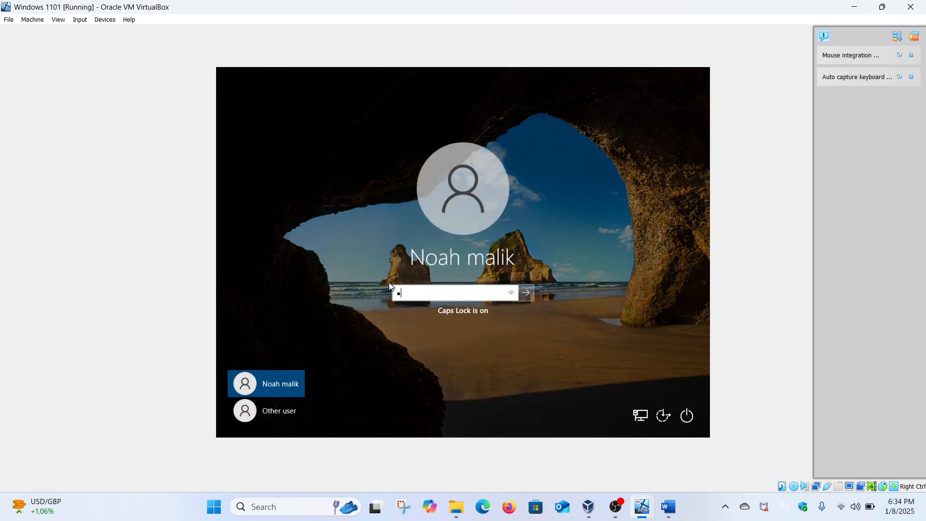
type("•••••••••")
key("Return")
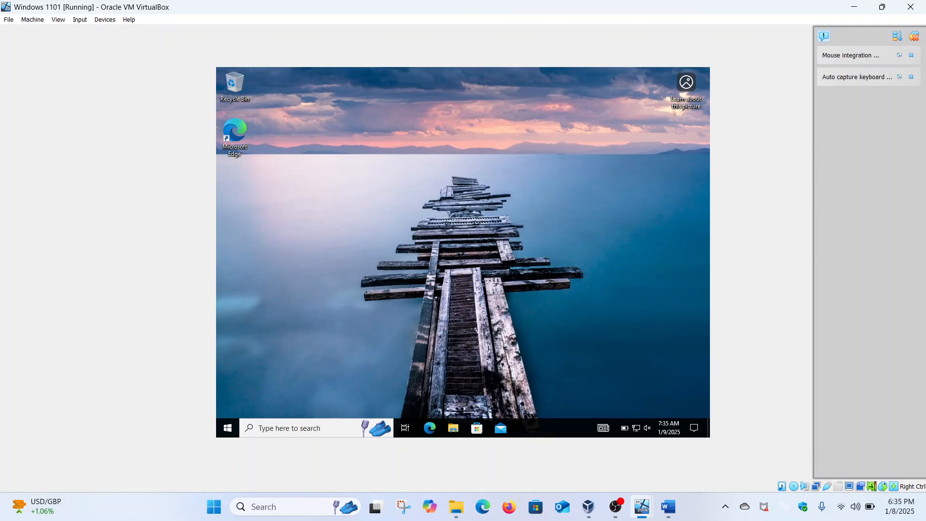
Step: In File Explorer, browse to \\security-hacker and open the Home share
left_click(454, 428)
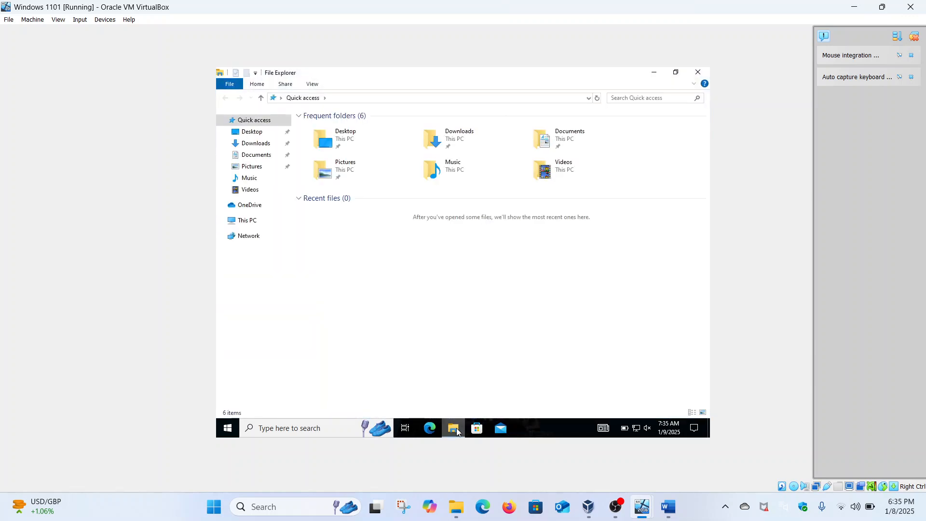
left_click(242, 225)
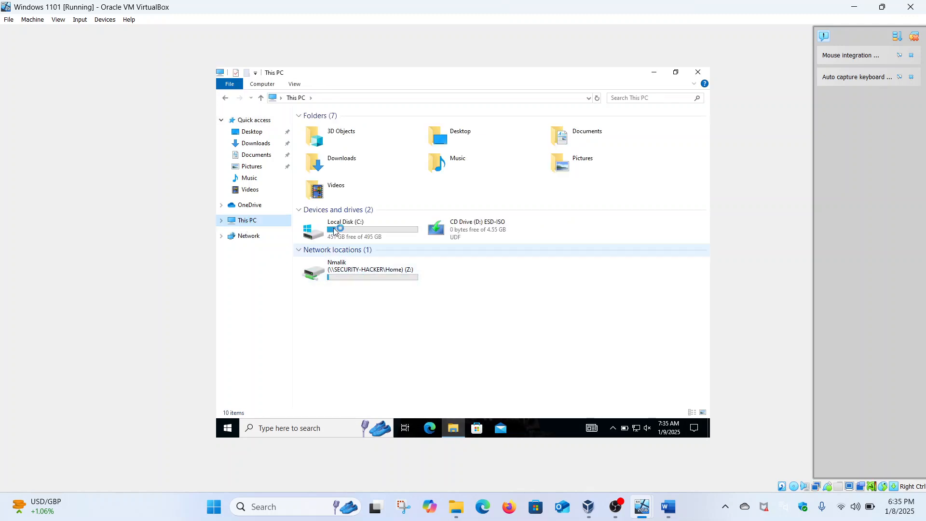
left_click(326, 99)
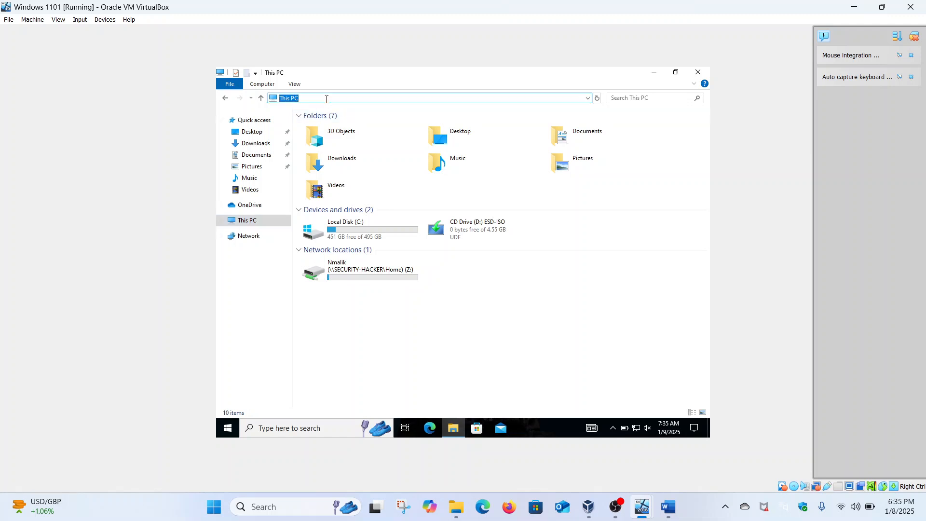
type("\\")
type("\\home")
type("security-hacker")
key("Return")
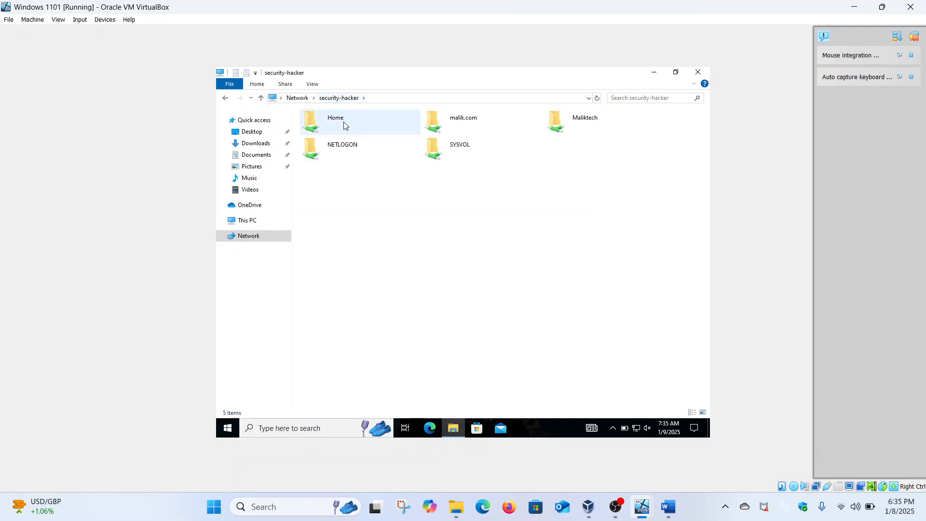
double_click(343, 125)
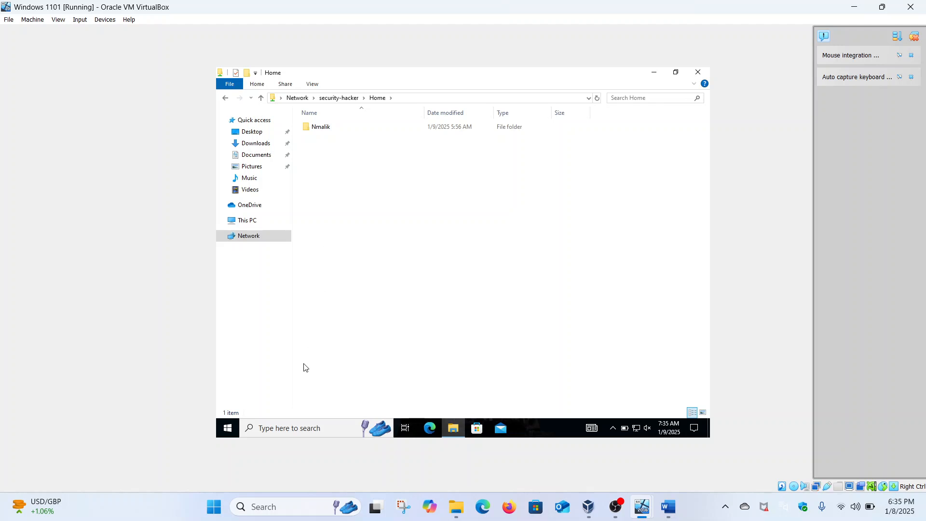
Step: Glance at the client's power options, then head back to the Windows Server 2016 VM
left_click(227, 429)
left_click(232, 405)
key("Escape")
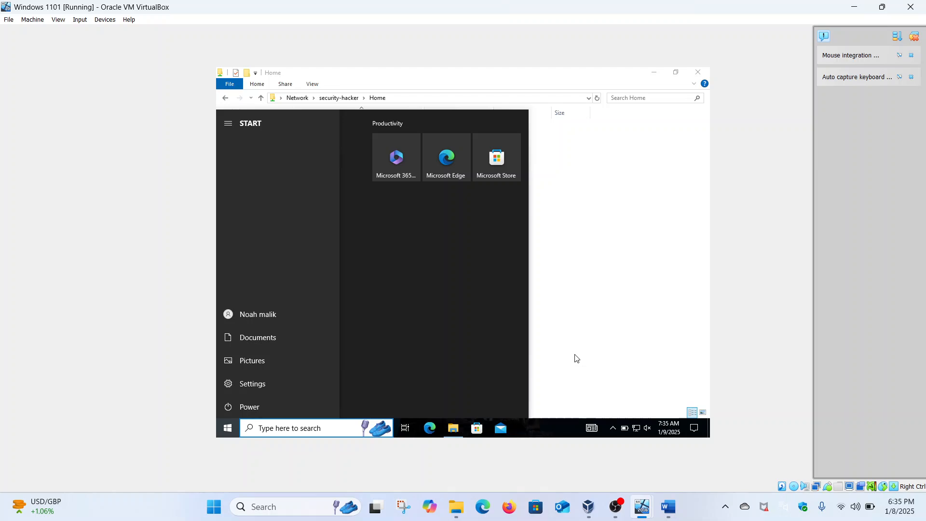
left_click(609, 393)
mouse_move(641, 506)
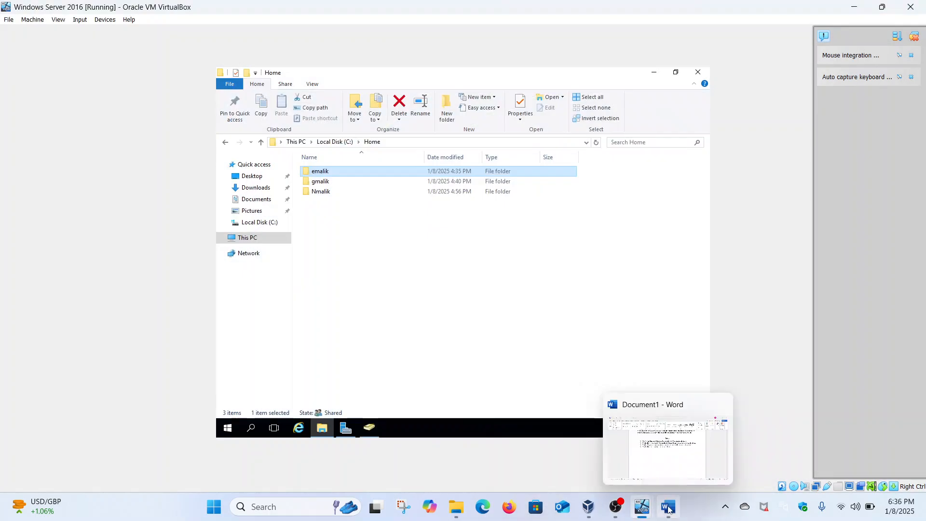
Step: In Word, read through the four Part 2 checklist bullets, then return to Windows 1101
left_click(635, 452)
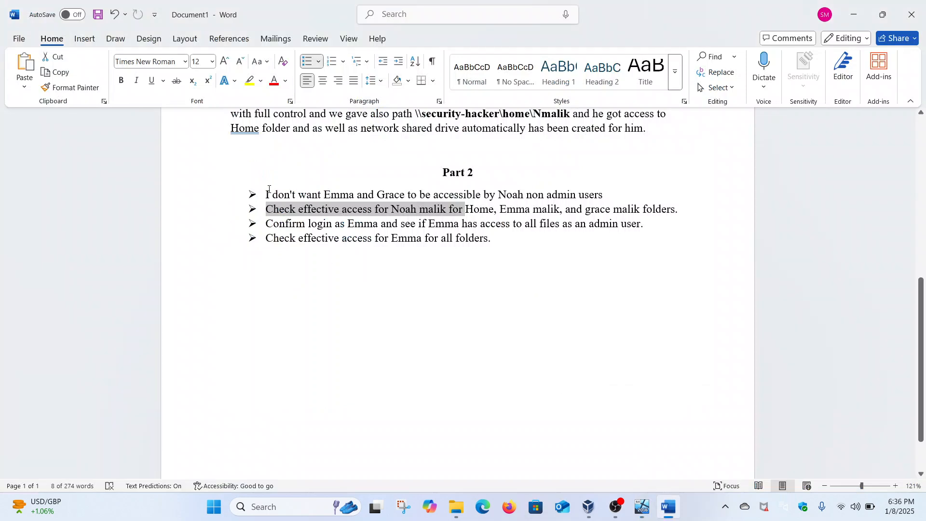
left_click_drag(267, 194, 696, 211)
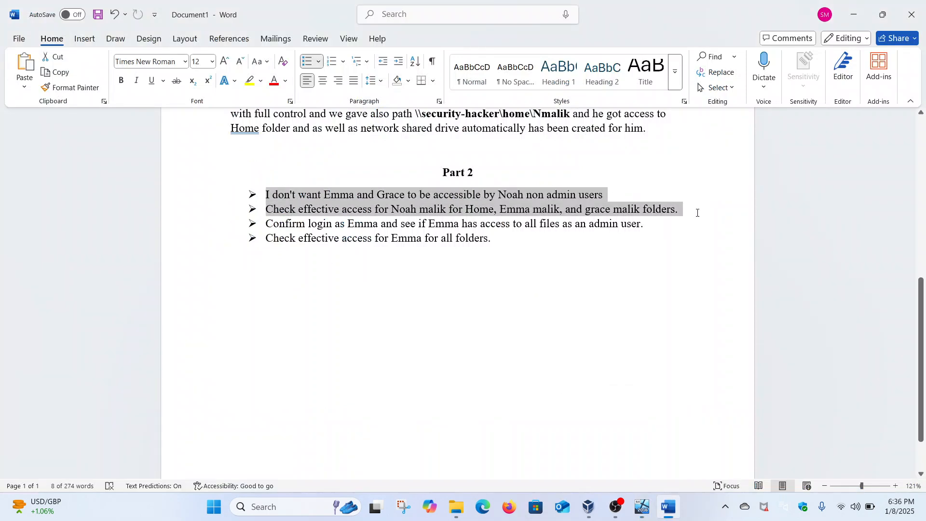
left_click(489, 192)
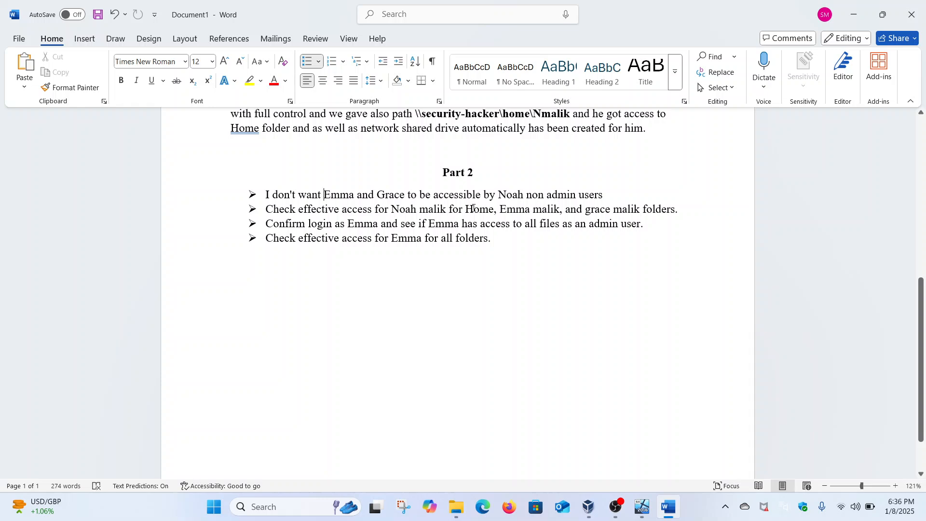
left_click_drag(471, 208, 488, 211)
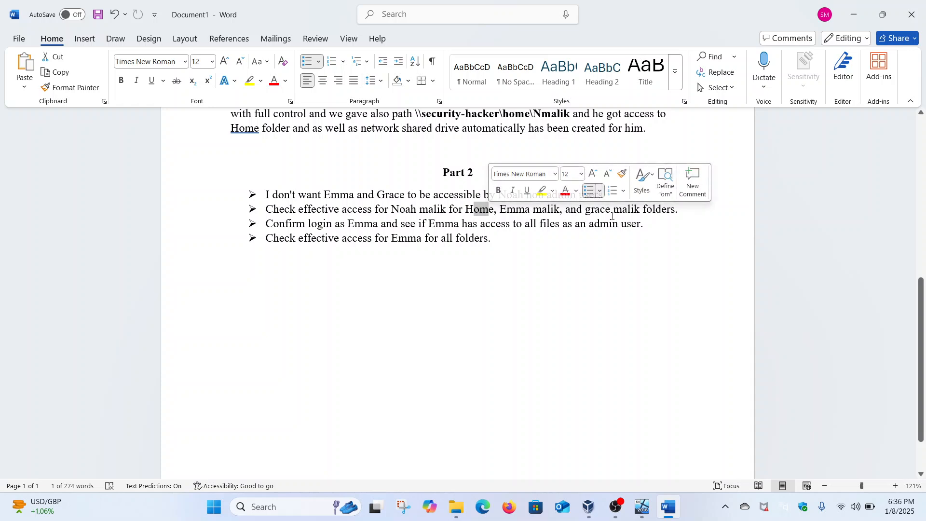
left_click(280, 236)
left_click_drag(268, 227, 458, 229)
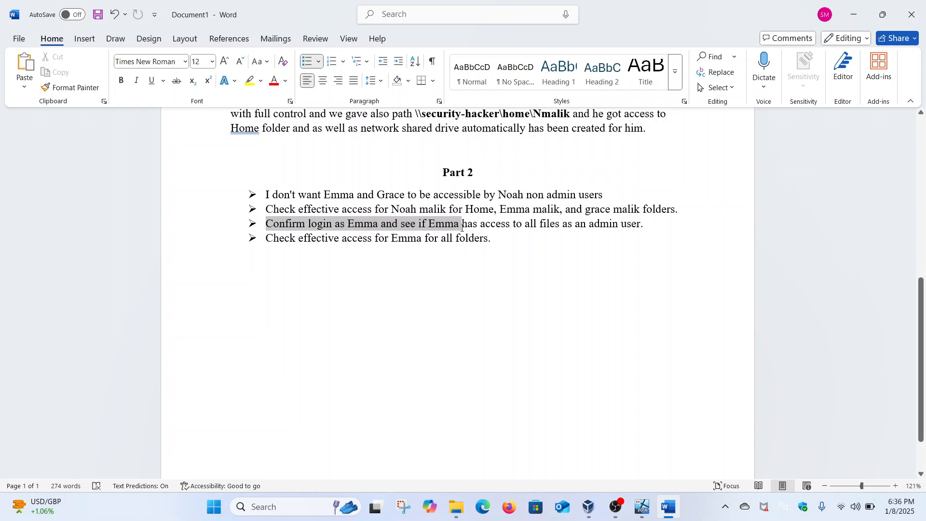
left_click_drag(462, 228, 639, 226)
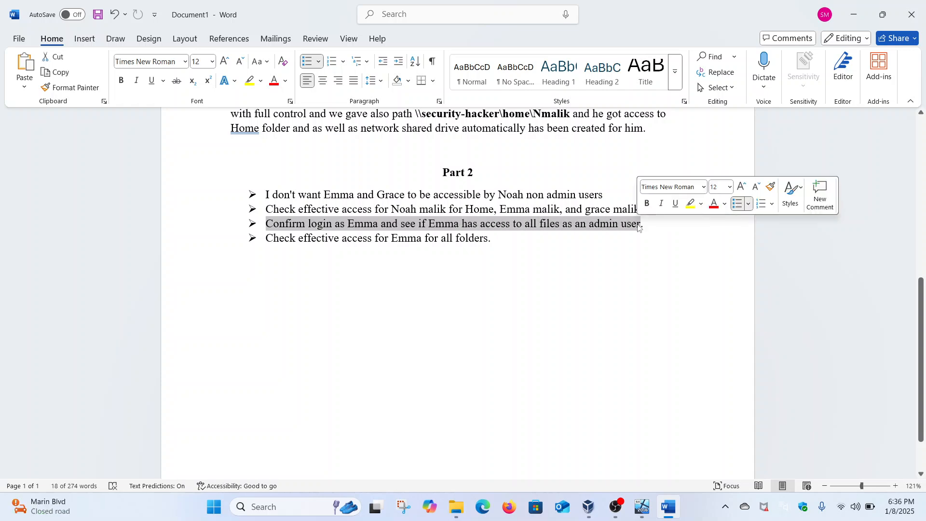
left_click(418, 228)
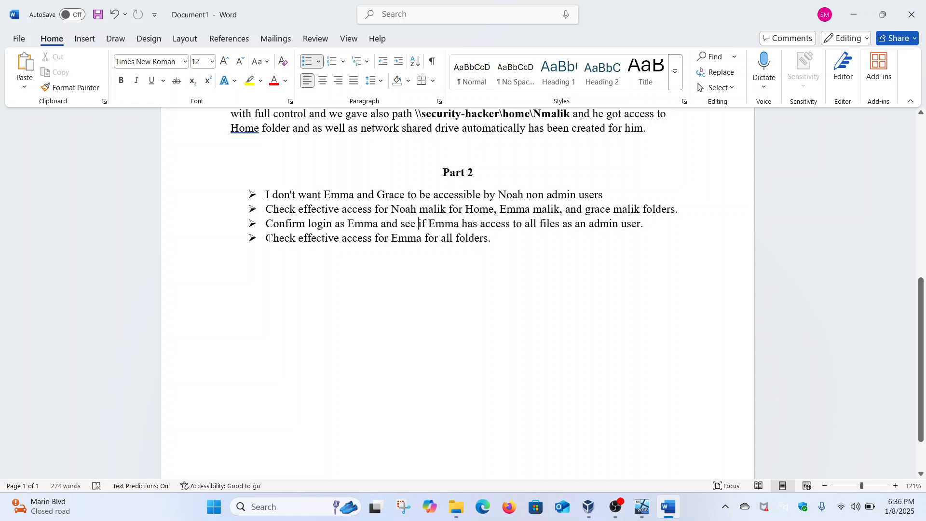
triple_click(365, 233)
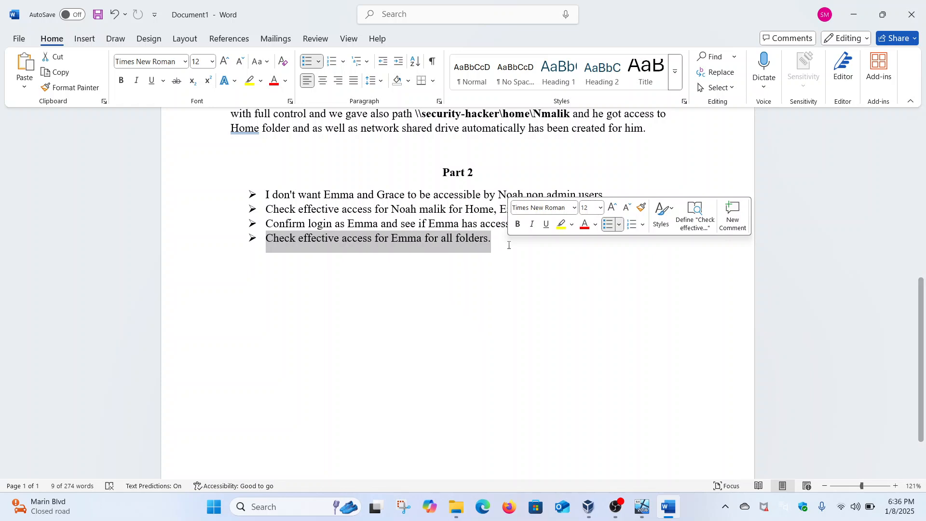
mouse_move(641, 506)
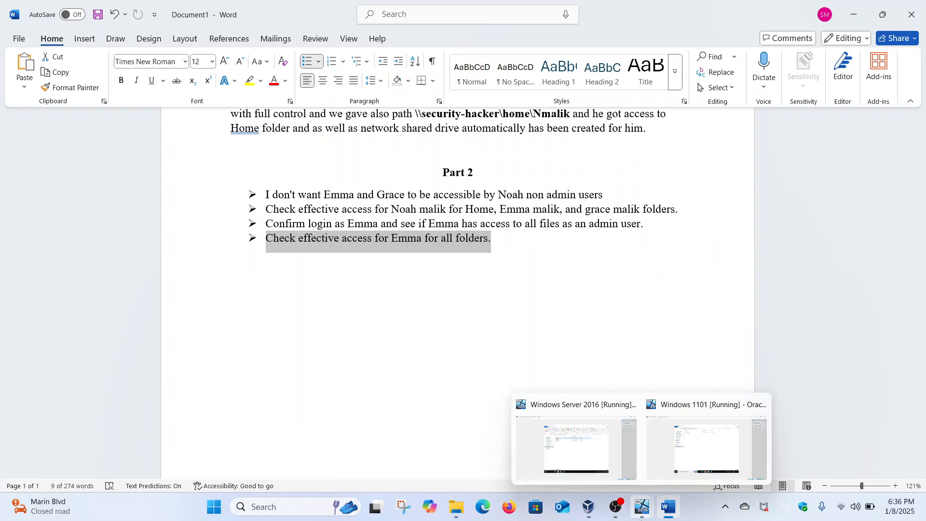
left_click(669, 449)
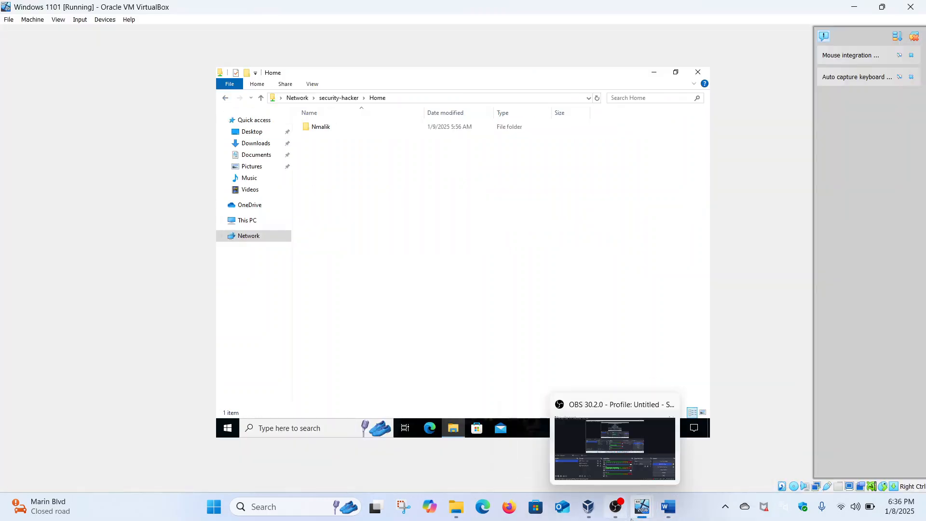
Step: On the server, open the advanced security settings of C:\Home
mouse_move(642, 506)
left_click(603, 455)
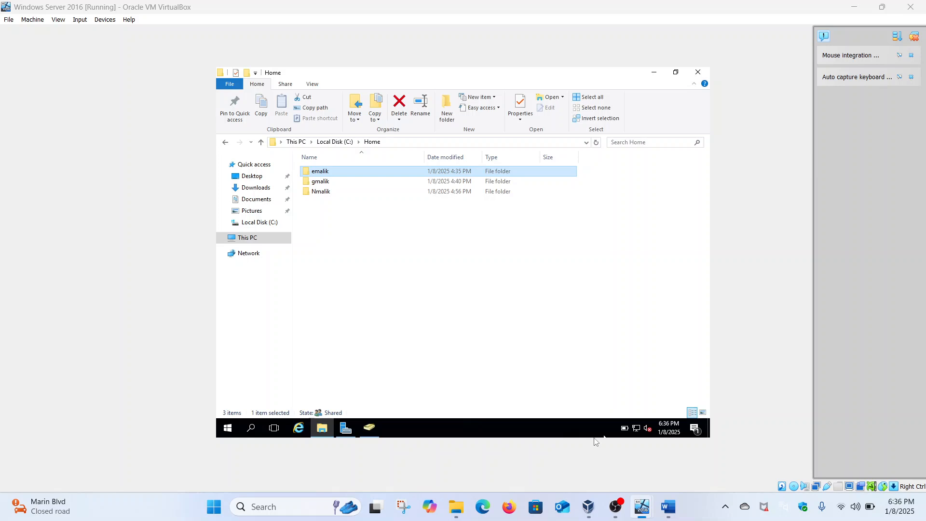
left_click(225, 143)
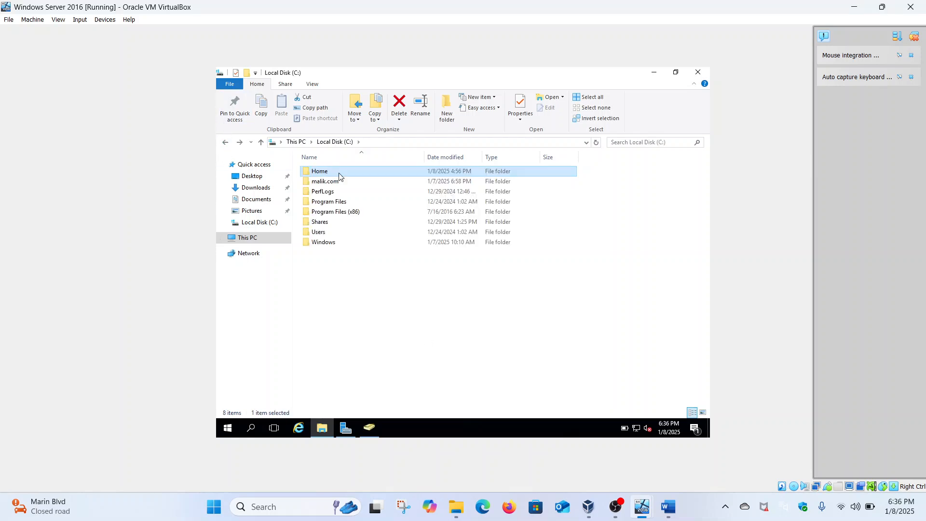
right_click(339, 172)
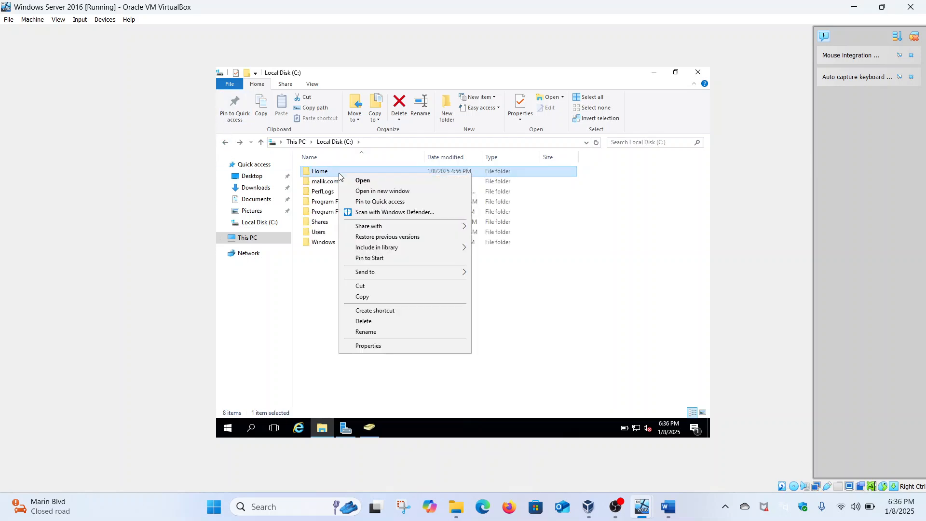
left_click(391, 343)
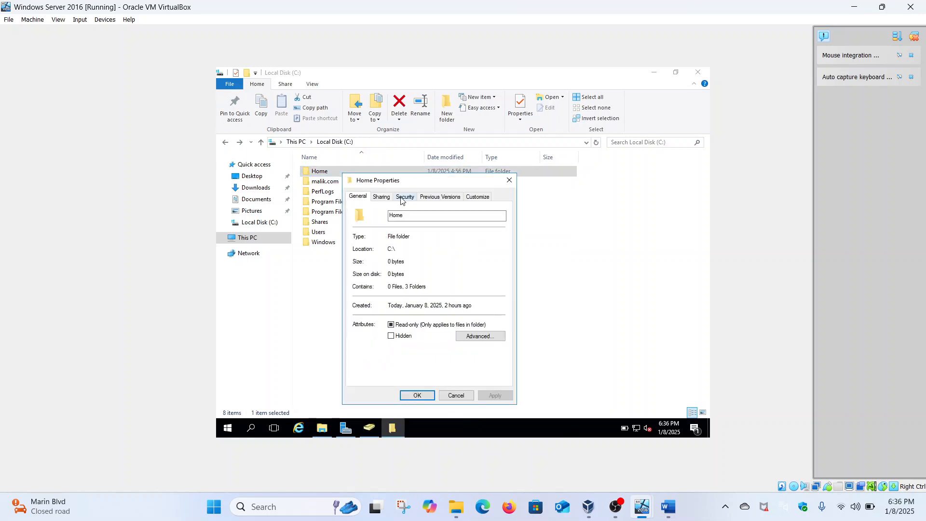
left_click(403, 197)
left_click(472, 359)
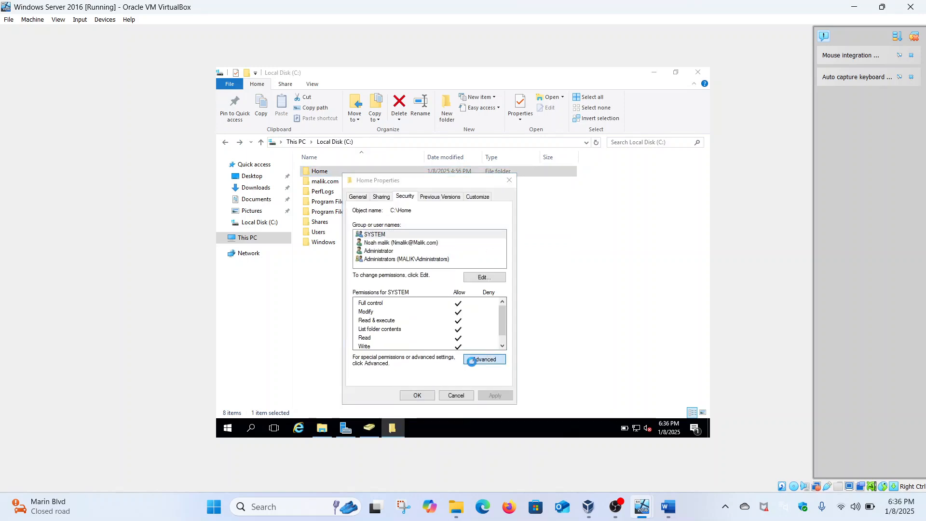
Step: View a chosen domain user's effective access on Home, showing all permissions including Full control
left_click(436, 177)
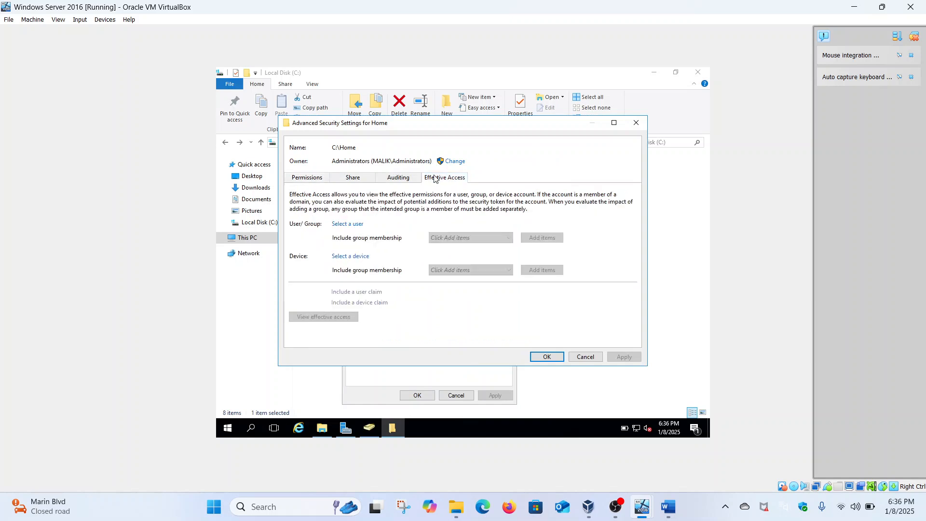
left_click(359, 224)
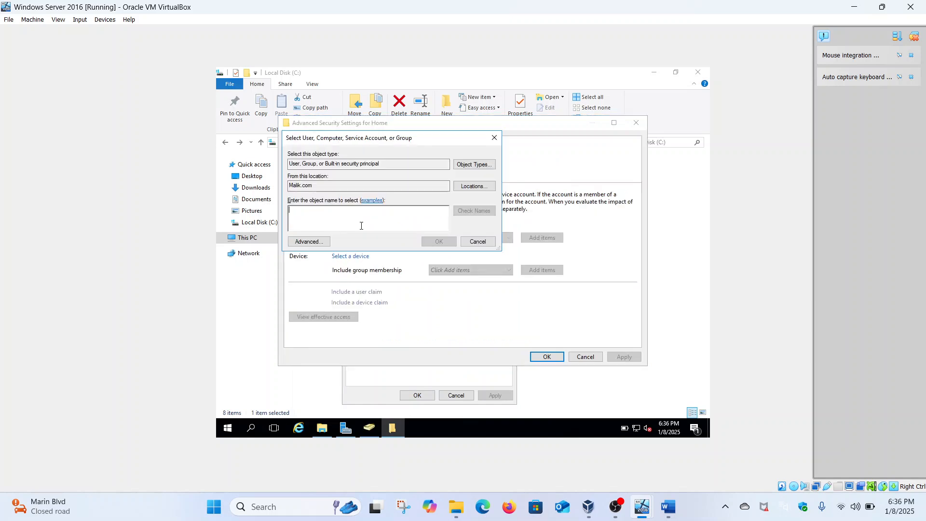
type("em")
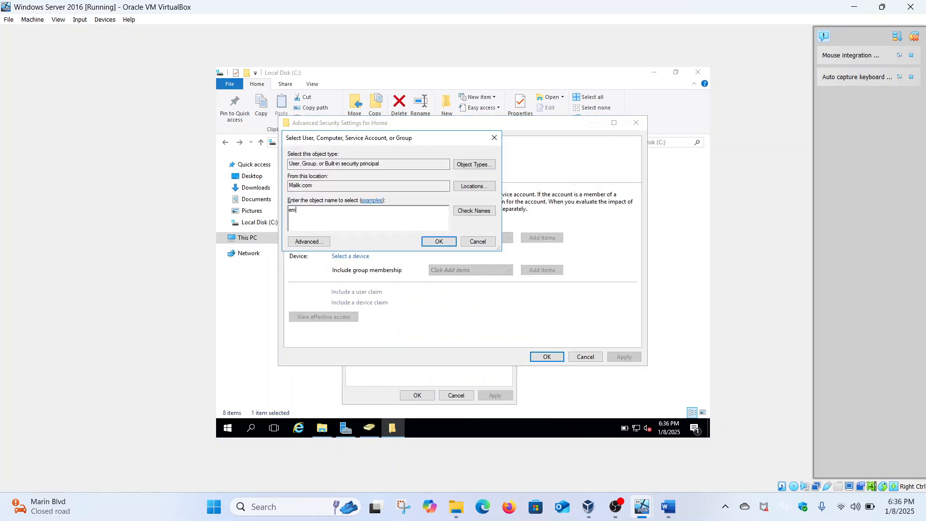
type("ma")
left_click(456, 211)
left_click(437, 242)
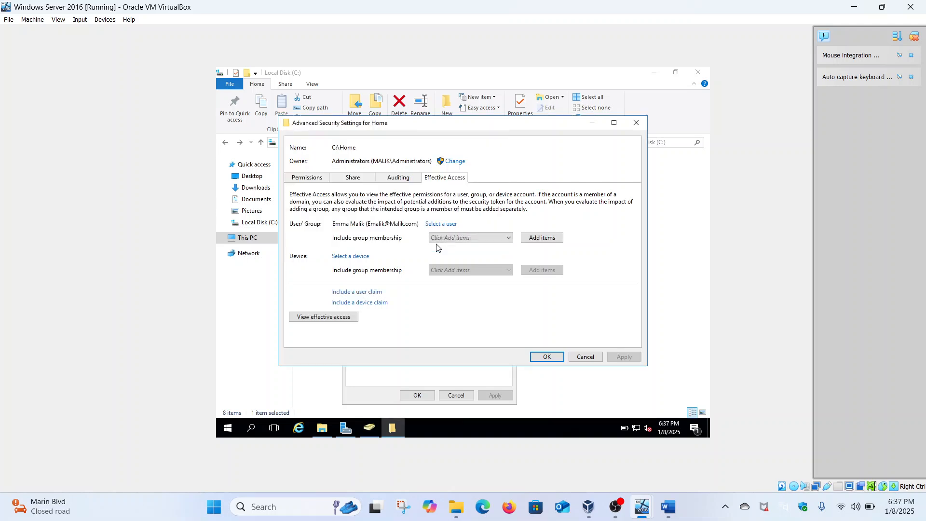
left_click(340, 318)
scroll(341, 320, "down", 5)
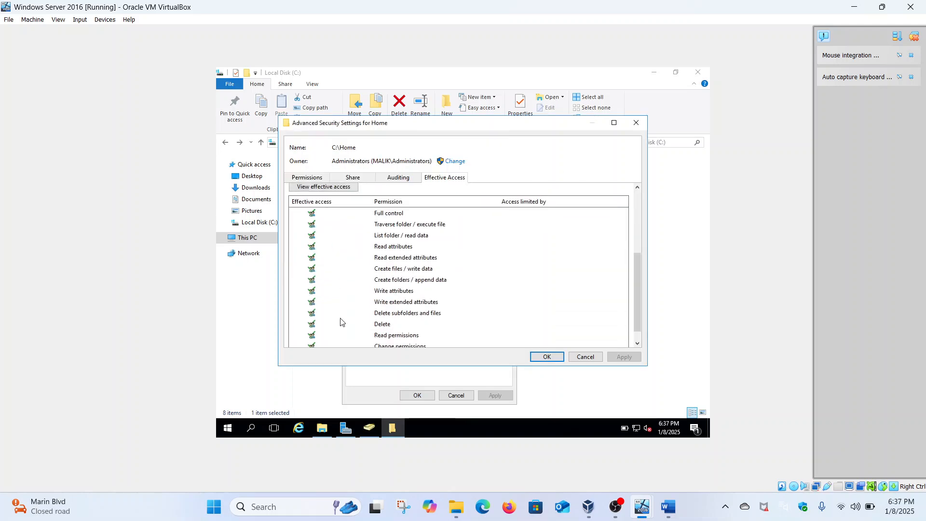
Step: Close the Home folder's Advanced Security Settings and Properties, returning to Local Disk (C:)
left_click(546, 356)
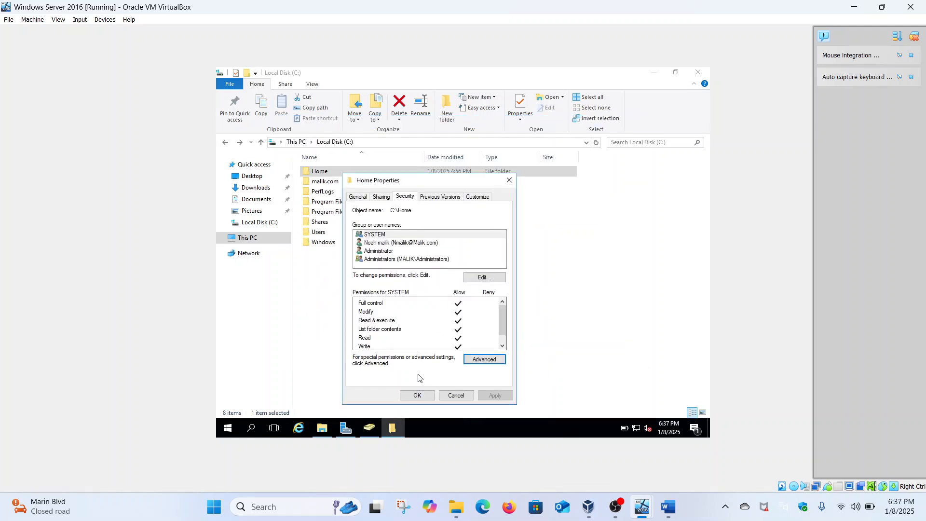
left_click(417, 395)
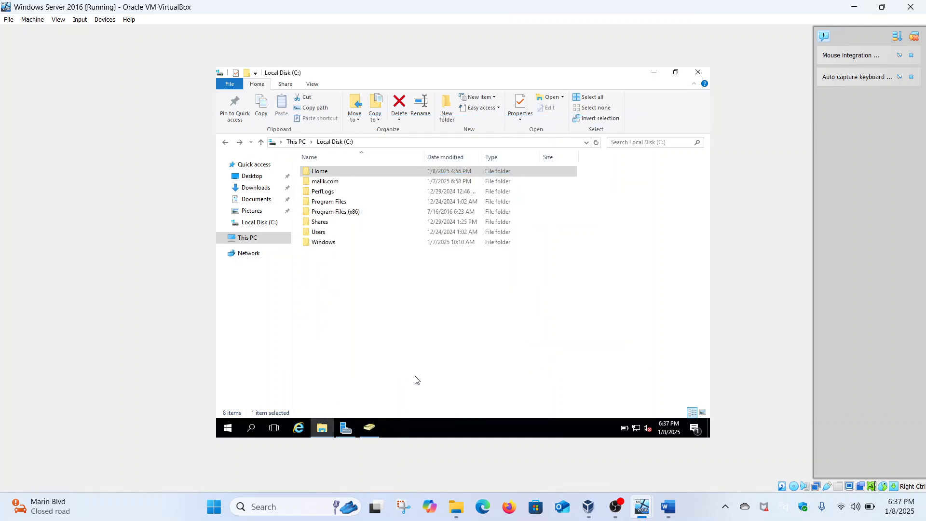
double_click(352, 175)
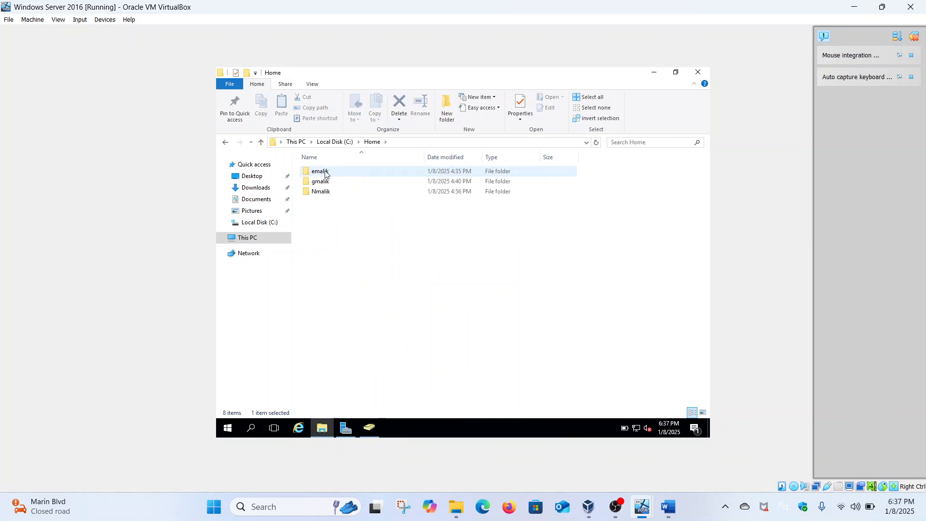
right_click(326, 174)
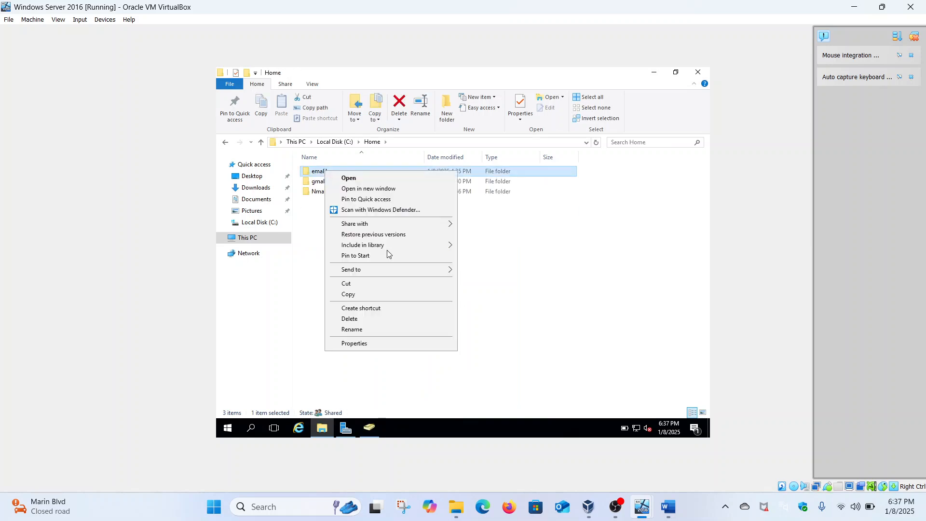
left_click(354, 343)
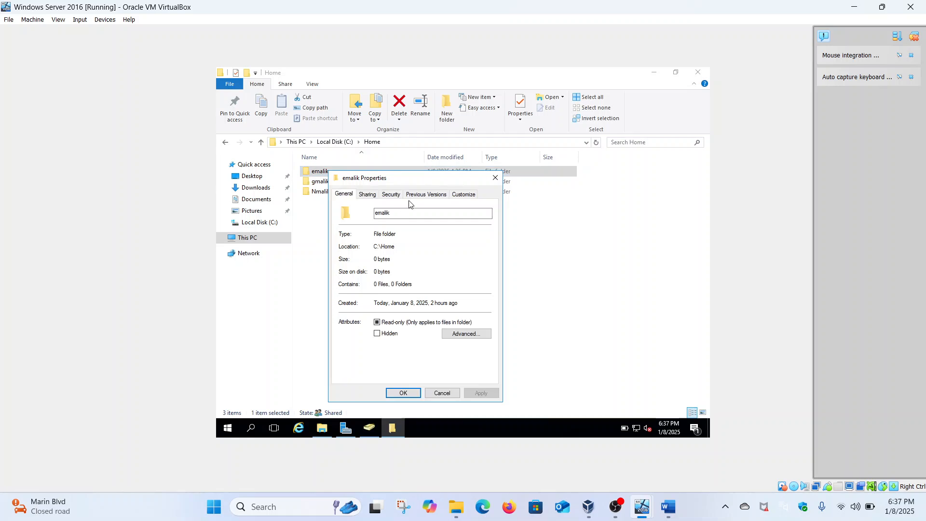
left_click(391, 194)
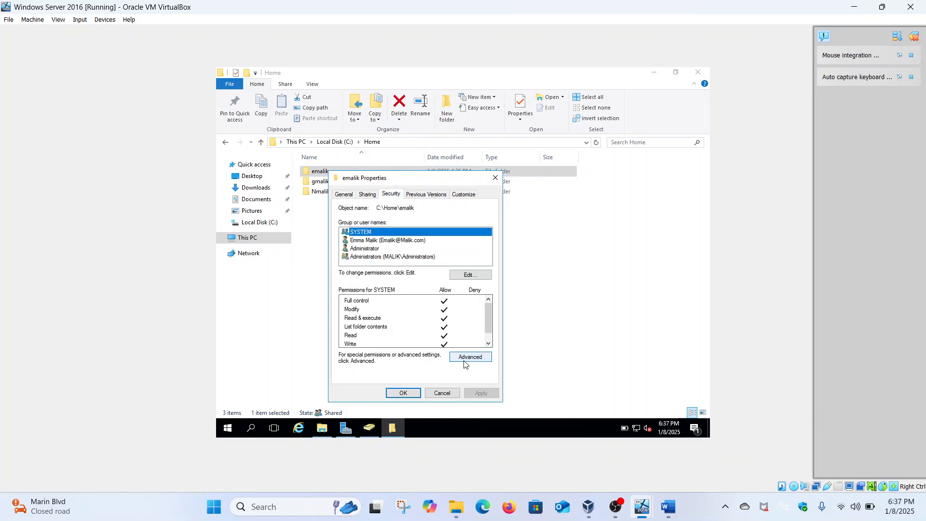
left_click(468, 356)
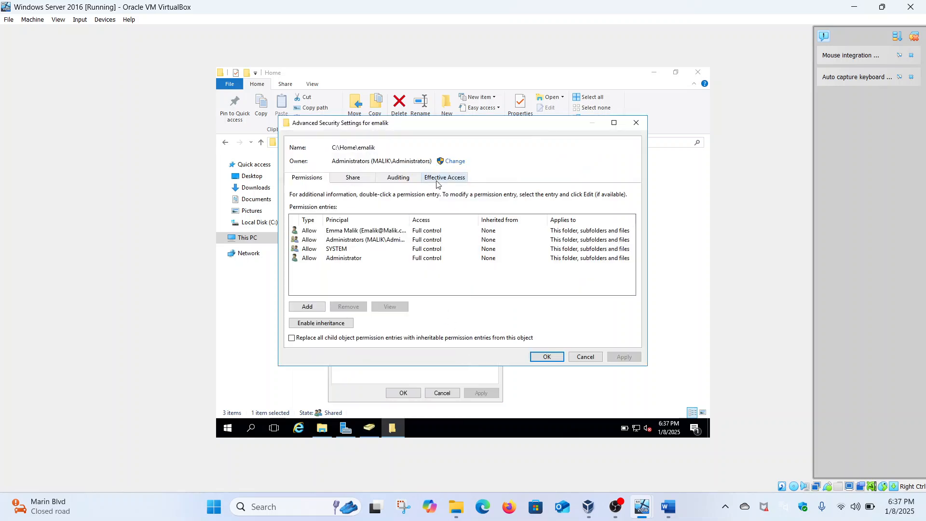
left_click(446, 180)
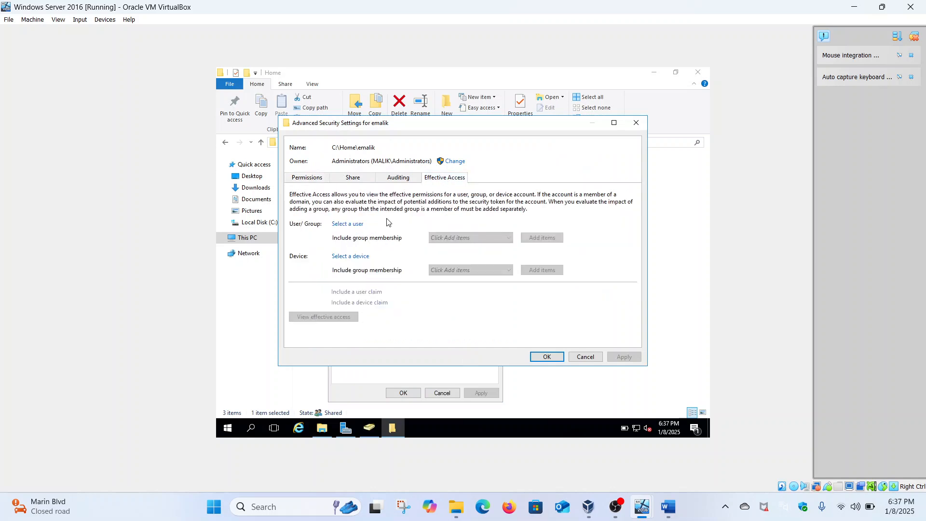
left_click(358, 224)
type("e")
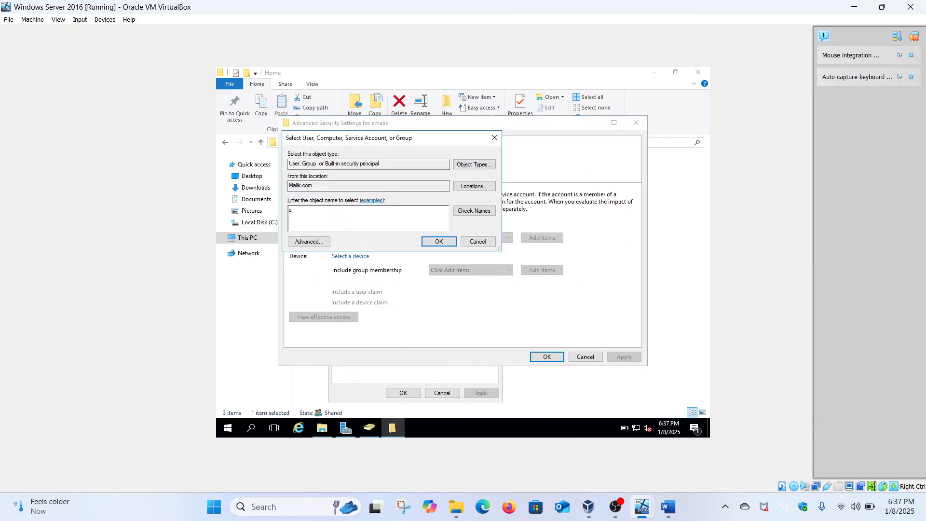
type("mma")
left_click(465, 210)
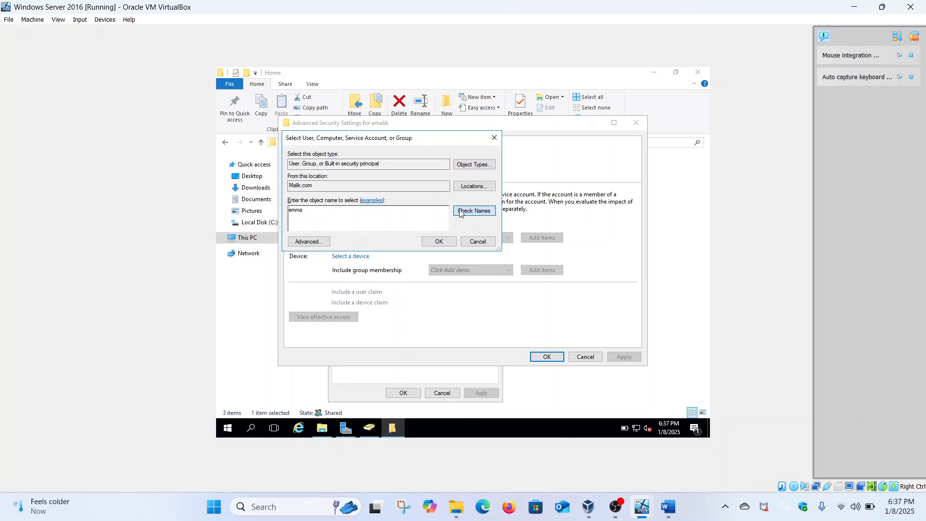
left_click(437, 241)
left_click(332, 316)
scroll(333, 318, "down", 3)
scroll(333, 318, "down", 1)
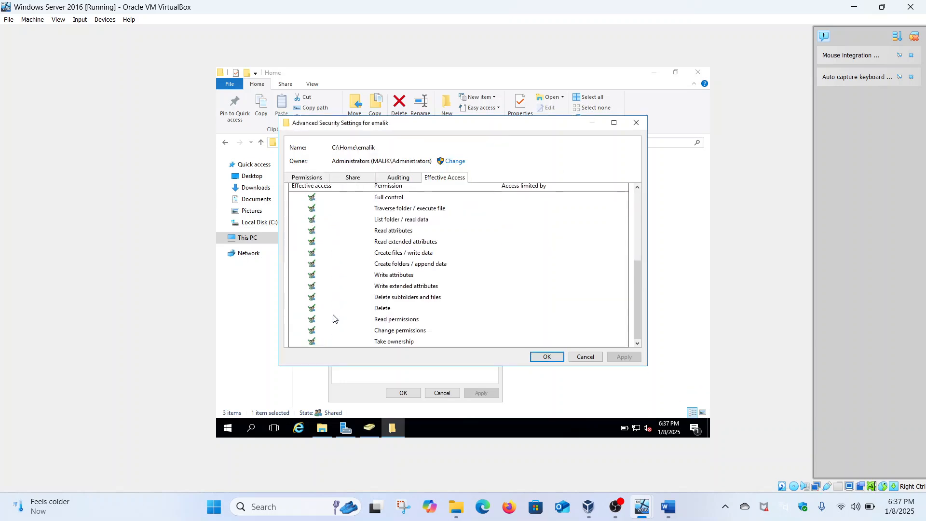
left_click(549, 356)
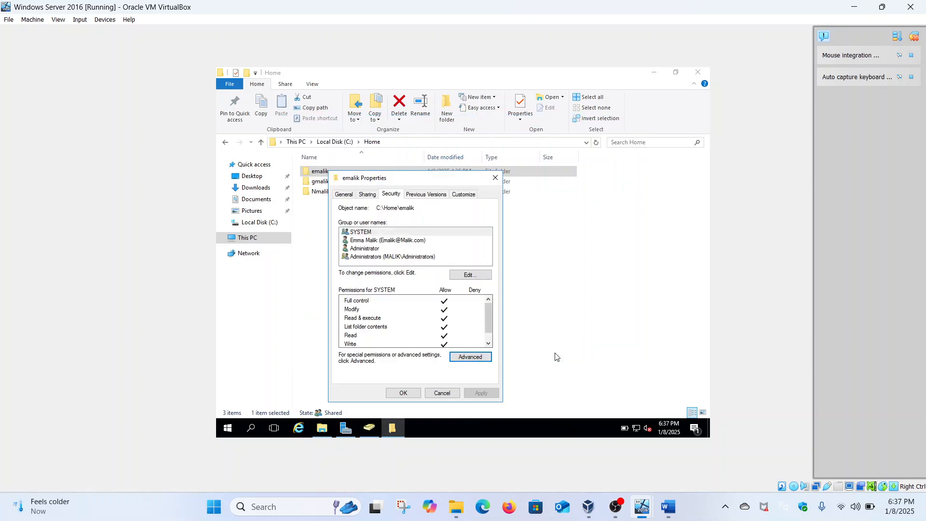
left_click(496, 177)
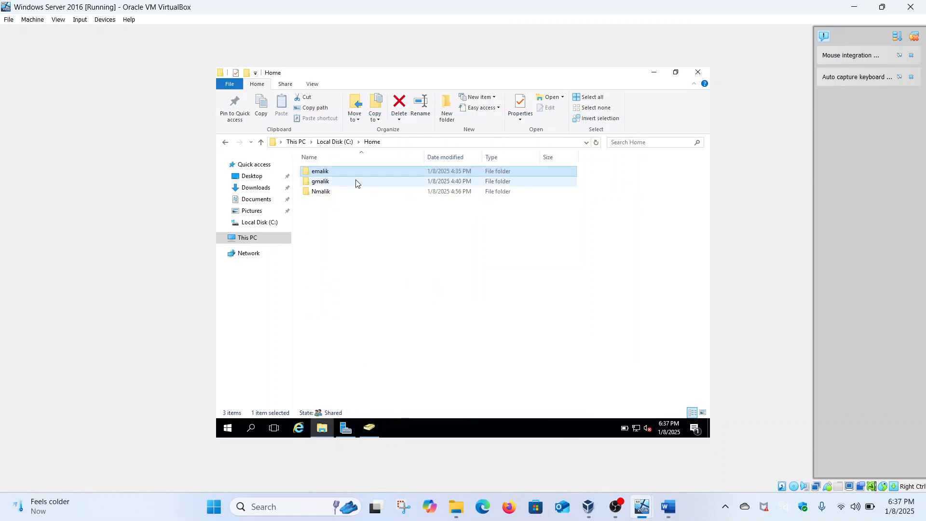
right_click(330, 183)
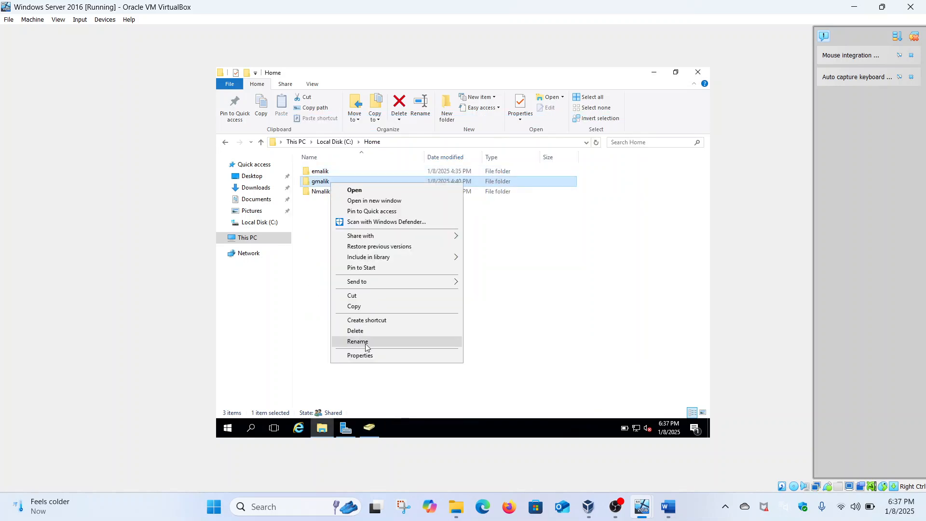
left_click(361, 356)
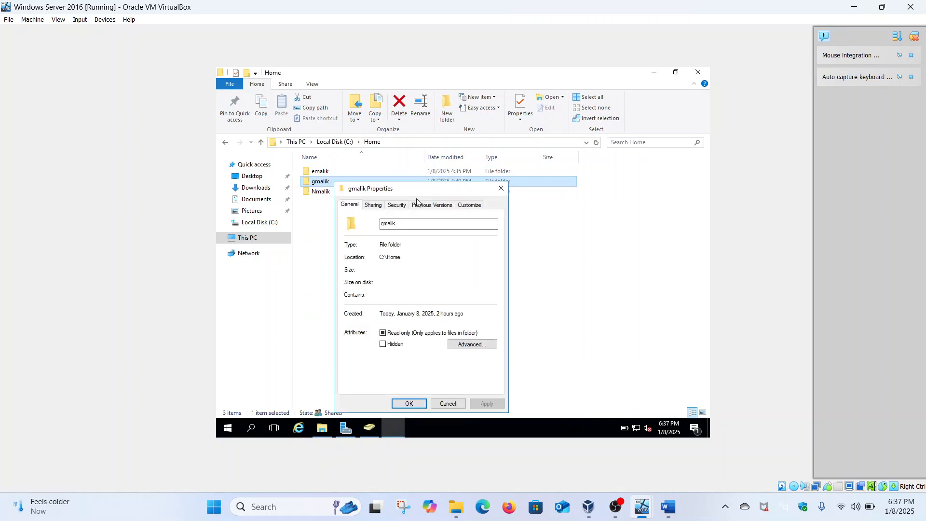
left_click(398, 204)
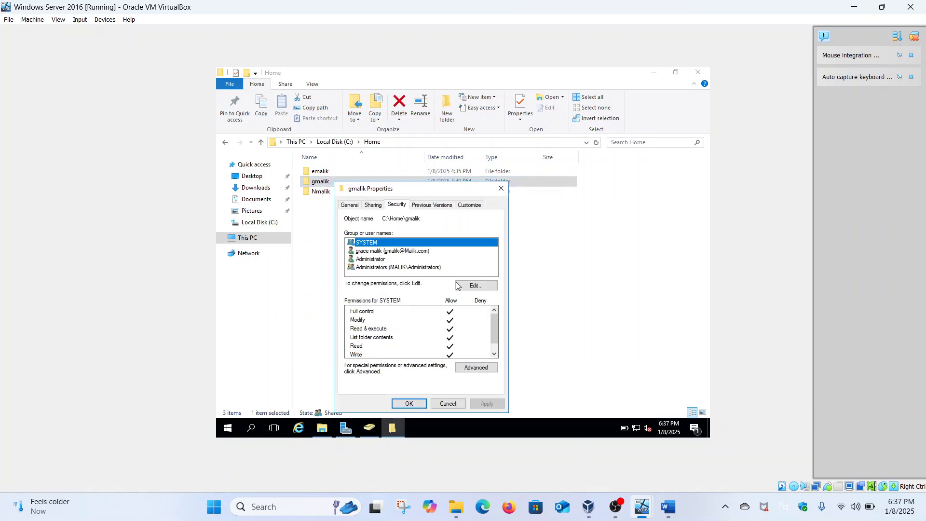
left_click(475, 368)
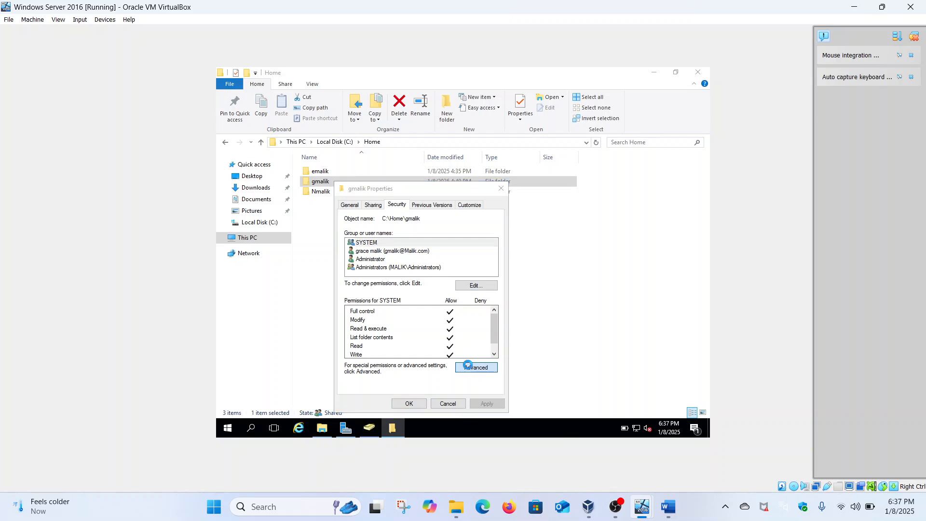
left_click(438, 182)
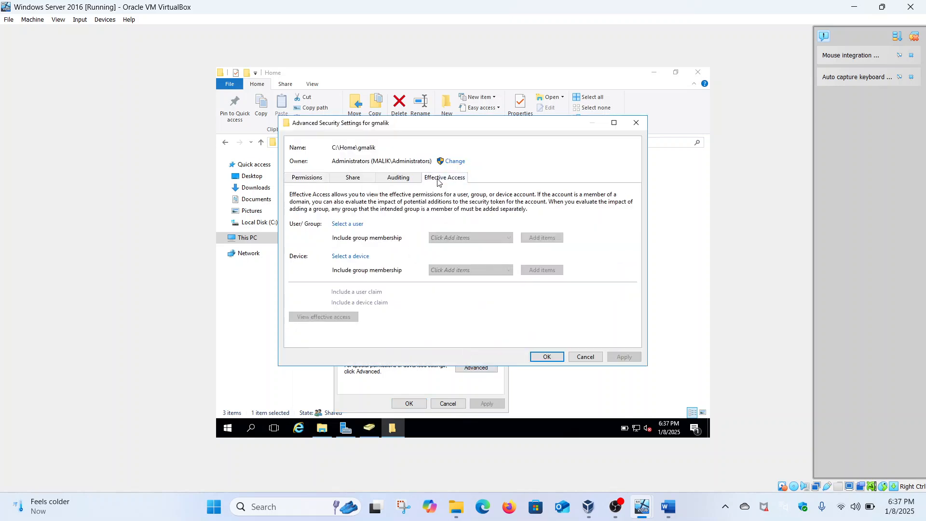
left_click(354, 223)
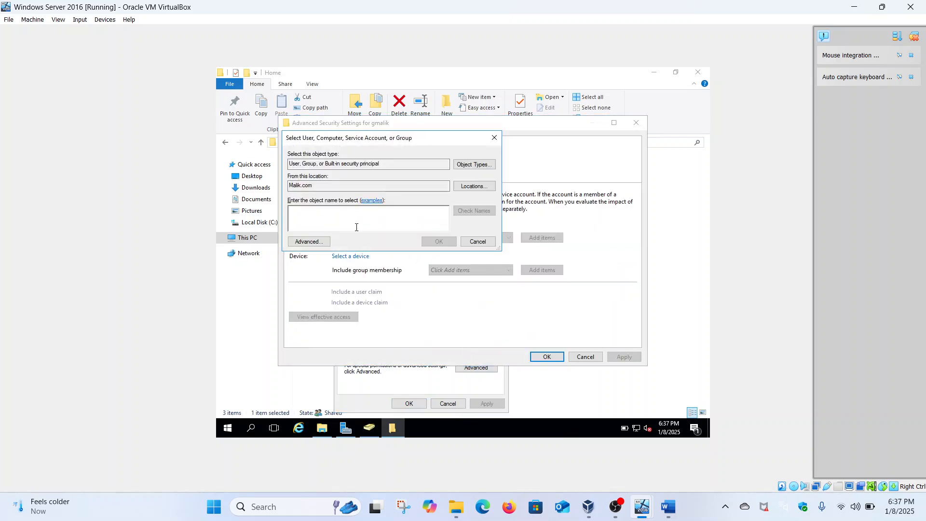
type("emma")
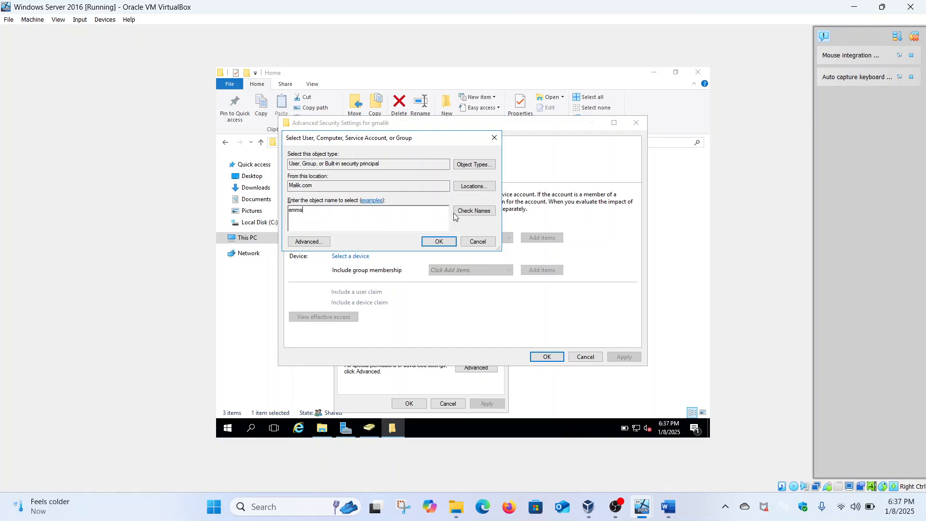
left_click(455, 212)
left_click(440, 241)
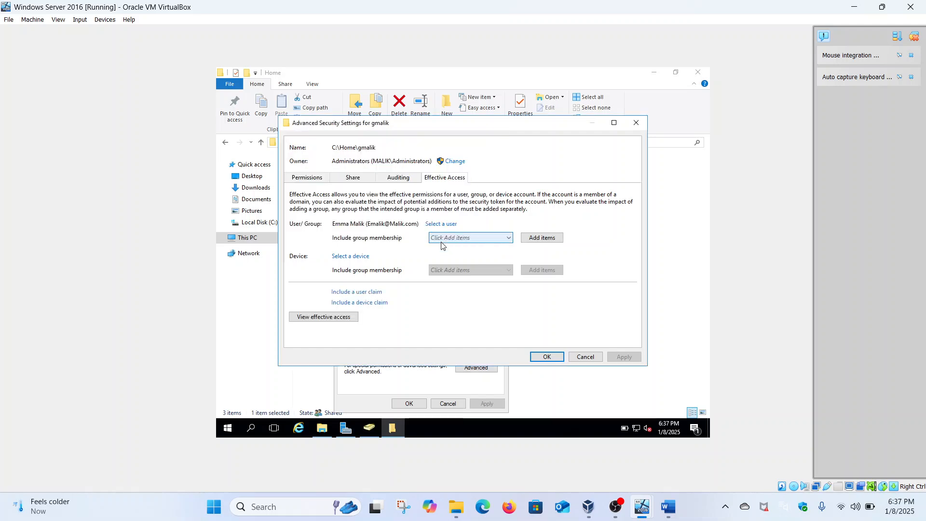
left_click(347, 318)
scroll(347, 320, "down", 5)
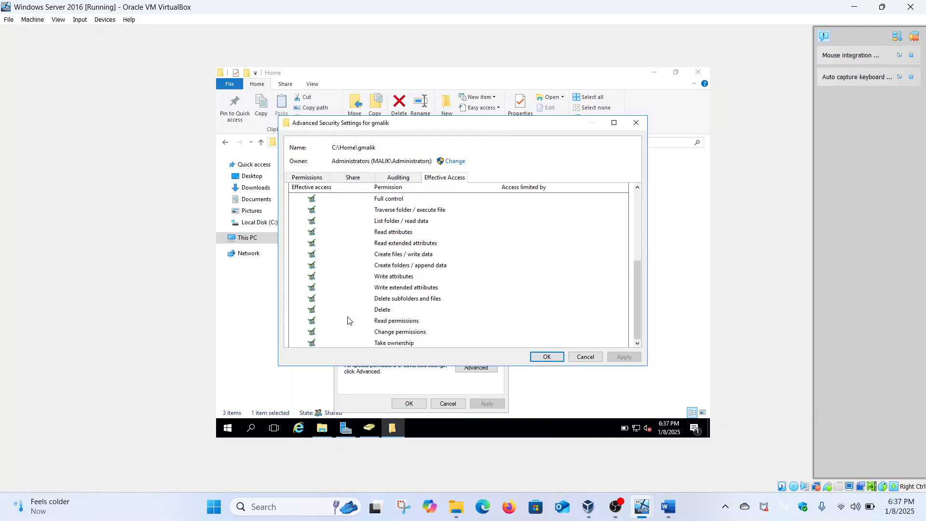
left_click(547, 358)
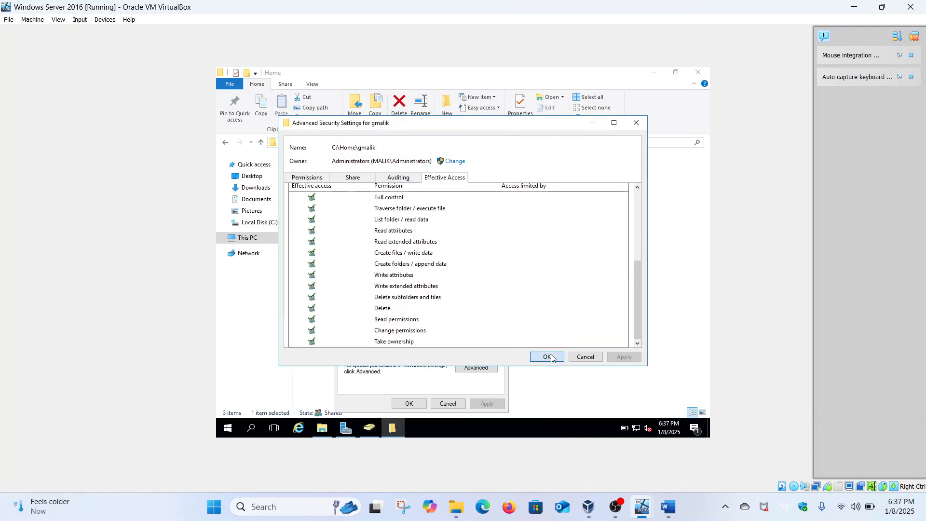
left_click(409, 403)
left_click(342, 193)
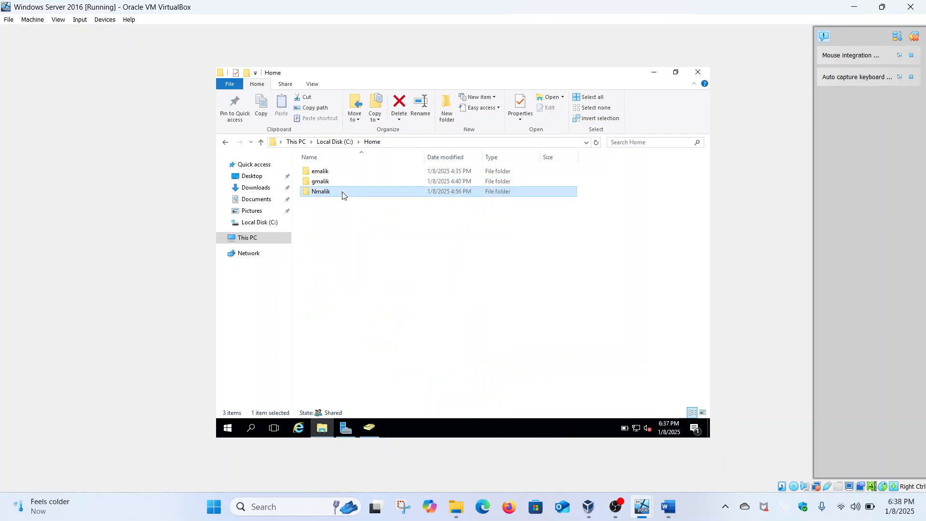
right_click(342, 193)
left_click(378, 369)
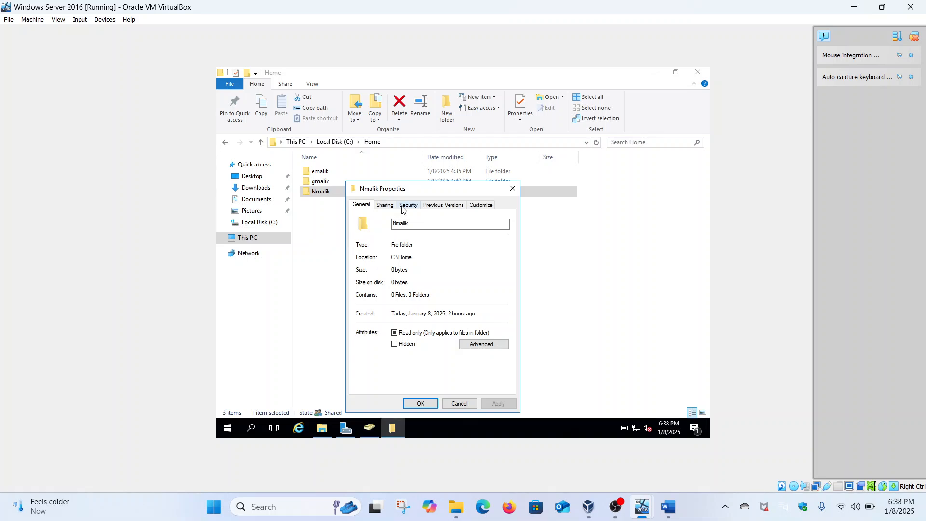
left_click(405, 206)
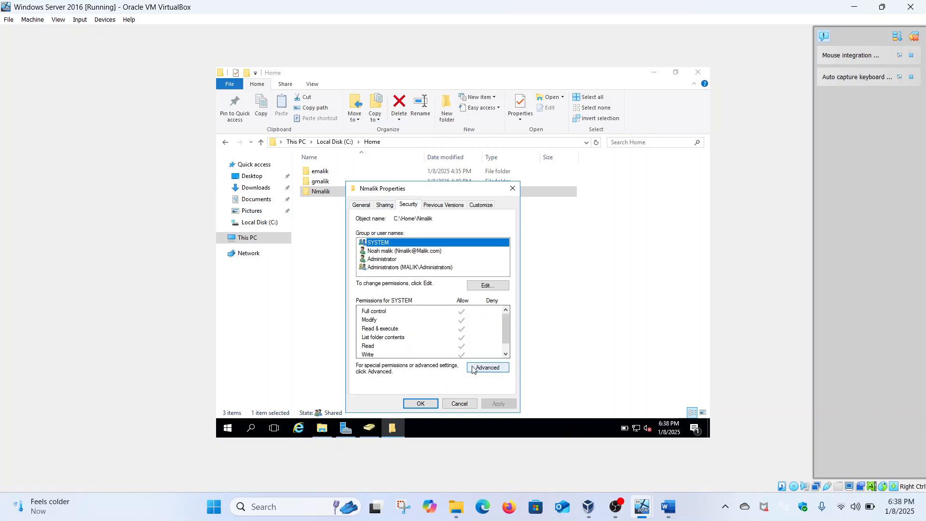
left_click(487, 367)
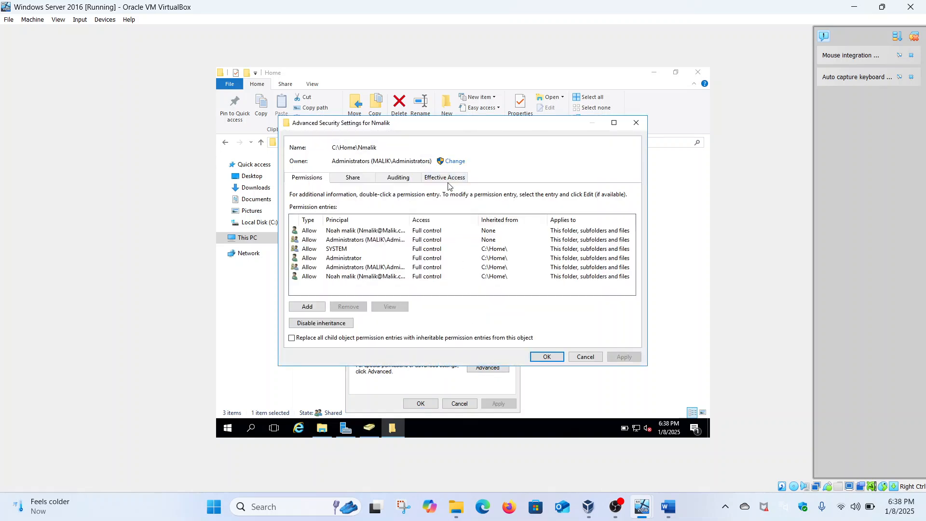
left_click(450, 177)
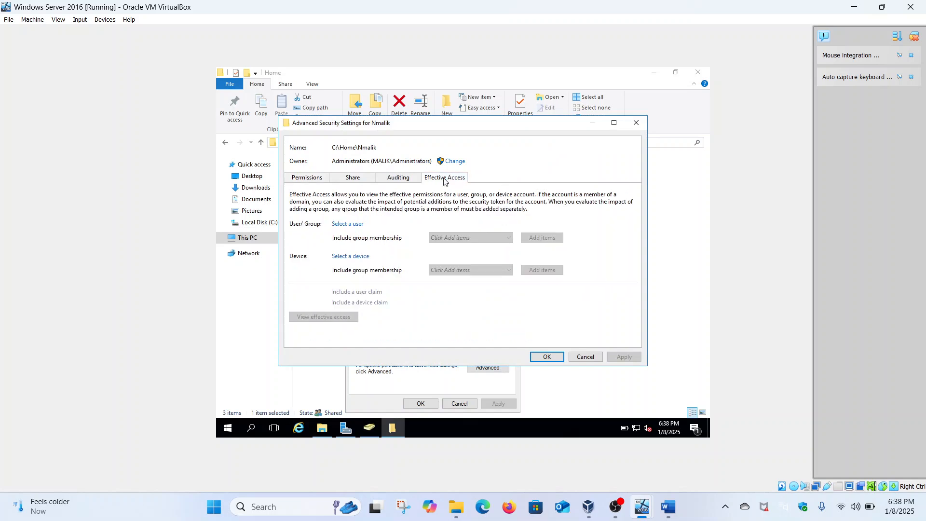
left_click(358, 223)
type("noah")
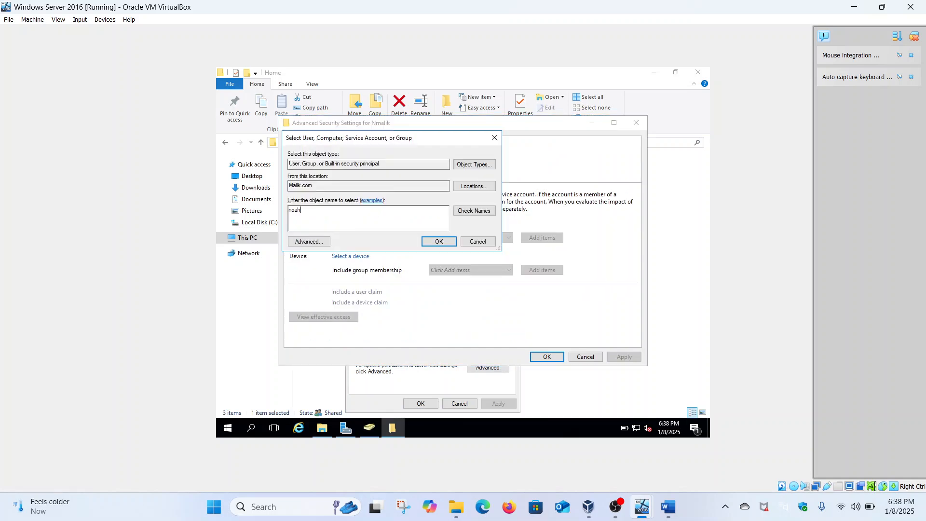
left_click(460, 212)
left_click(438, 241)
left_click(343, 318)
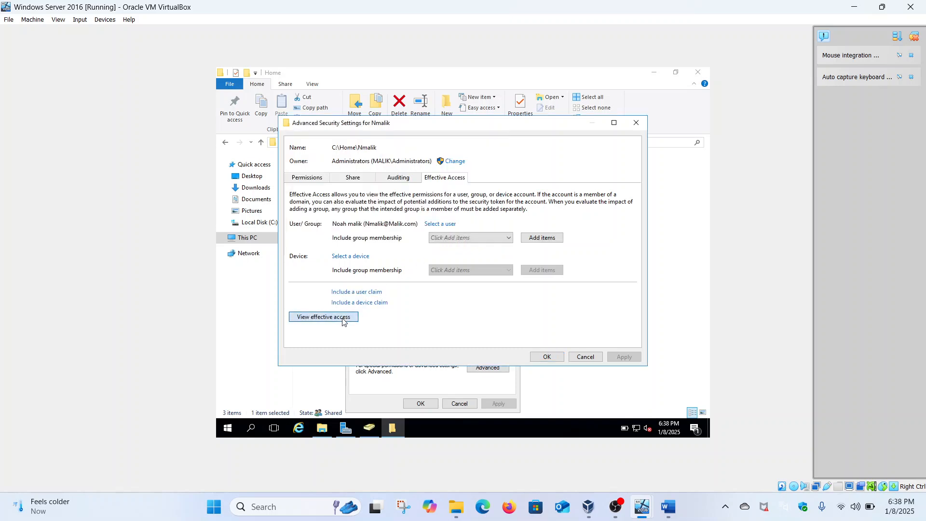
scroll(344, 321, "down", 3)
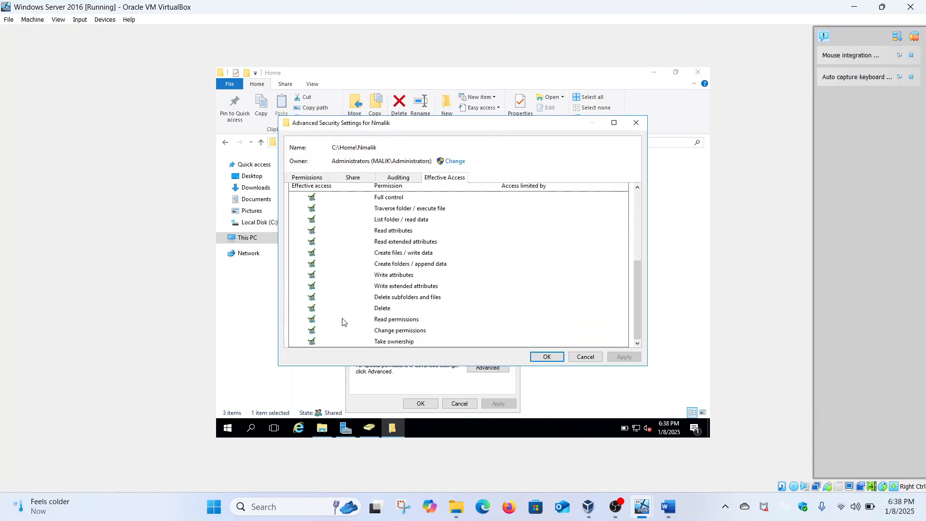
left_click(547, 357)
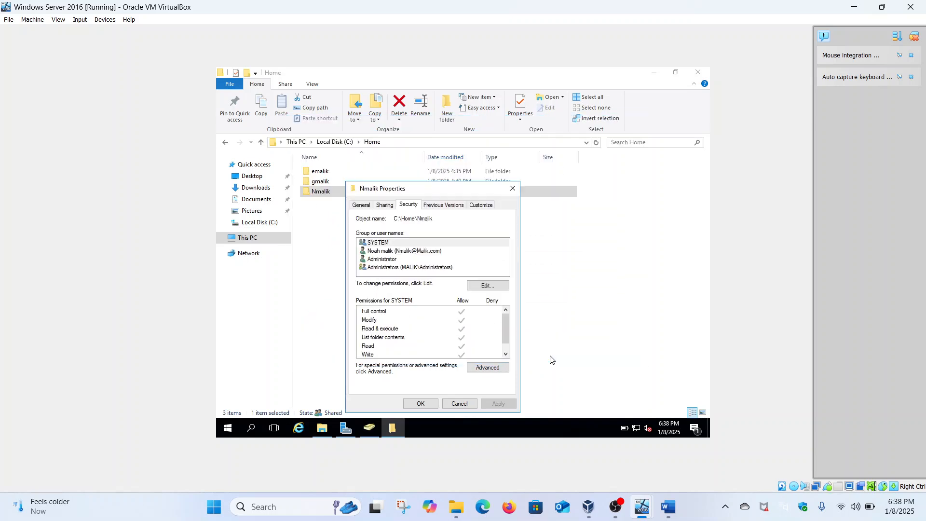
left_click(424, 403)
Step: Return to Local Disk (C:) and open the Home folder's advanced security settings
left_click(225, 142)
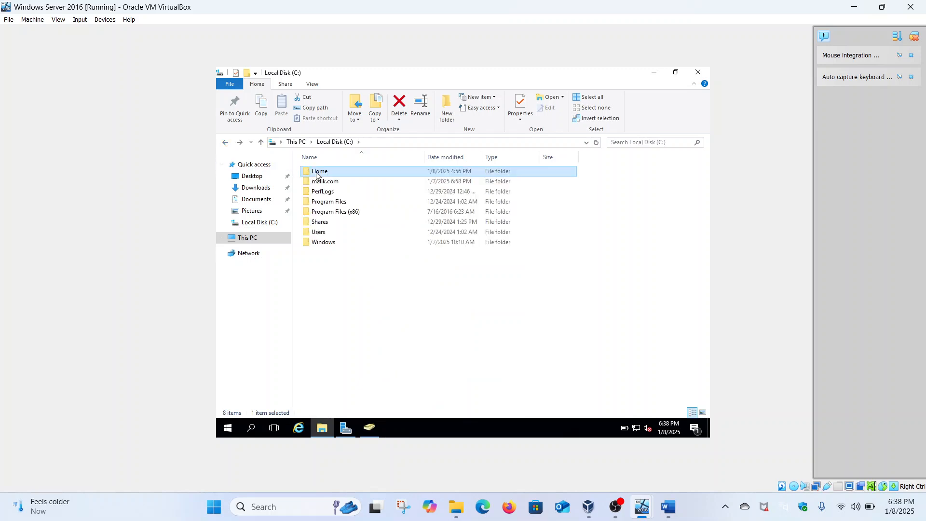
right_click(317, 175)
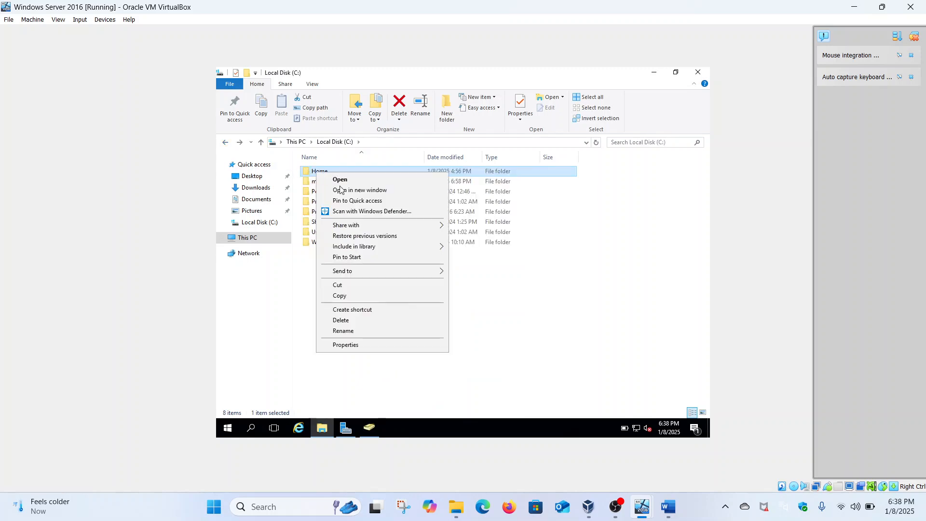
left_click(356, 344)
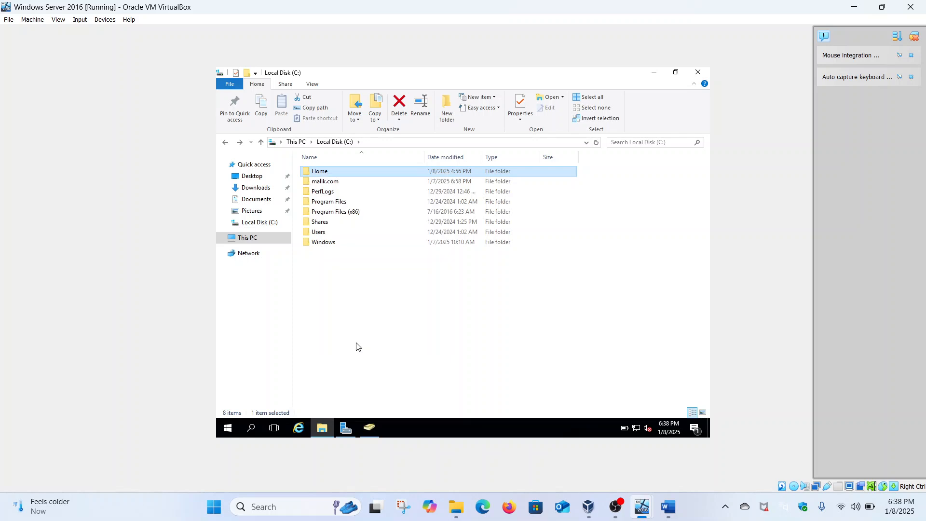
left_click(389, 200)
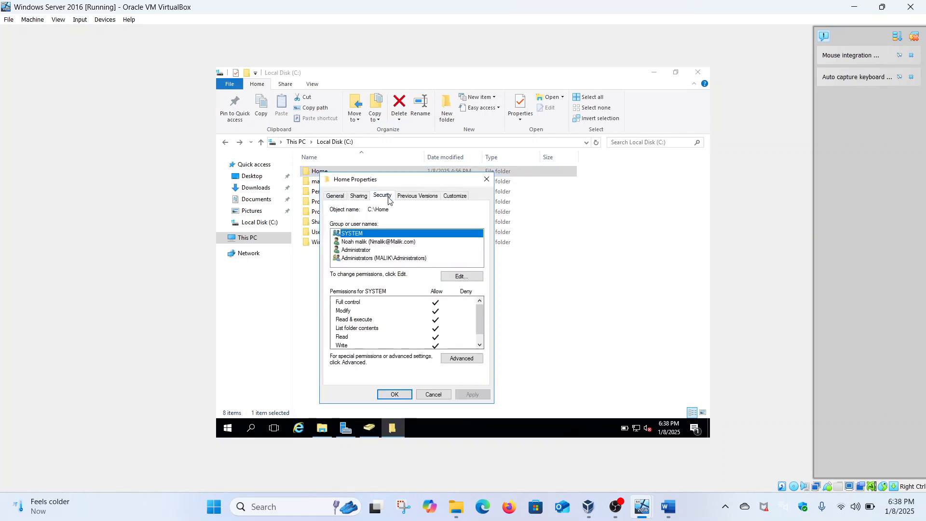
left_click(462, 359)
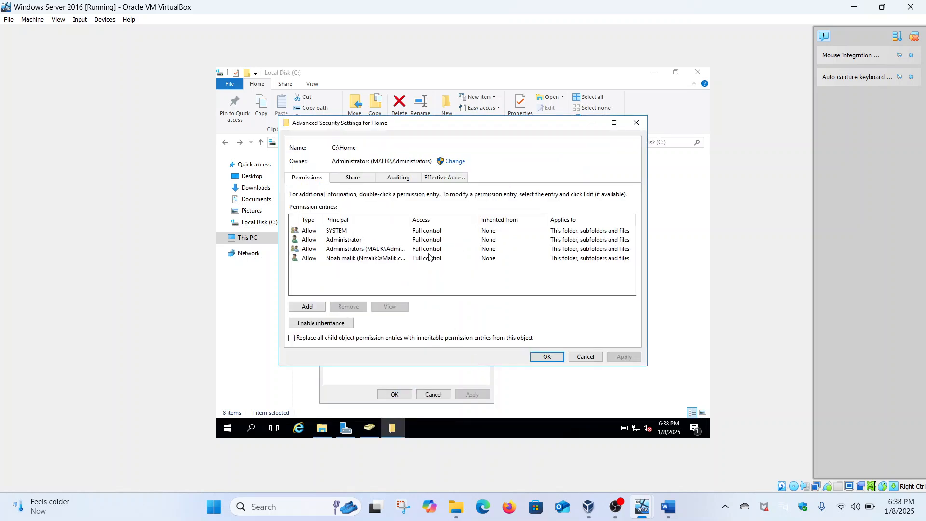
Step: View another domain user's effective access on Home, showing full control, then close both dialogs
left_click(444, 178)
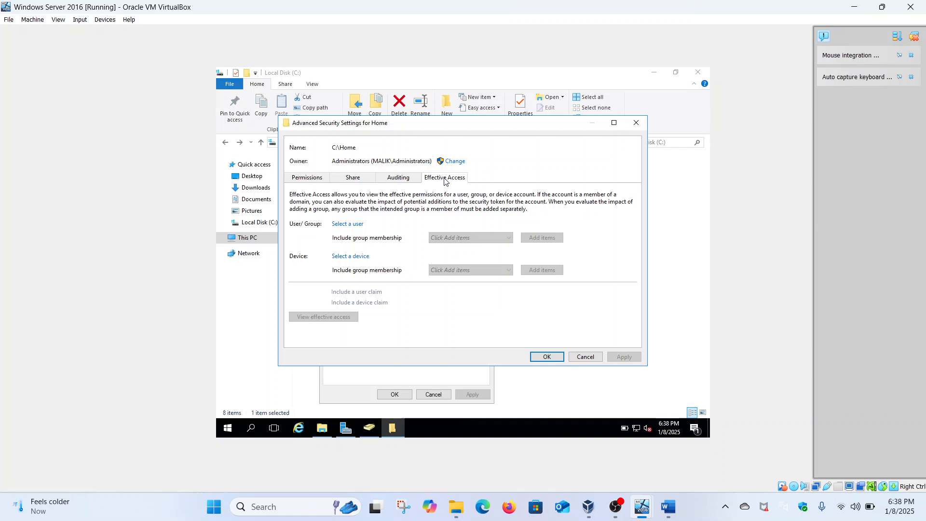
left_click(359, 222)
type("grace")
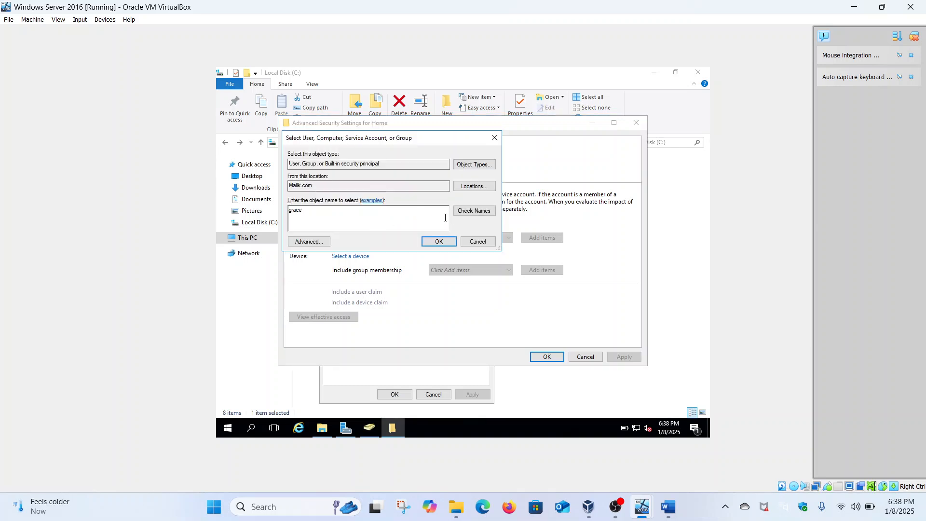
left_click(472, 211)
left_click(426, 245)
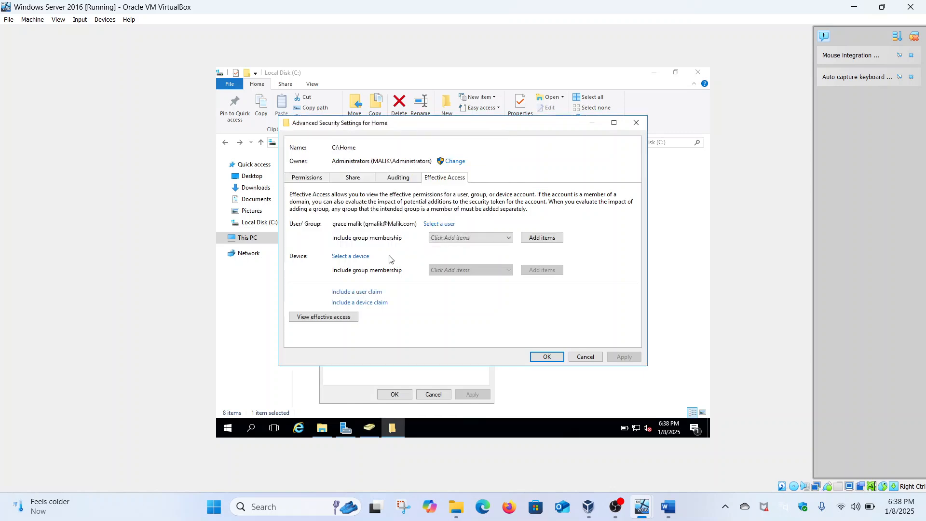
left_click(336, 319)
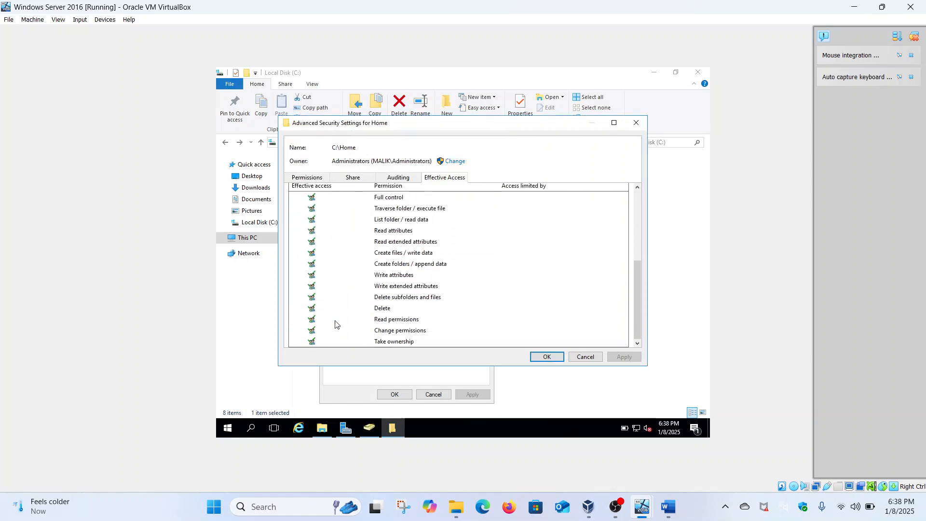
left_click(547, 357)
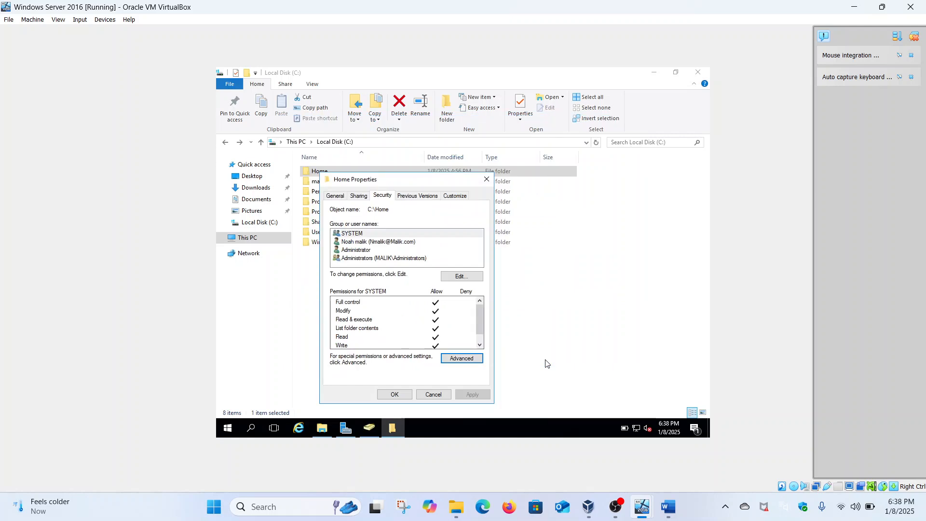
left_click(394, 394)
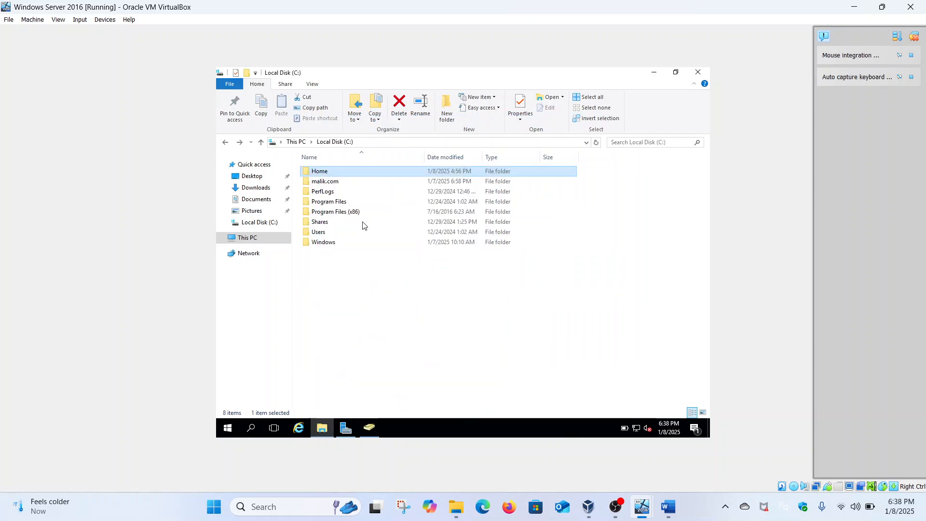
double_click(338, 174)
right_click(322, 172)
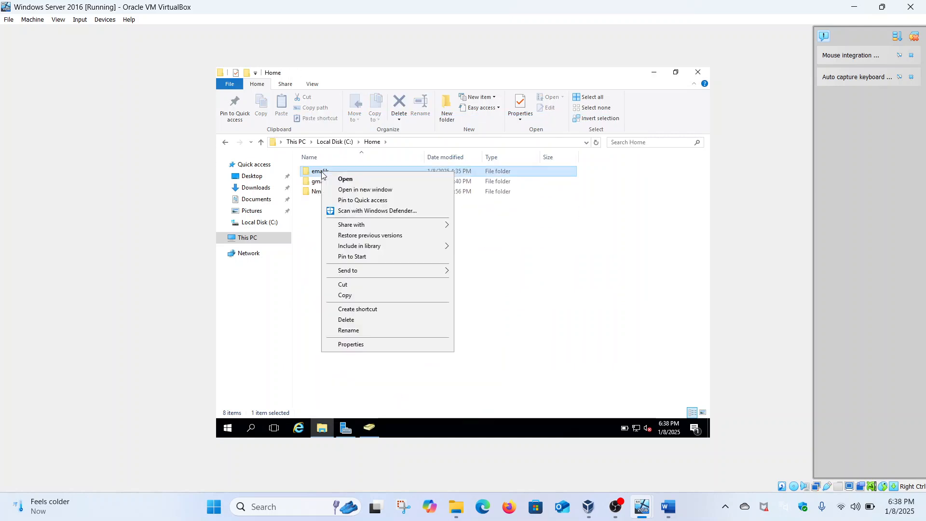
left_click(360, 343)
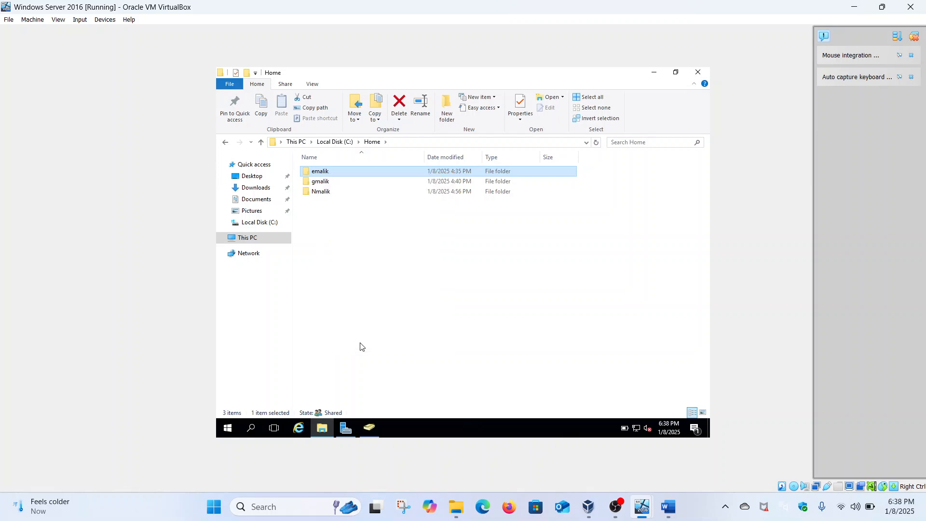
left_click(389, 195)
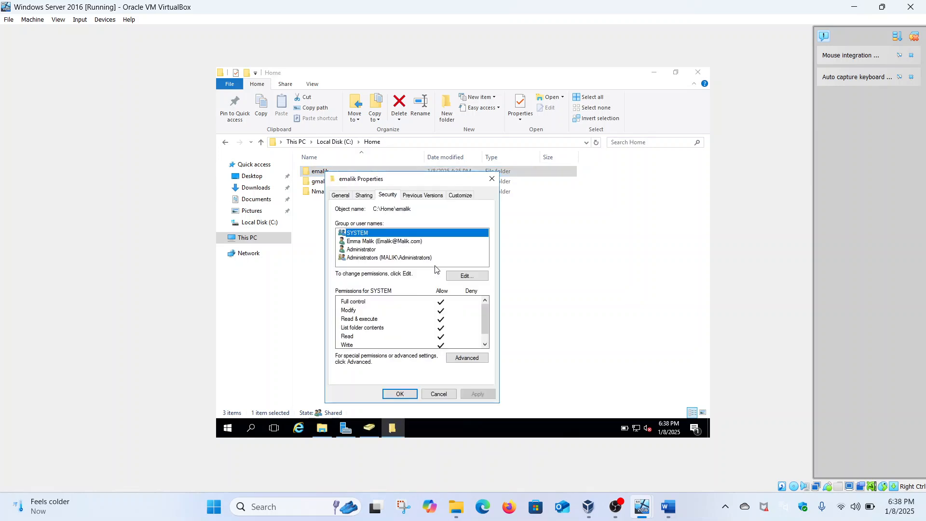
left_click(458, 356)
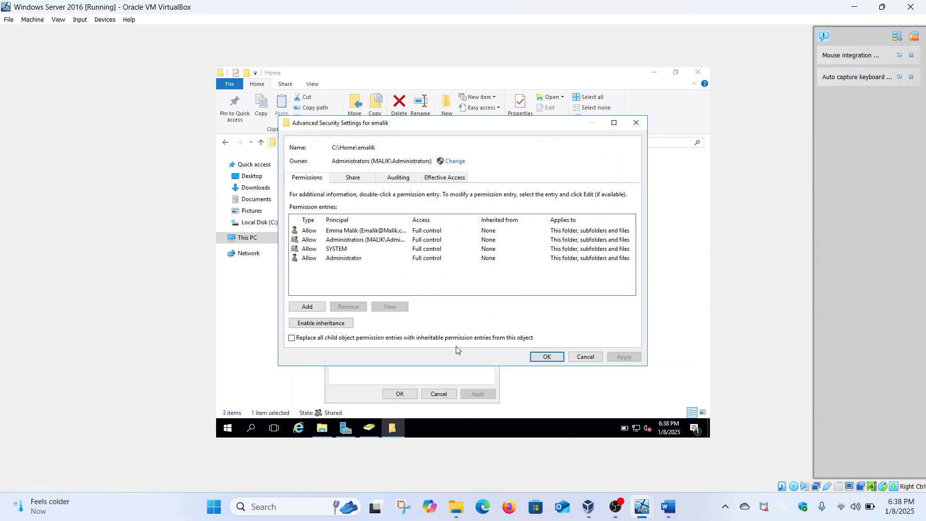
left_click(437, 178)
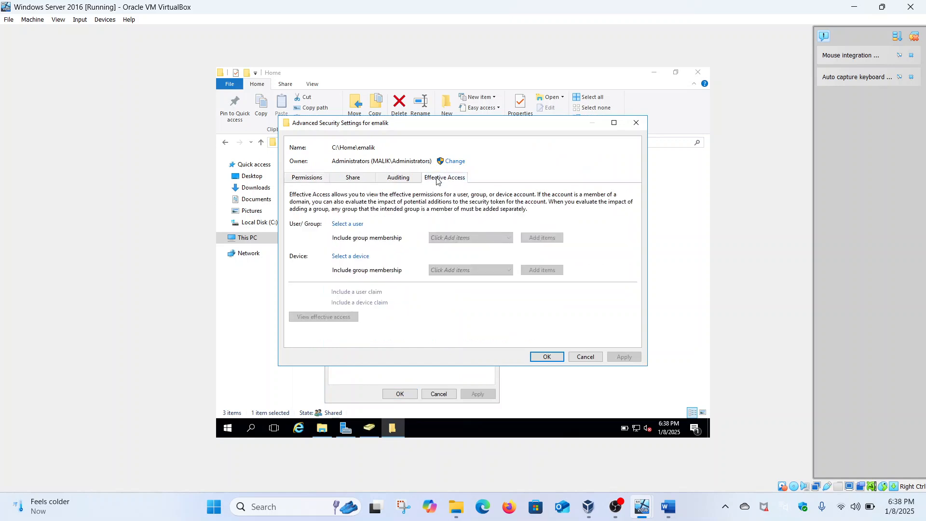
left_click(354, 224)
type("grace")
left_click(474, 210)
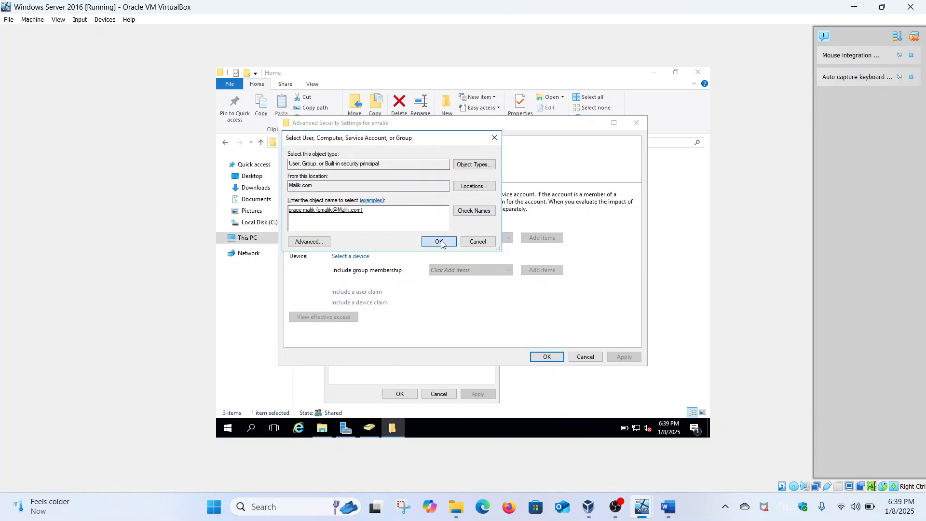
left_click(441, 243)
left_click(324, 317)
scroll(344, 321, "down", 5)
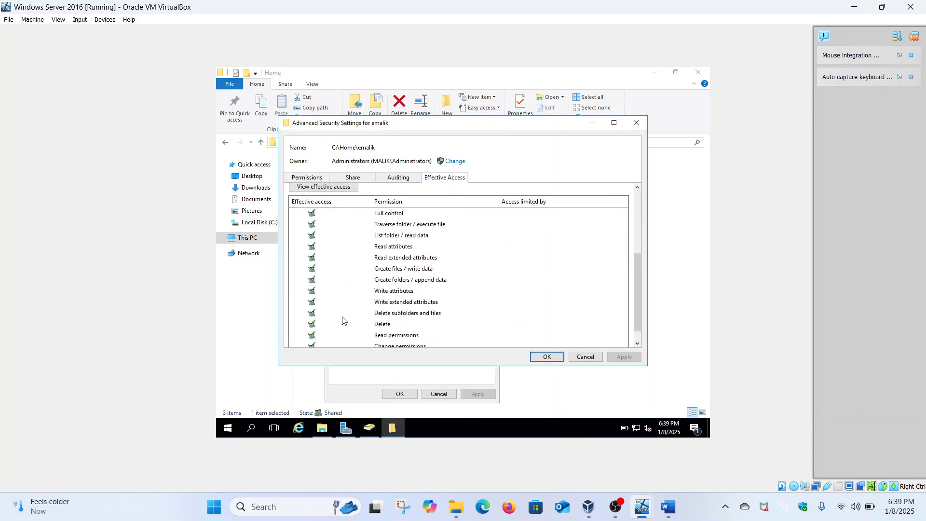
scroll(343, 321, "down", 1)
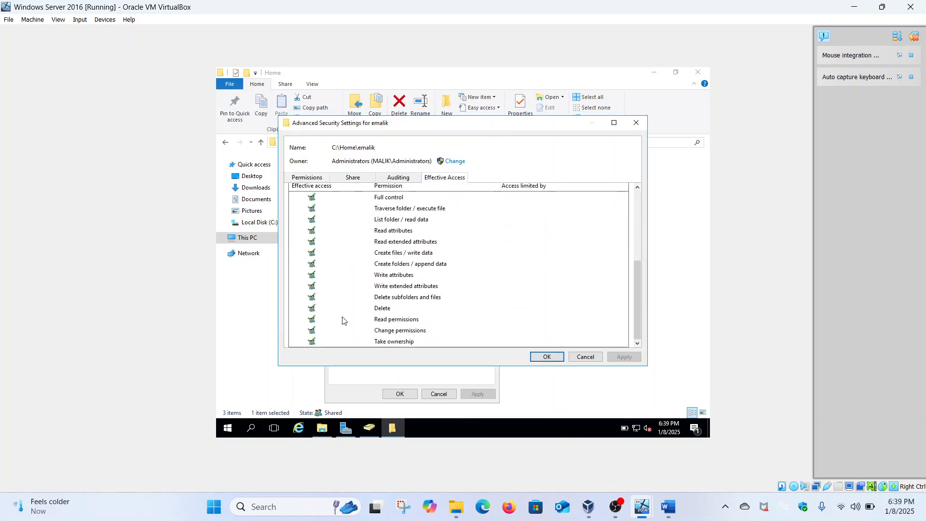
left_click(547, 356)
left_click(403, 394)
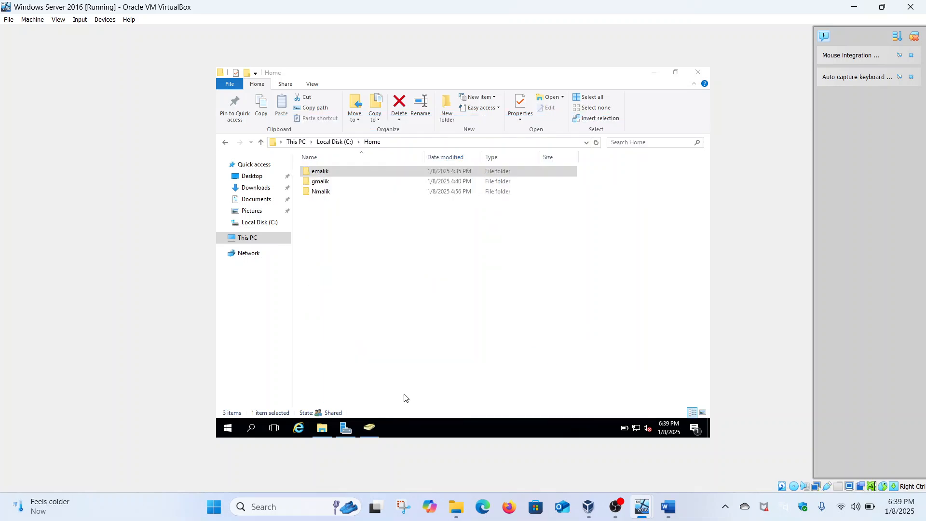
left_click(326, 183)
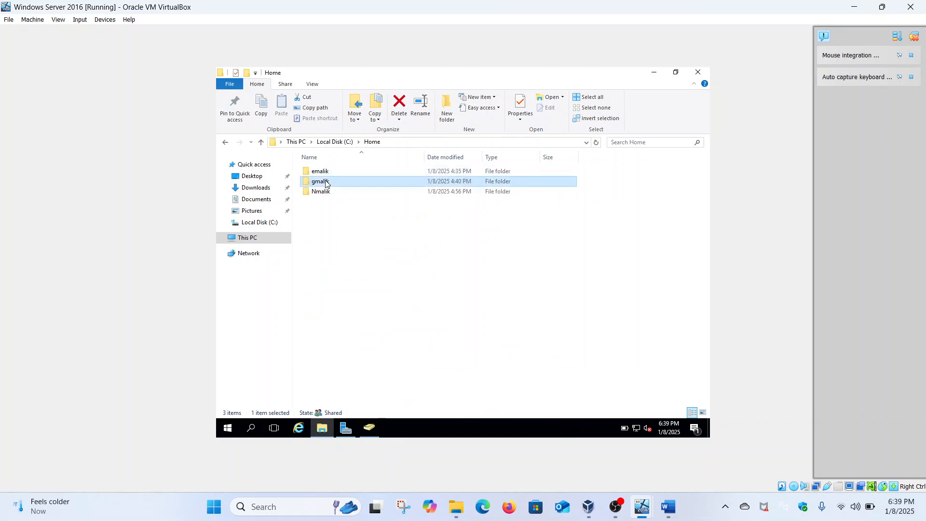
right_click(326, 182)
left_click(358, 354)
left_click(391, 203)
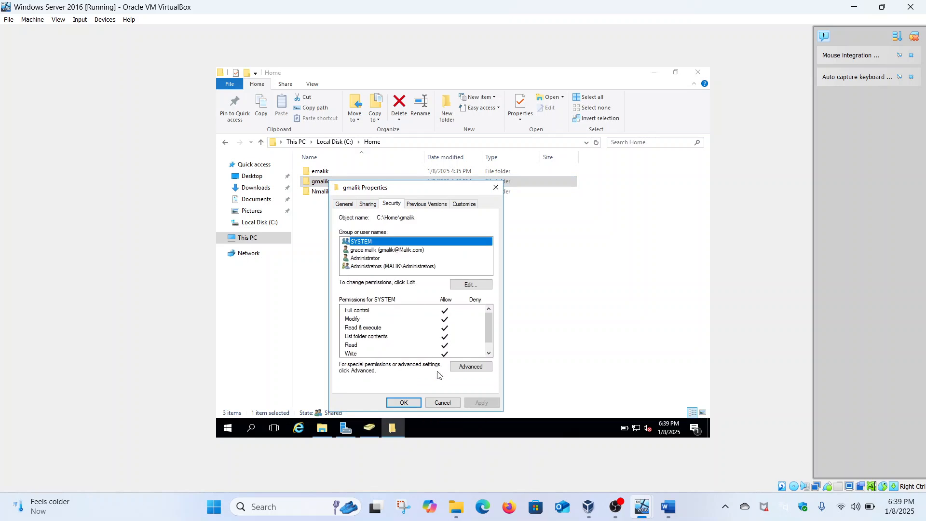
left_click(456, 367)
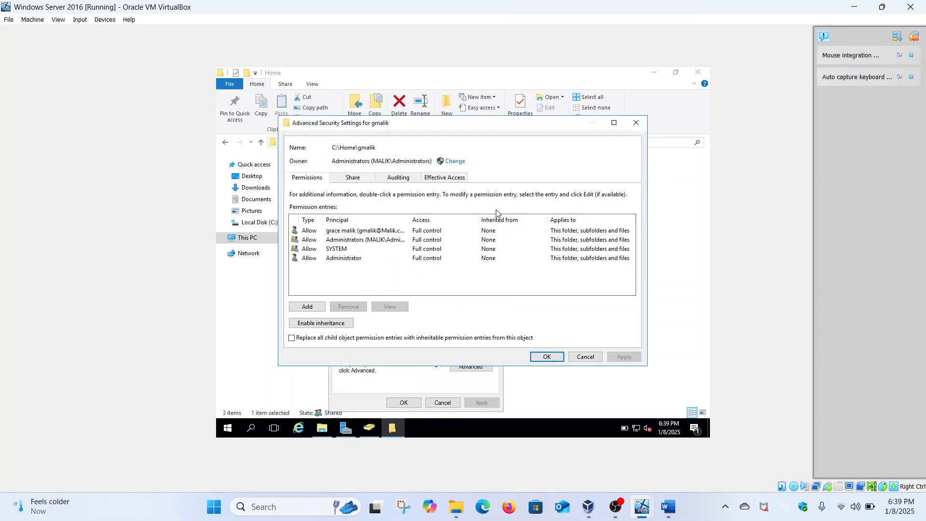
left_click(458, 179)
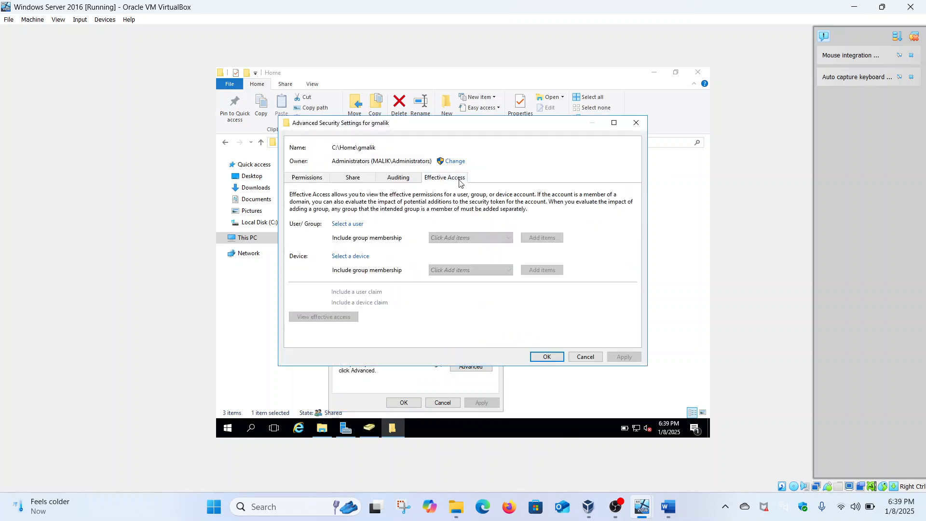
left_click(351, 225)
type("grace")
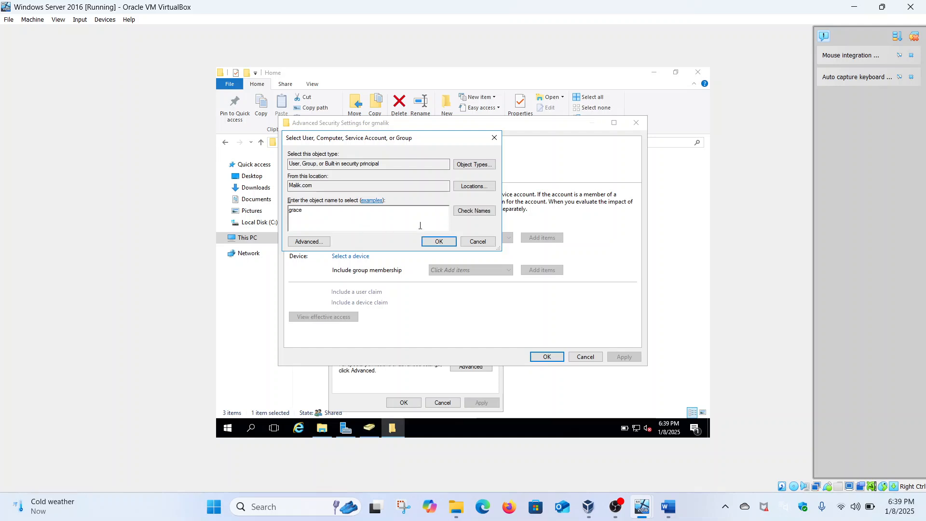
left_click(462, 213)
left_click(444, 242)
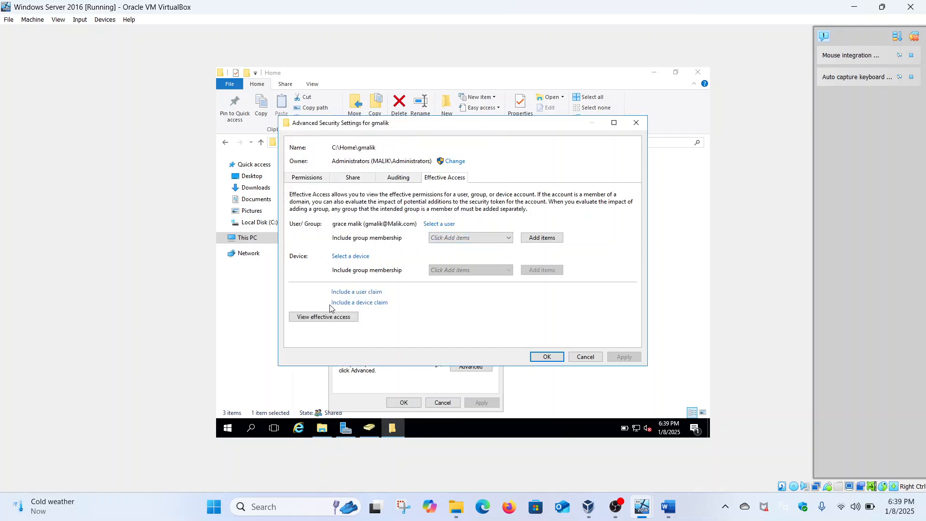
left_click(322, 318)
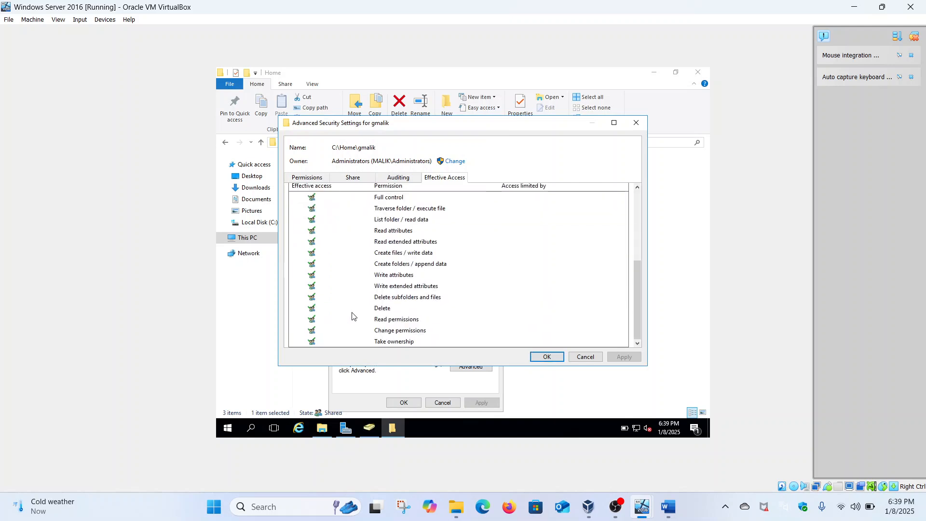
left_click(546, 357)
left_click(403, 403)
left_click(332, 193)
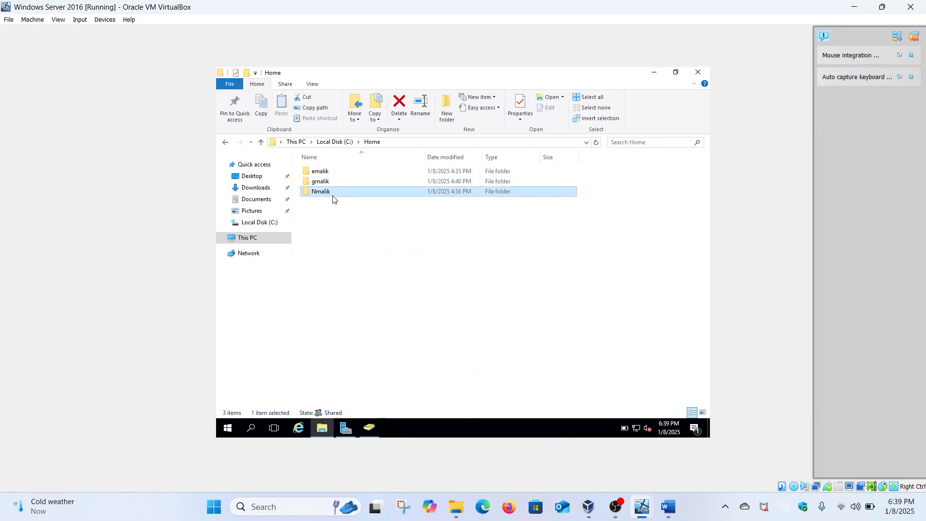
right_click(333, 199)
left_click(364, 369)
left_click(400, 205)
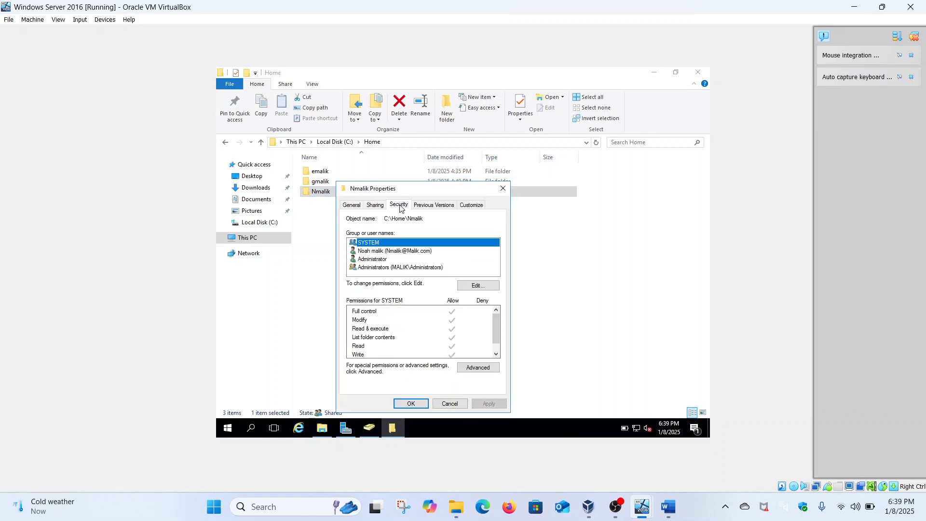
left_click(469, 367)
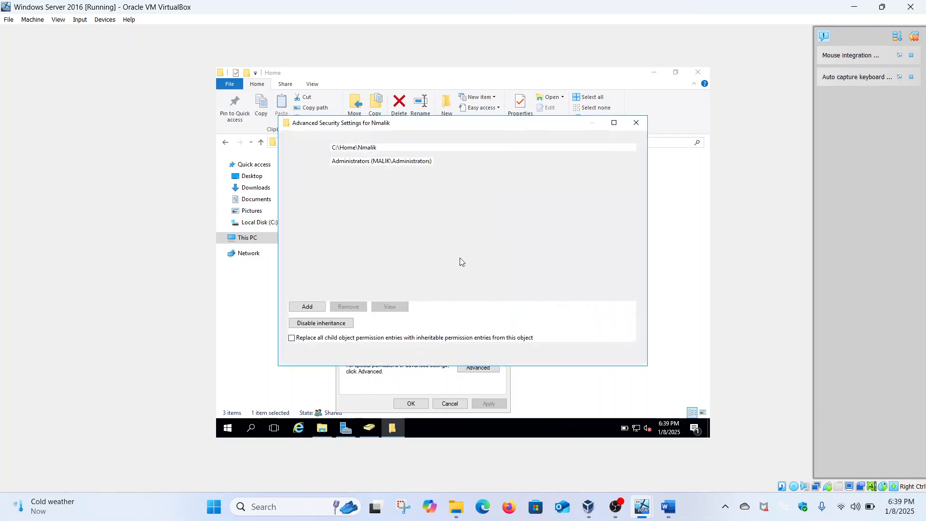
left_click(440, 177)
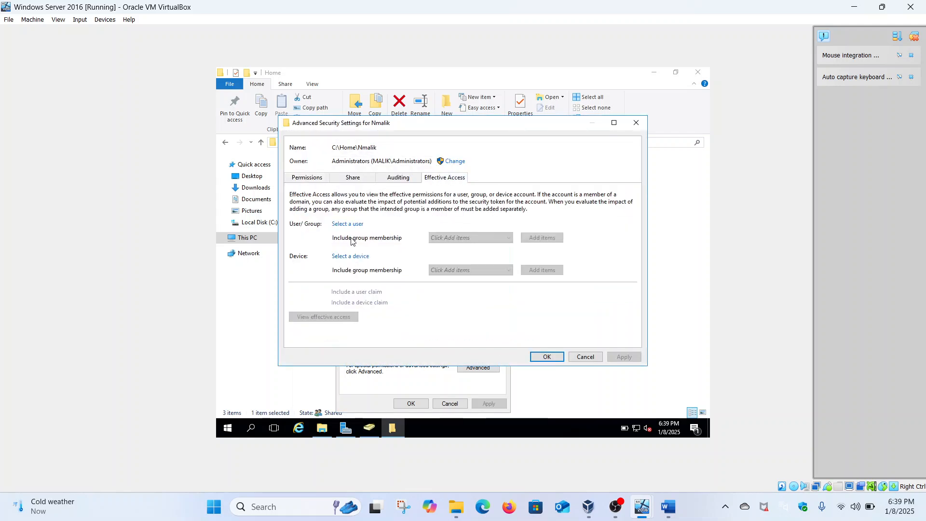
left_click(348, 223)
type("grace")
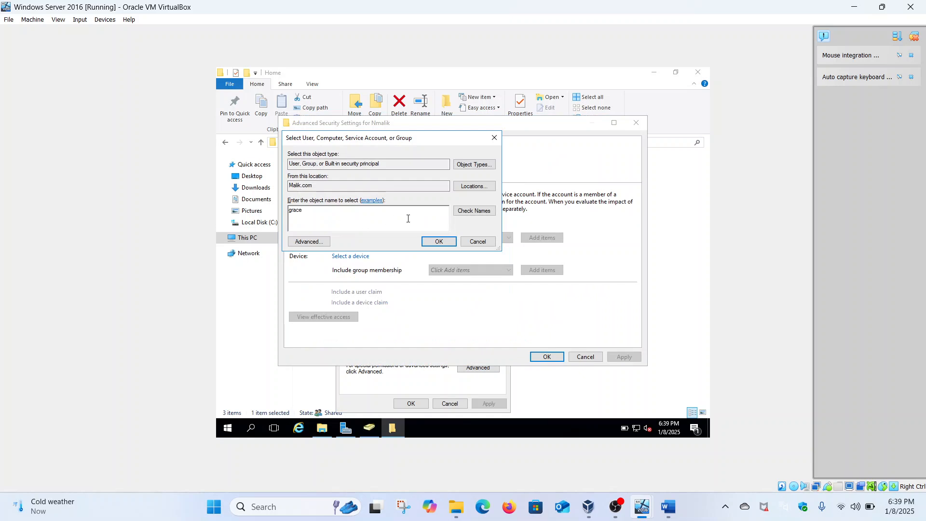
left_click(474, 211)
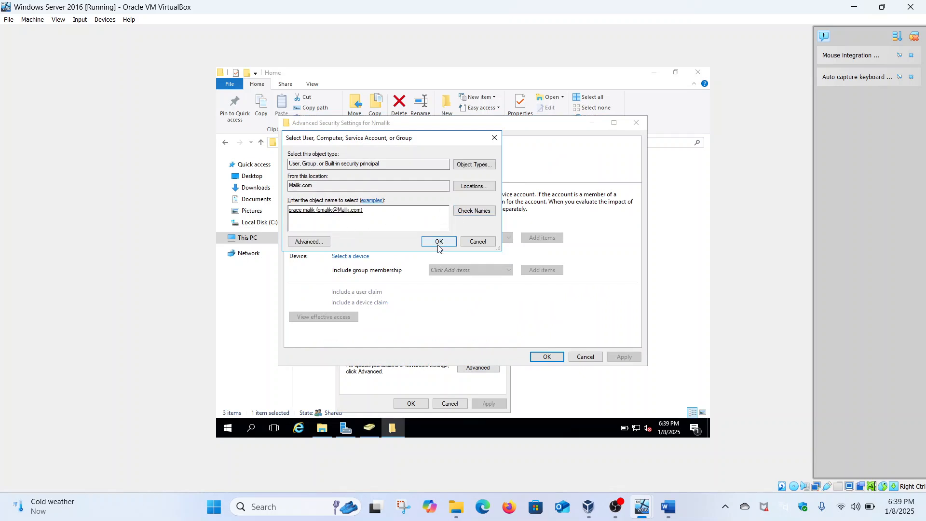
left_click(439, 246)
left_click(338, 317)
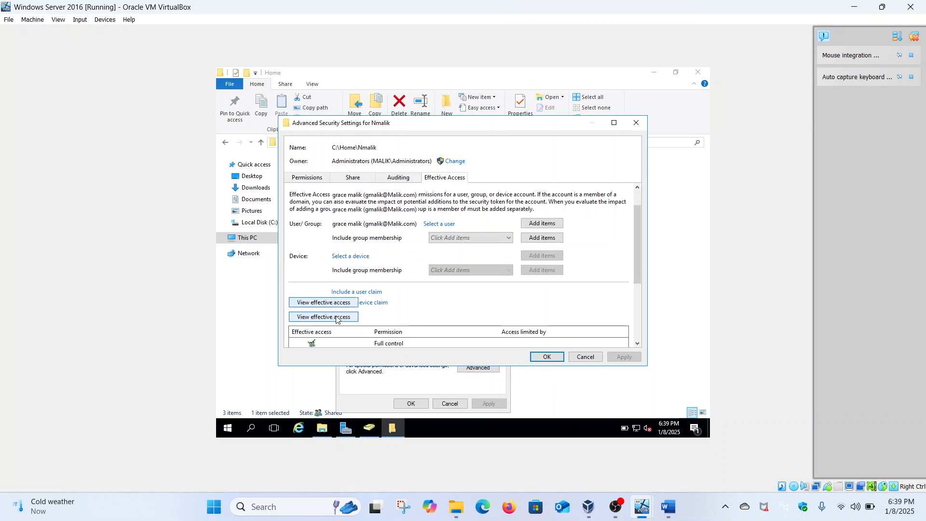
scroll(338, 317, "down", 5)
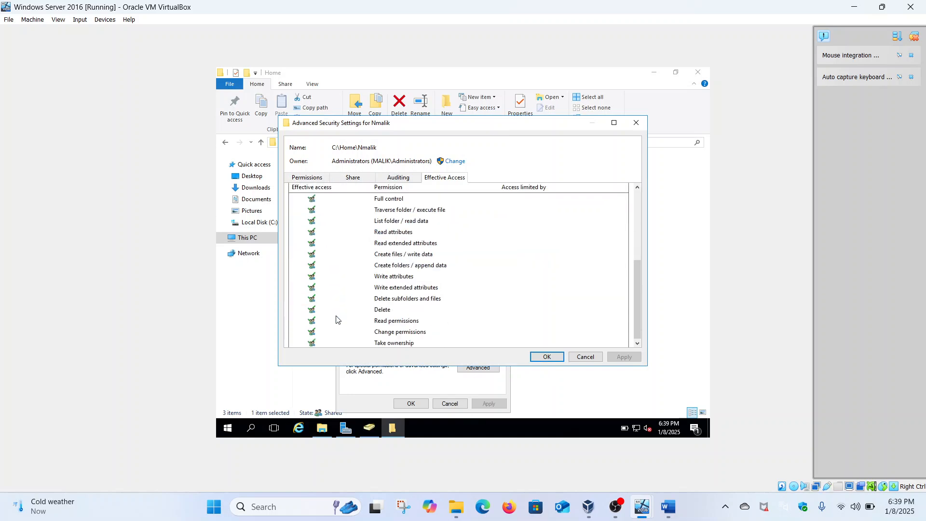
left_click(549, 358)
left_click(401, 404)
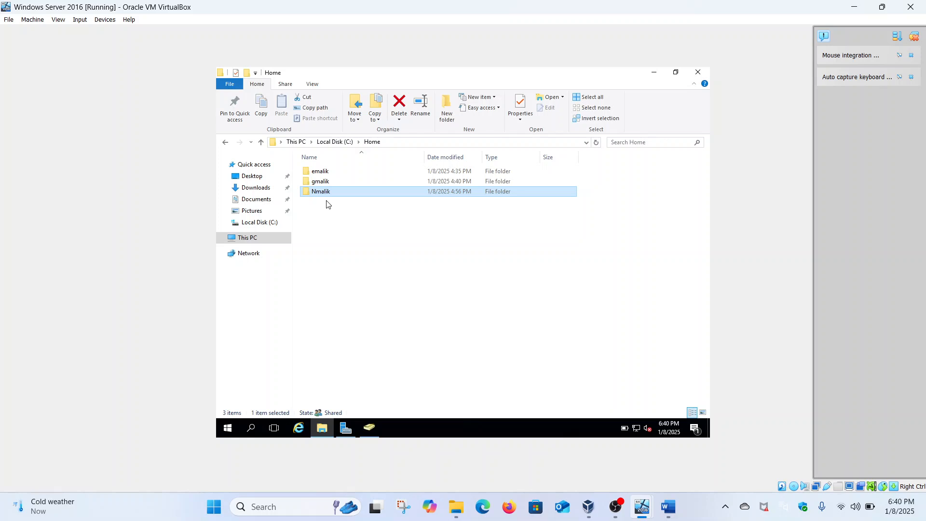
right_click(330, 168)
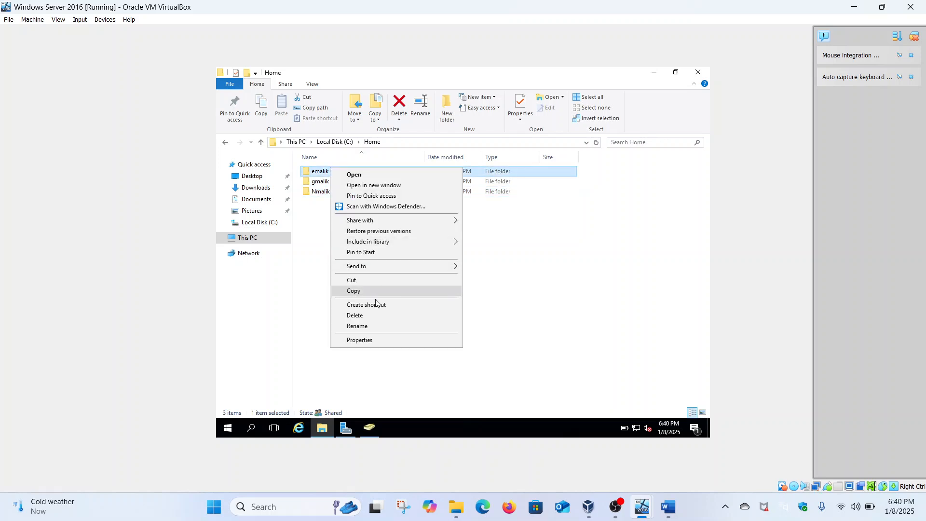
left_click(363, 339)
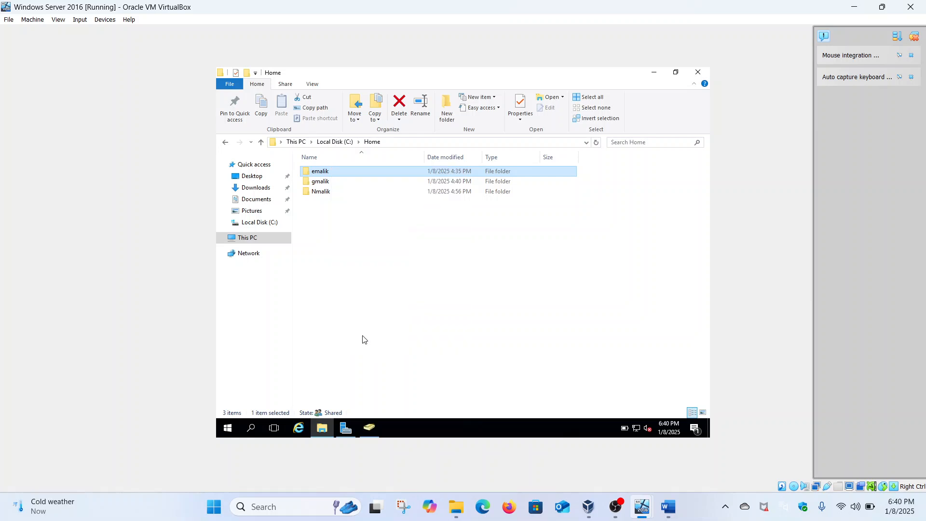
left_click(399, 193)
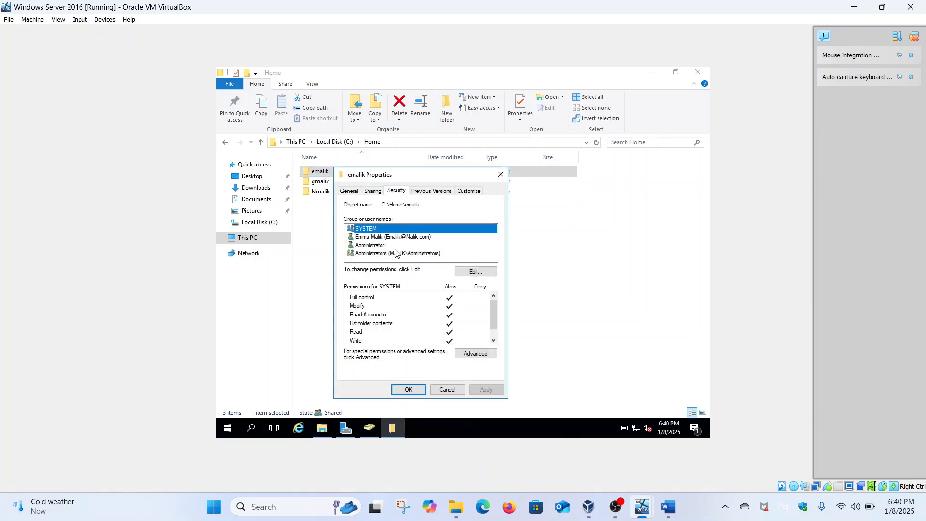
left_click(470, 353)
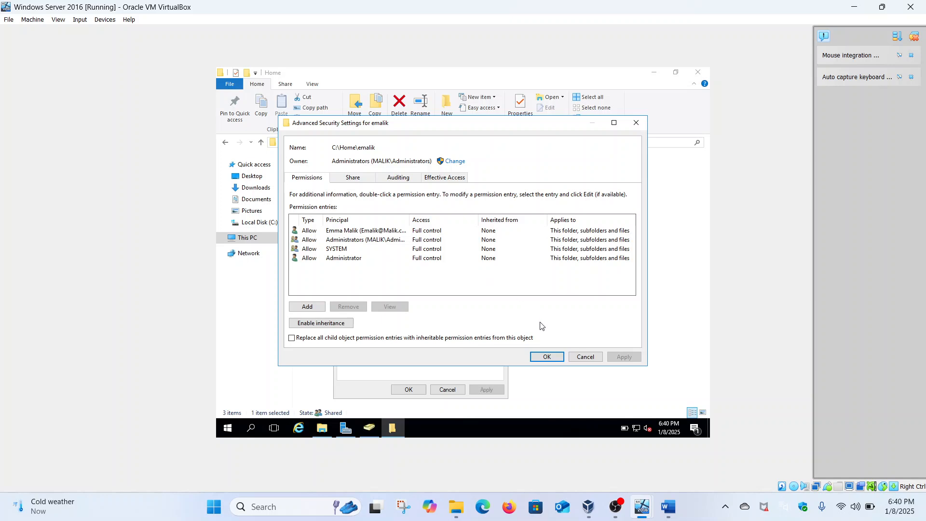
left_click(548, 358)
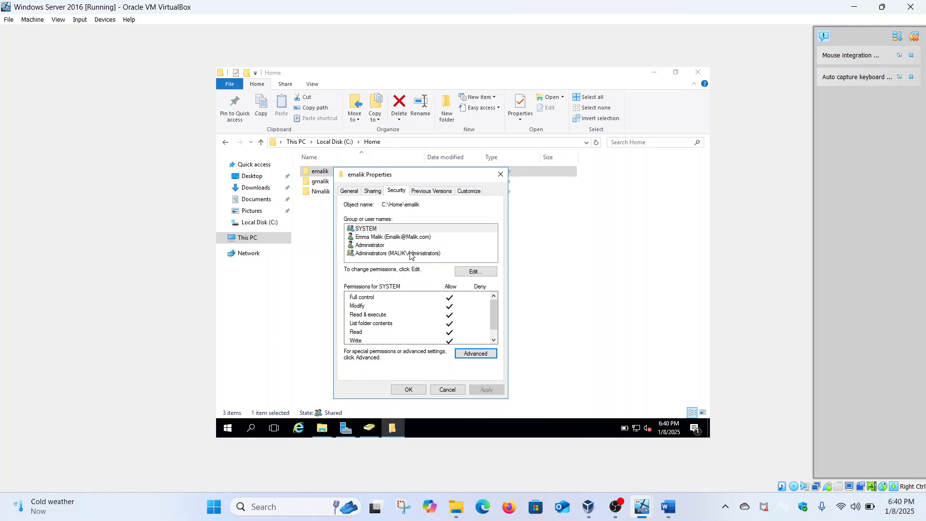
left_click(482, 348)
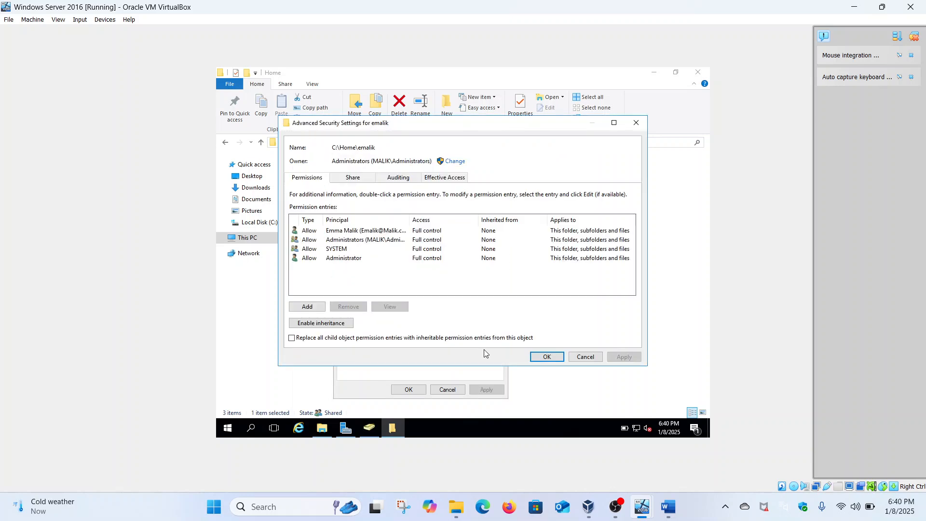
left_click(318, 307)
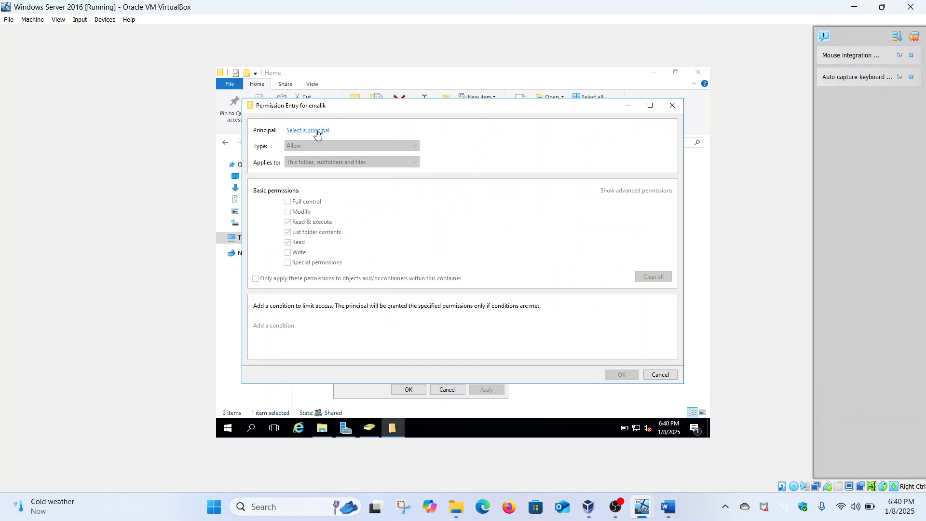
left_click(316, 130)
type("noa")
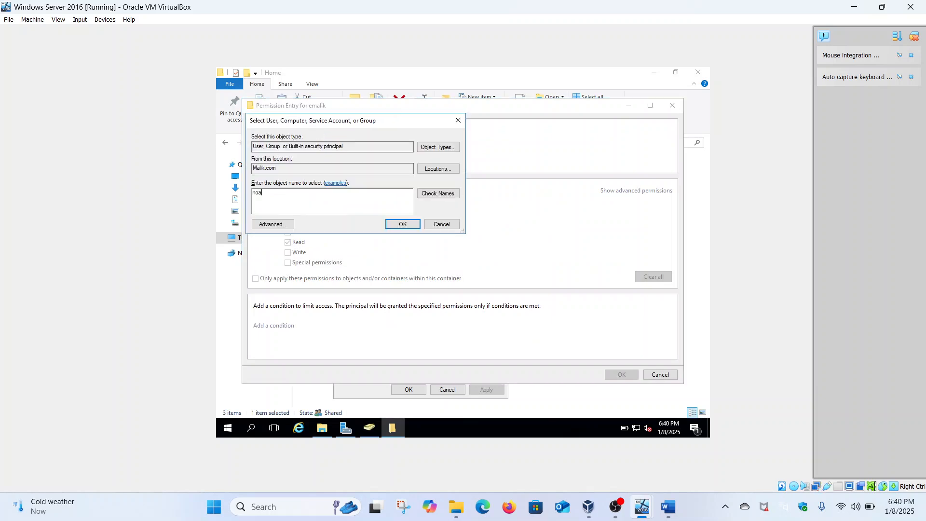
type("h")
left_click(426, 194)
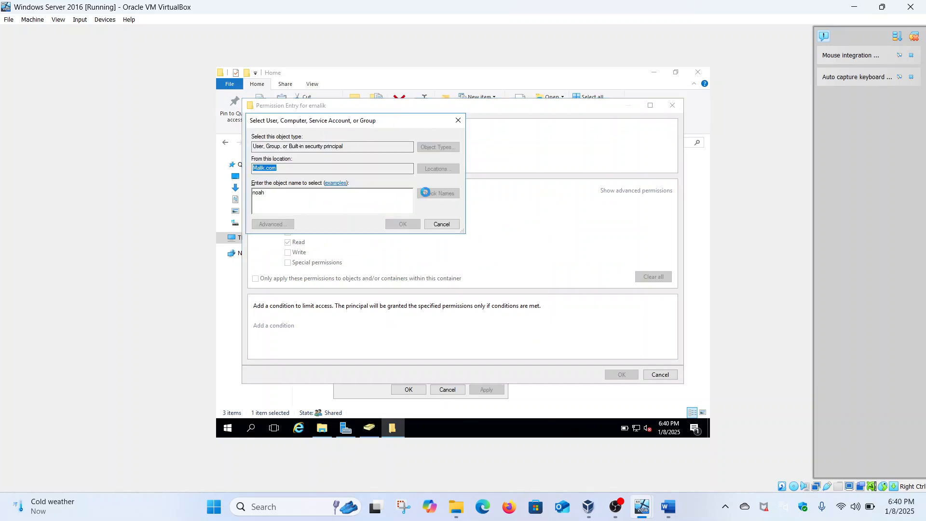
left_click(403, 224)
left_click(315, 202)
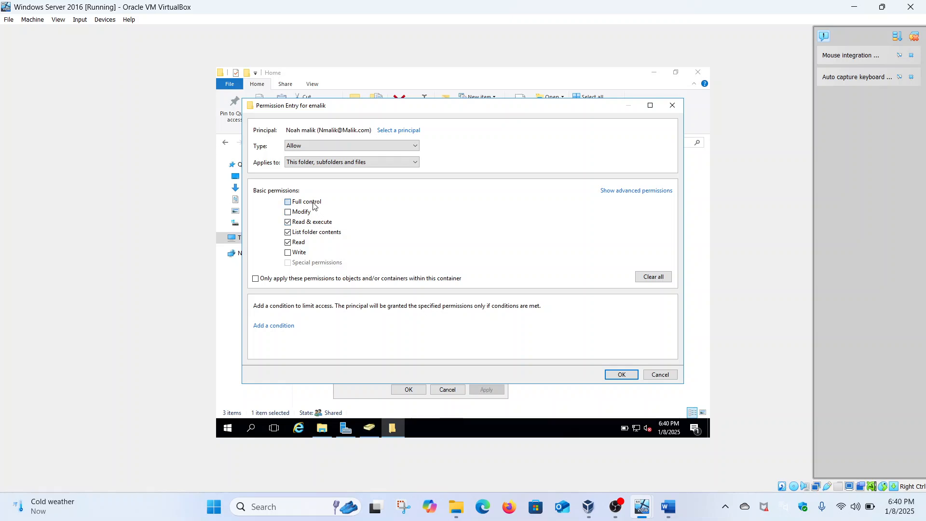
left_click(318, 147)
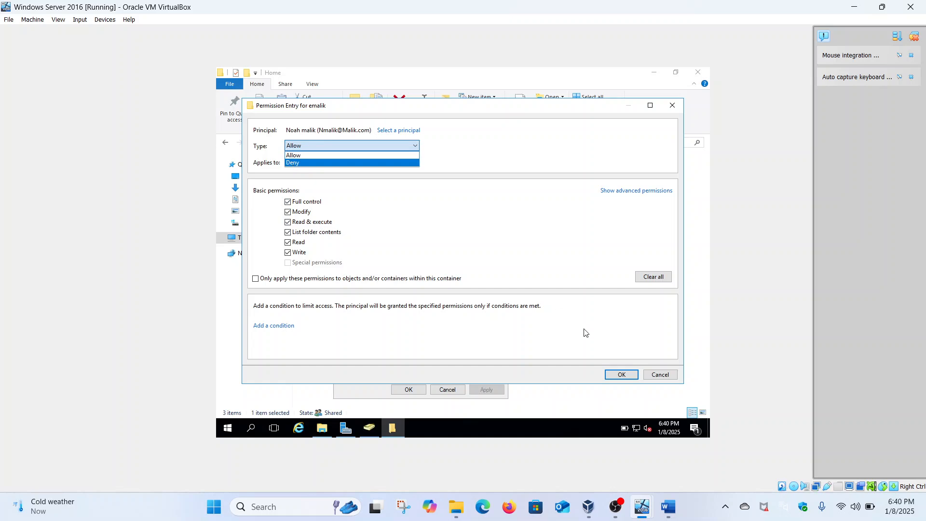
left_click(501, 240)
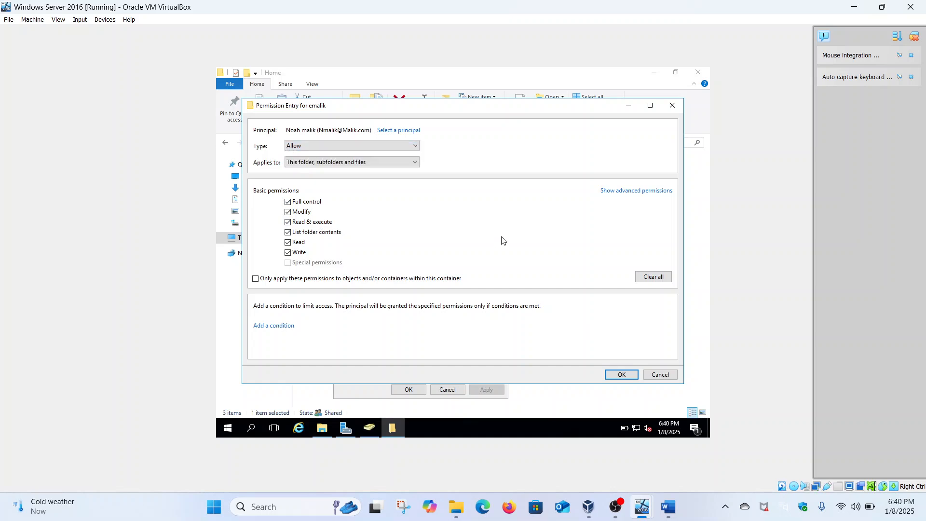
Step: Discard the permission entry and close Advanced Security Settings and the folder's Properties
left_click(673, 105)
left_click(636, 123)
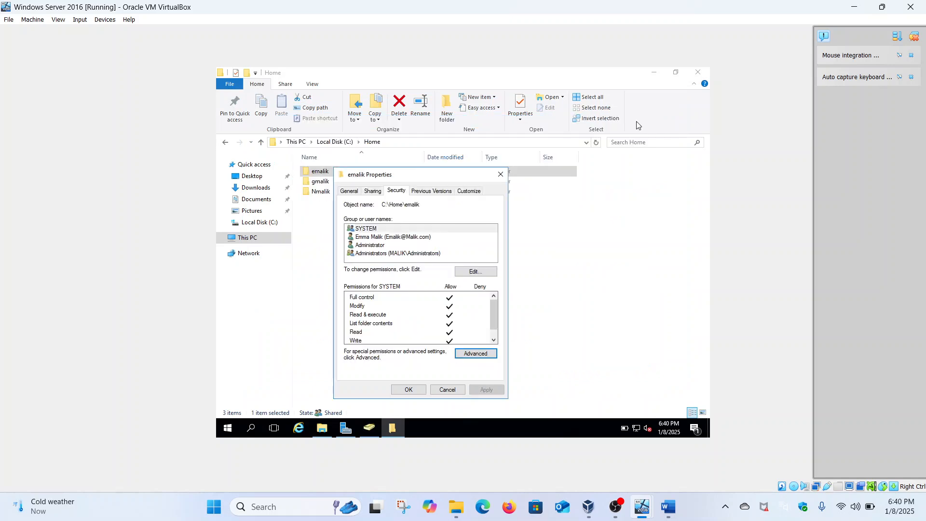
left_click(501, 175)
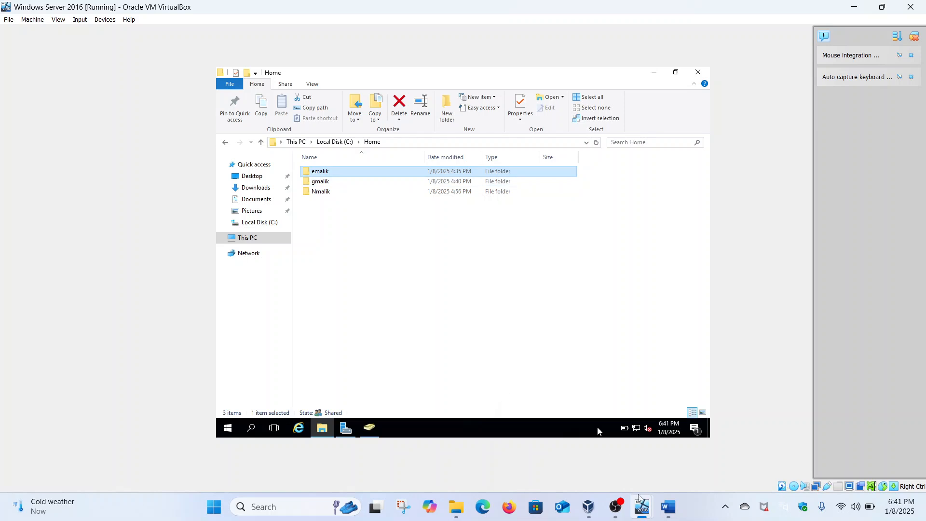
Step: Highlight the 'Confirm login' bullet in Word, then open the account options in Windows 1101's Start menu
left_click(665, 507)
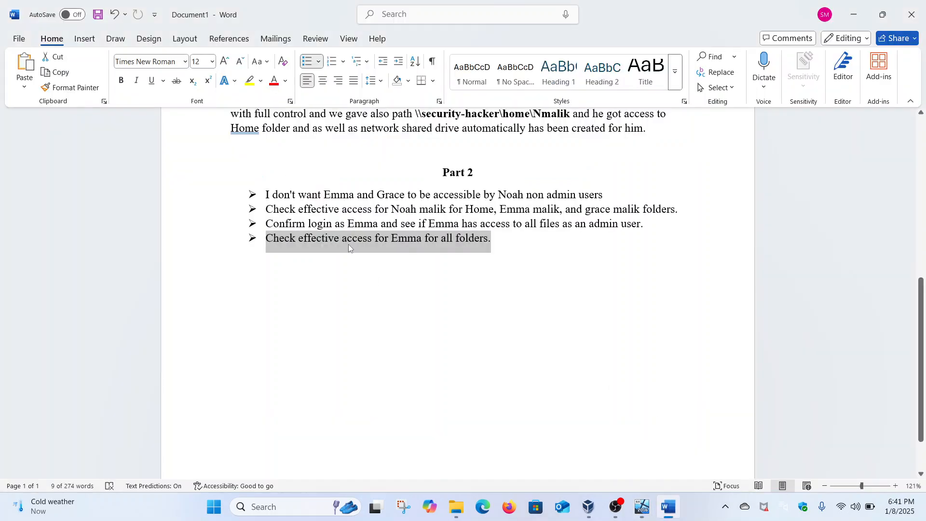
left_click_drag(266, 223, 697, 212)
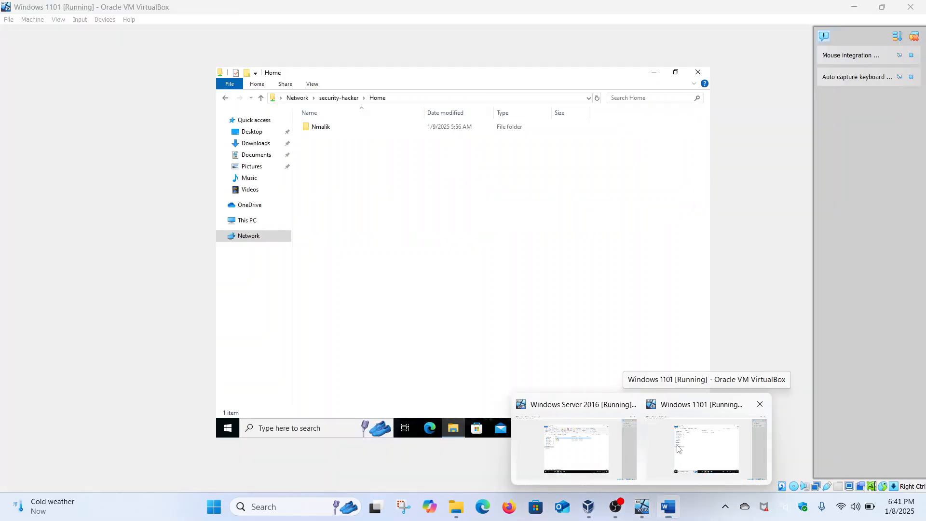
left_click(695, 449)
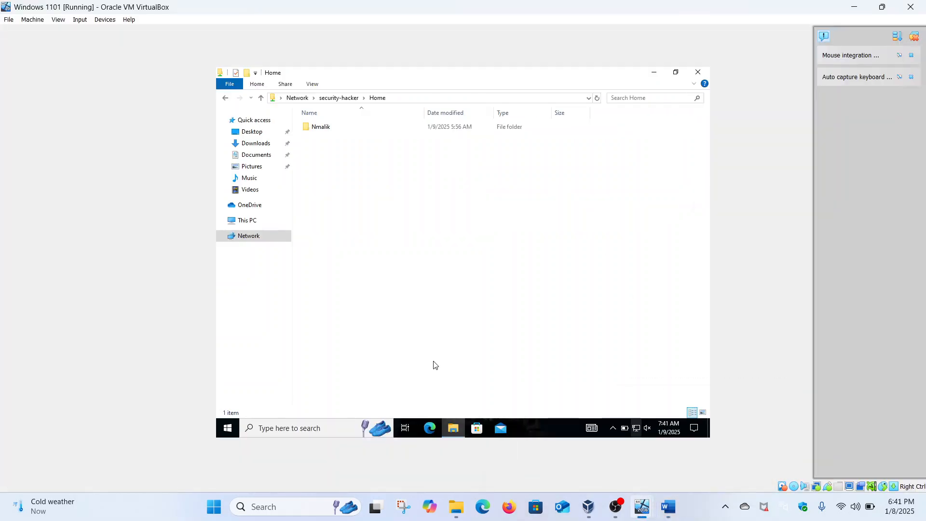
left_click(228, 428)
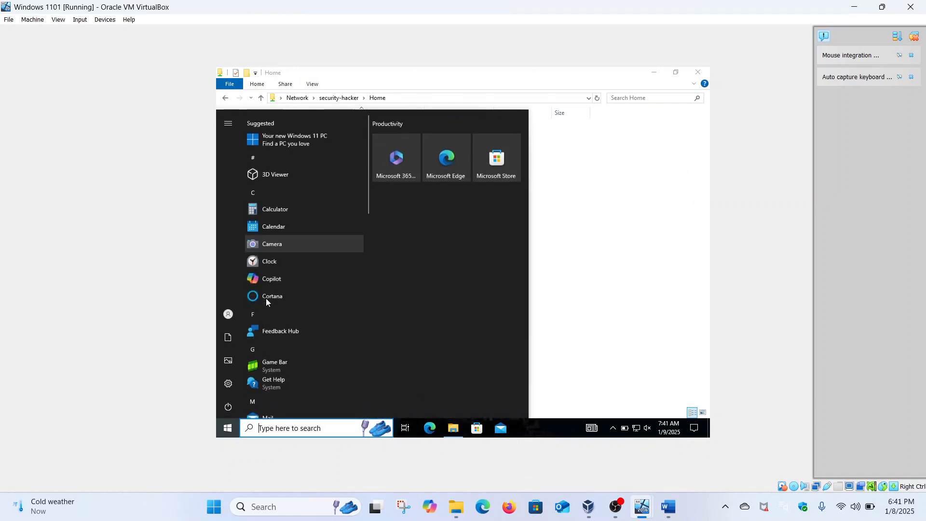
left_click(229, 312)
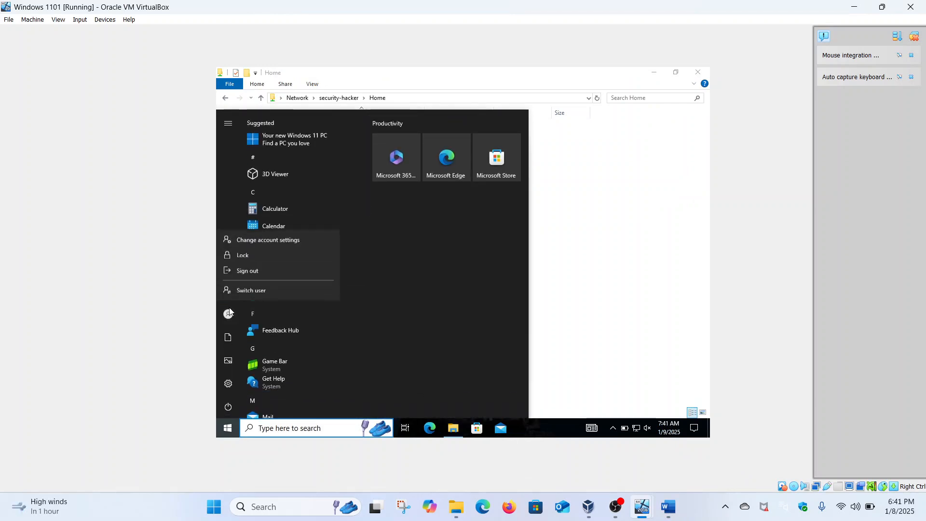
Step: Sign out of Windows 1101 and sign in via Other user with the admin account and its password
left_click(255, 271)
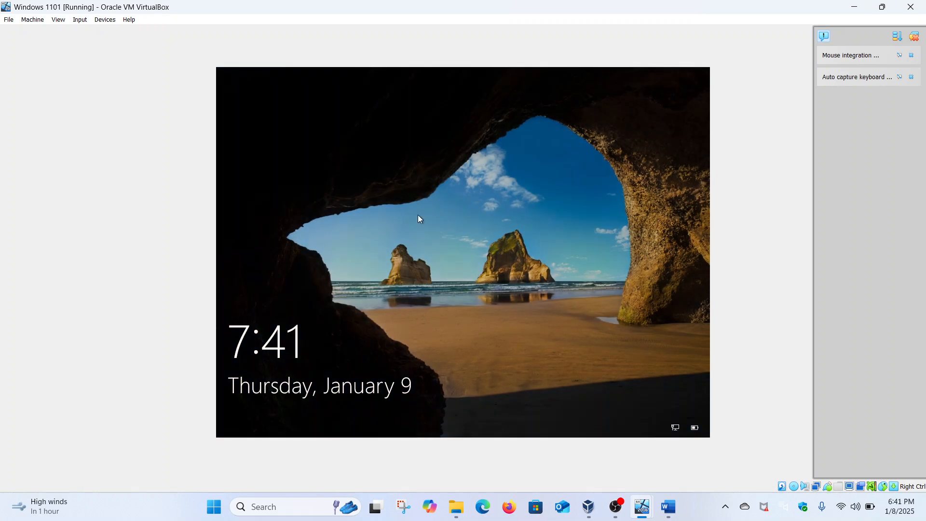
left_click(418, 216)
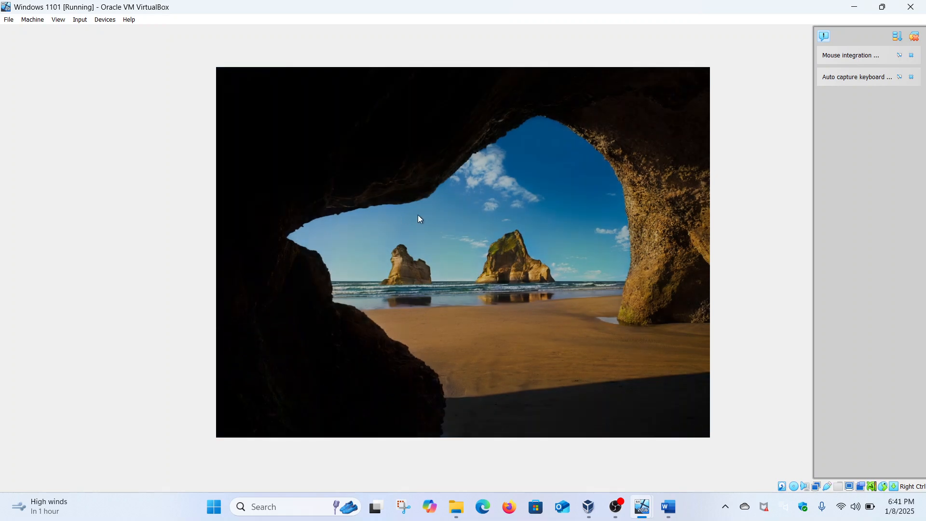
left_click(278, 413)
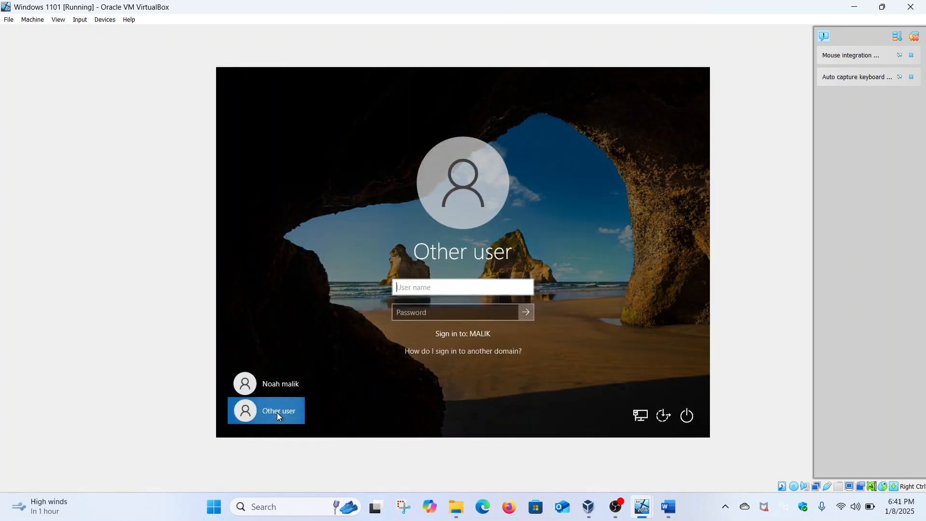
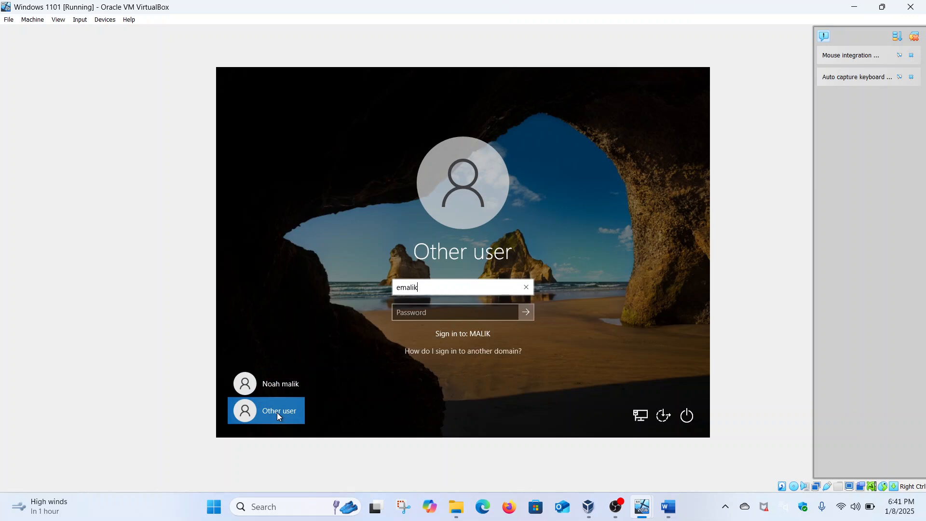
left_click(408, 314)
type("**********")
key("Return")
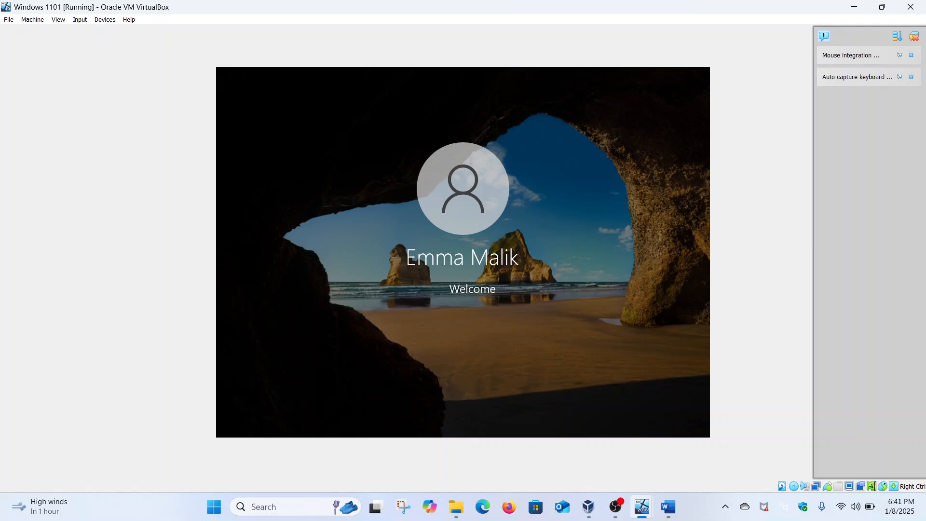
Step: On the Server 2016 VM, open Active Directory Users and Computers and confirm the admin user's Administrators membership
mouse_move(641, 506)
left_click(615, 478)
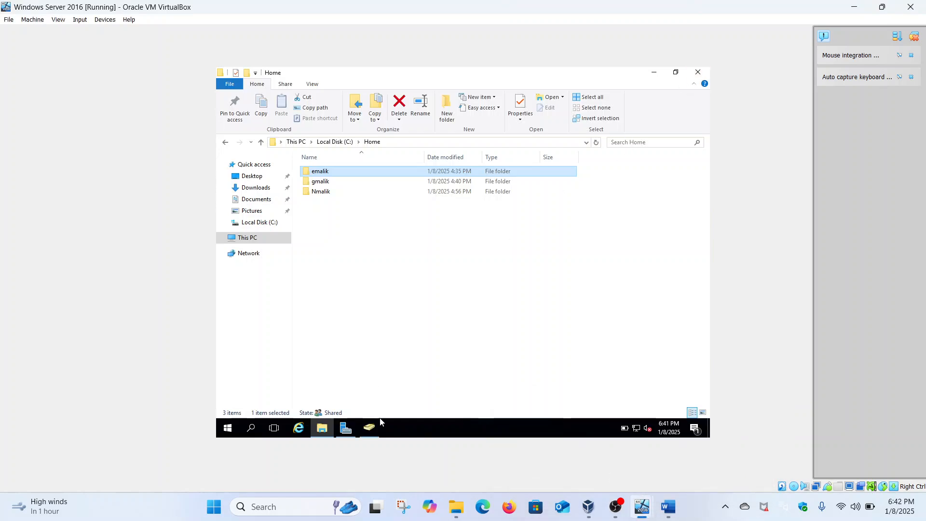
left_click(371, 429)
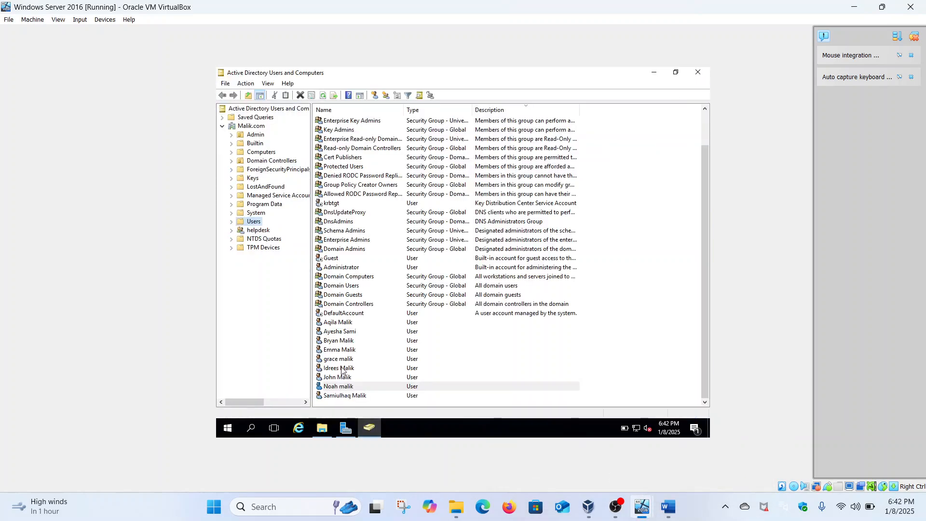
left_click(341, 350)
right_click(340, 350)
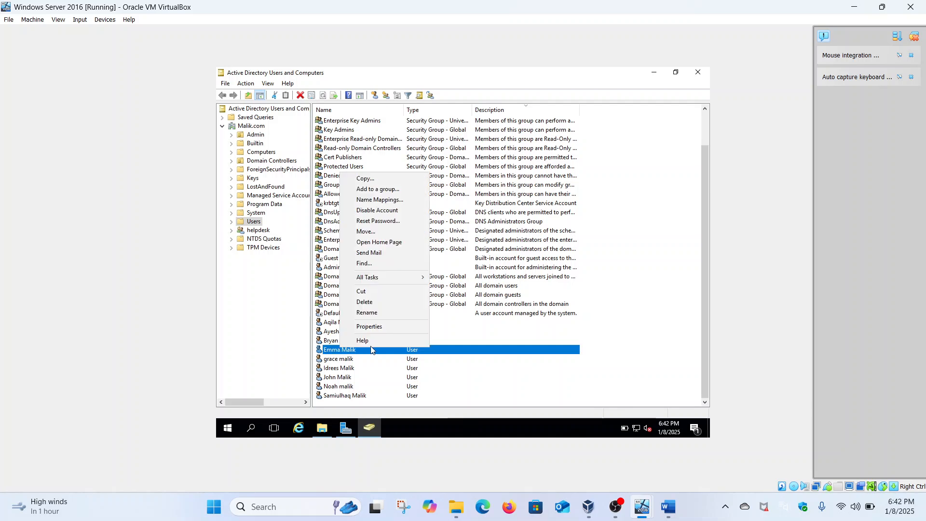
left_click(371, 327)
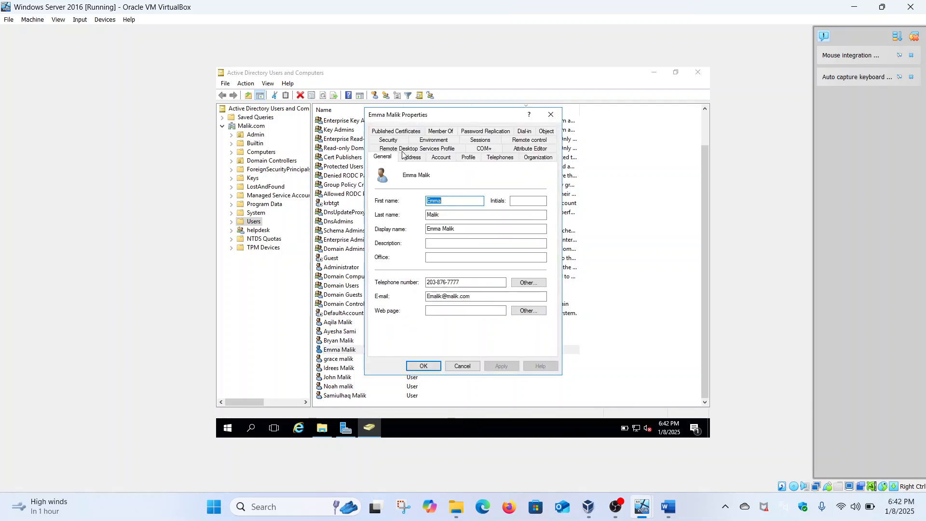
left_click(435, 136)
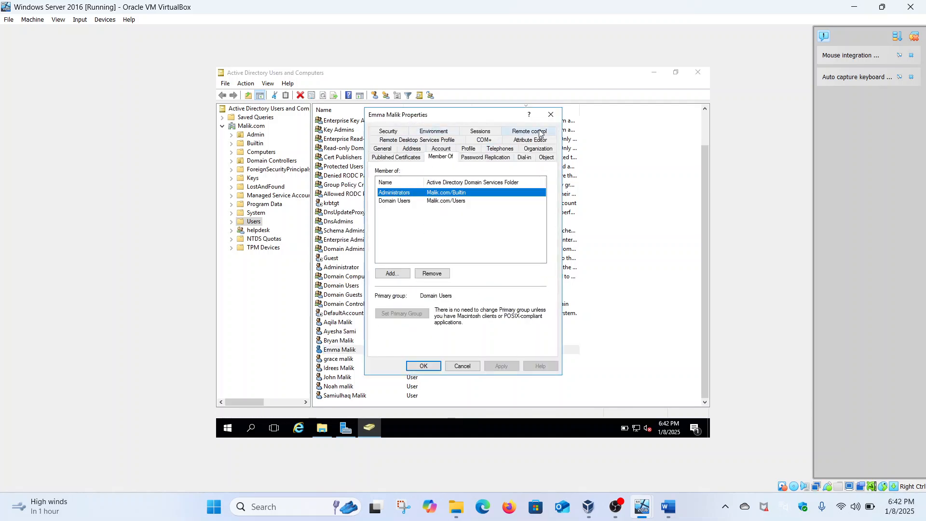
left_click(551, 115)
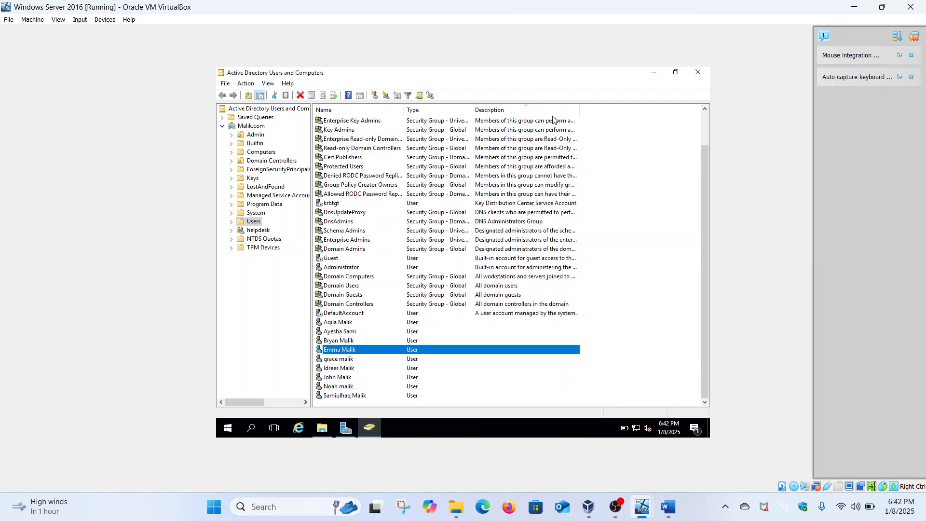
Step: Confirm the standard user belongs only to Domain Users in its Member Of tab
left_click(342, 388)
right_click(342, 388)
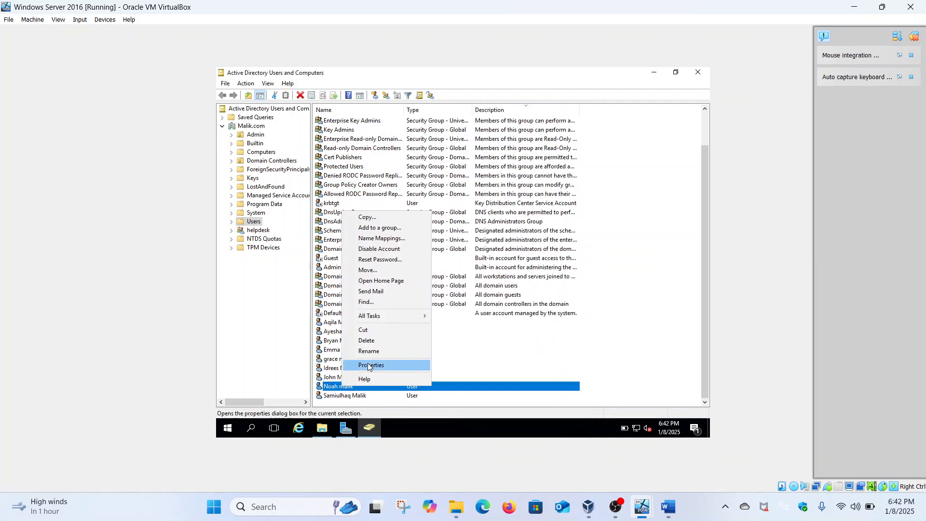
left_click(369, 366)
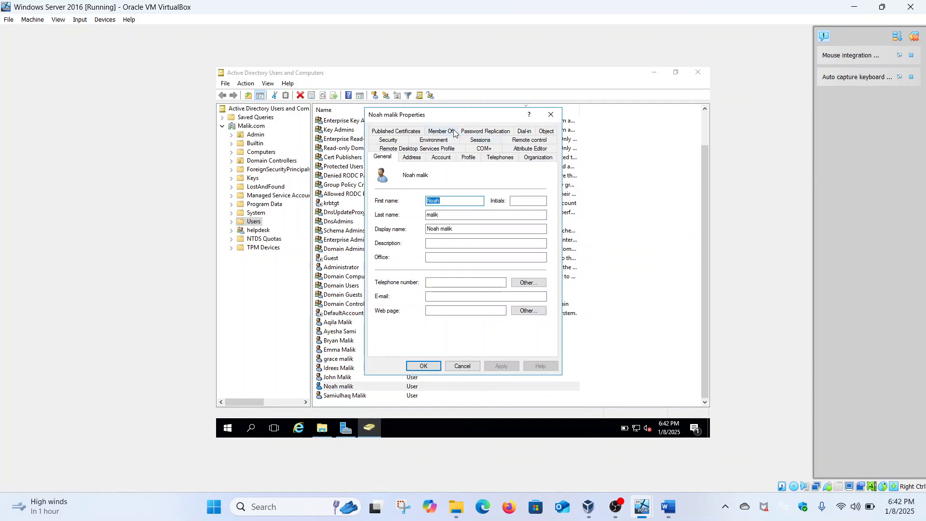
left_click(446, 131)
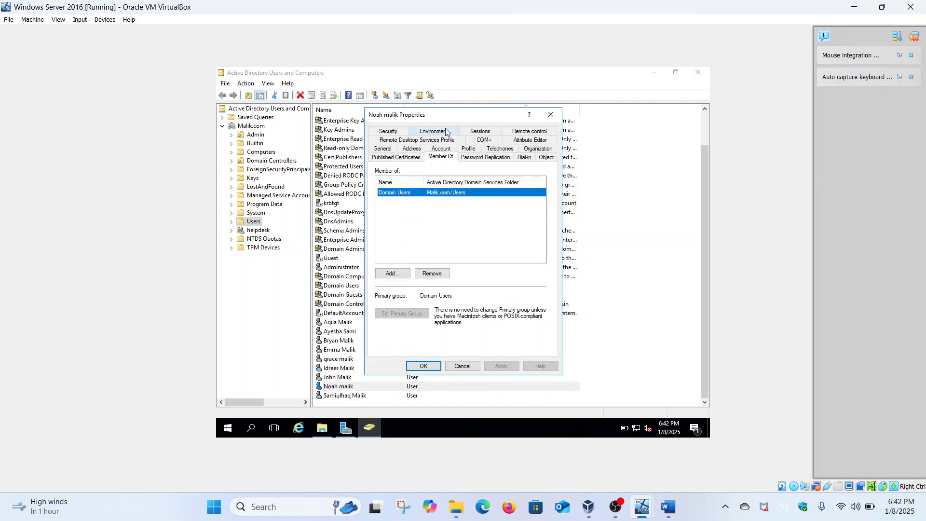
left_click(551, 114)
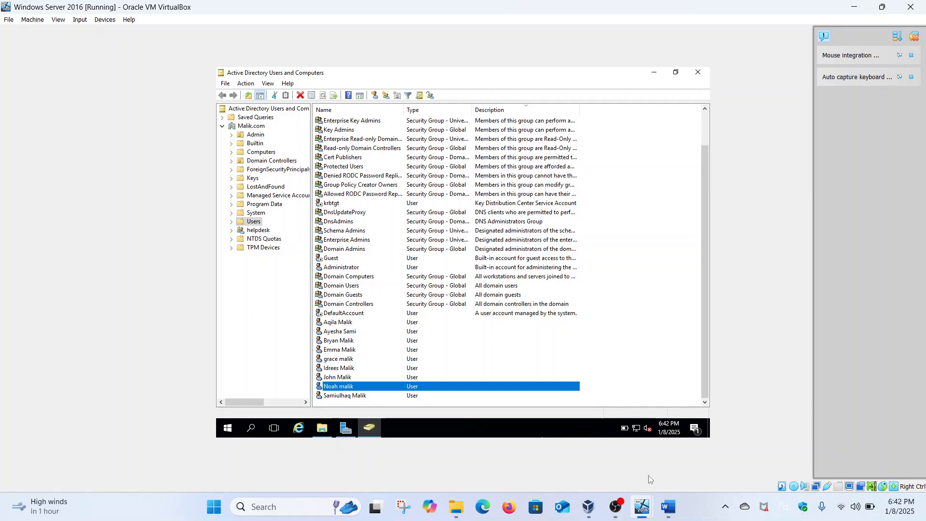
Step: In the Windows 1101 VM, open File Explorer maximized and return to Quick access
mouse_move(643, 504)
left_click(678, 447)
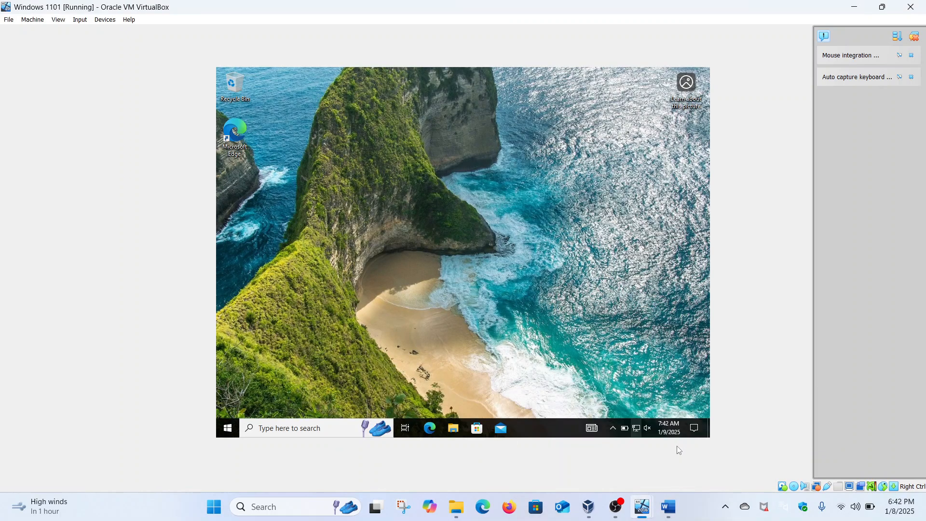
left_click(456, 429)
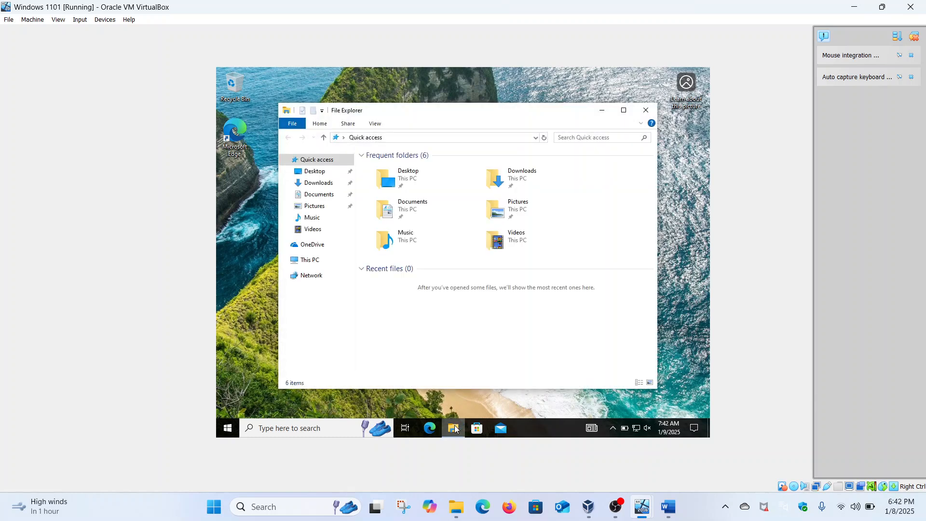
left_click(624, 110)
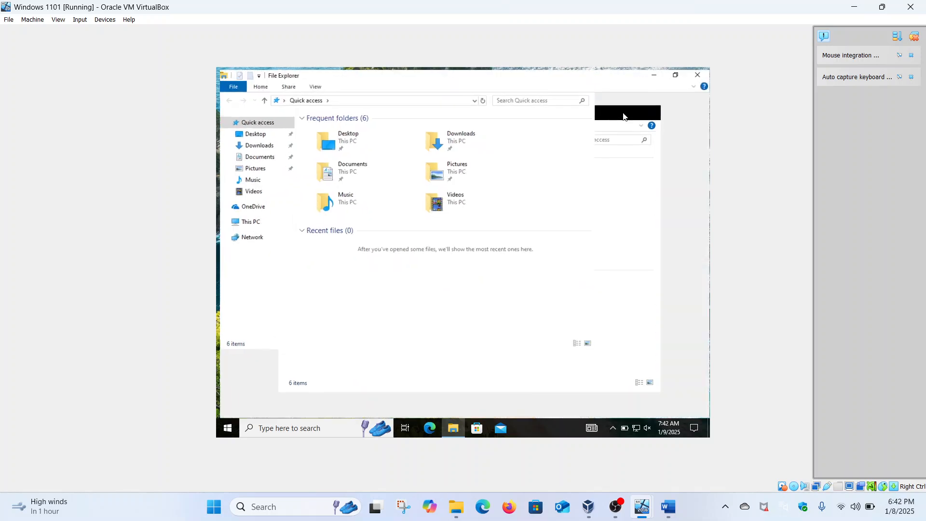
left_click(247, 224)
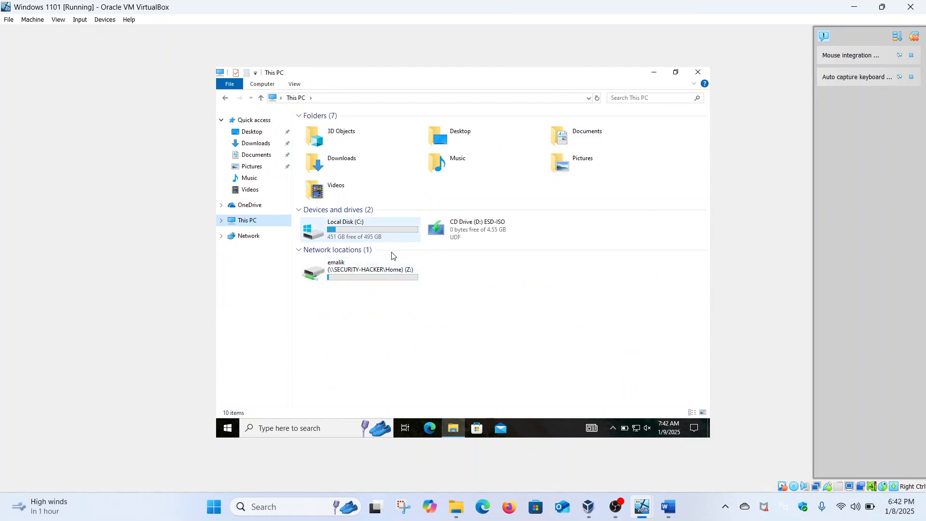
left_click(250, 121)
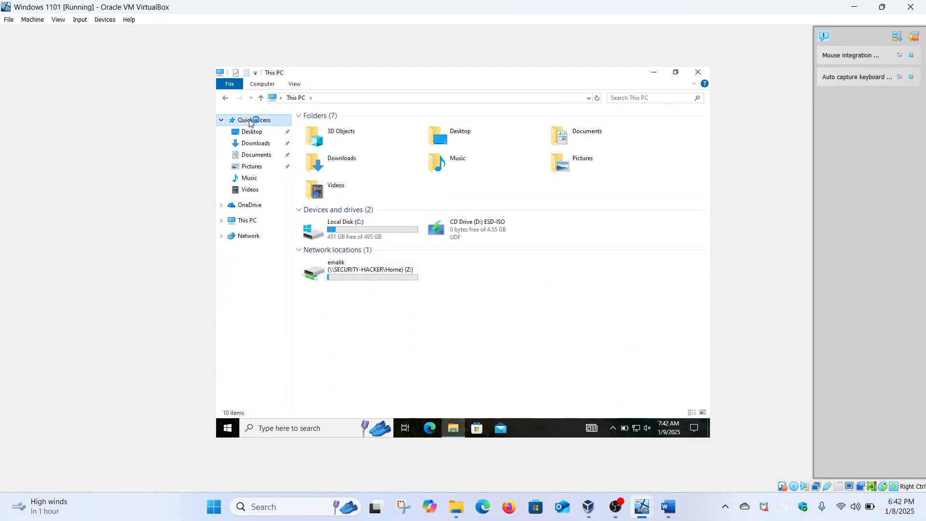
Step: Go to \\security-hacker and open its Home share, showing all three user folders
left_click(330, 97)
type("\\\\sec")
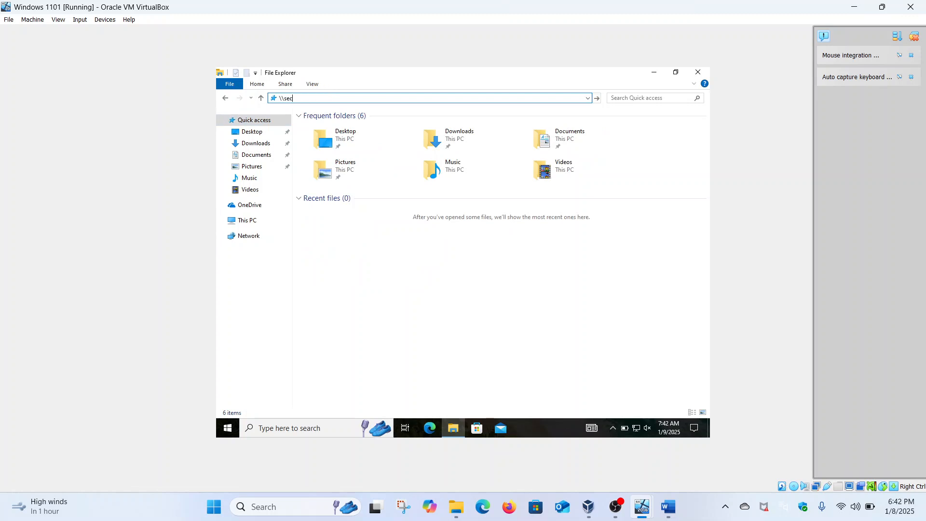
type("urity-hacker")
key("Return")
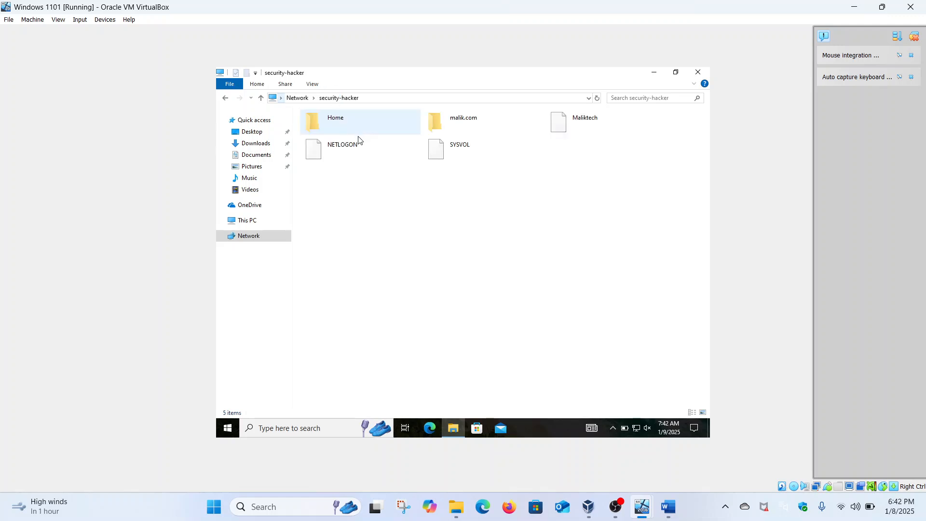
left_click(363, 125)
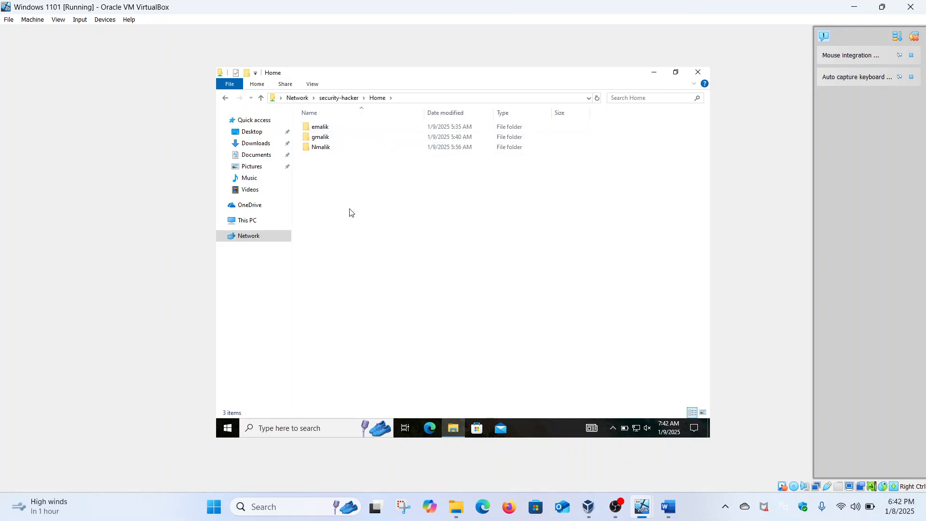
left_click(228, 427)
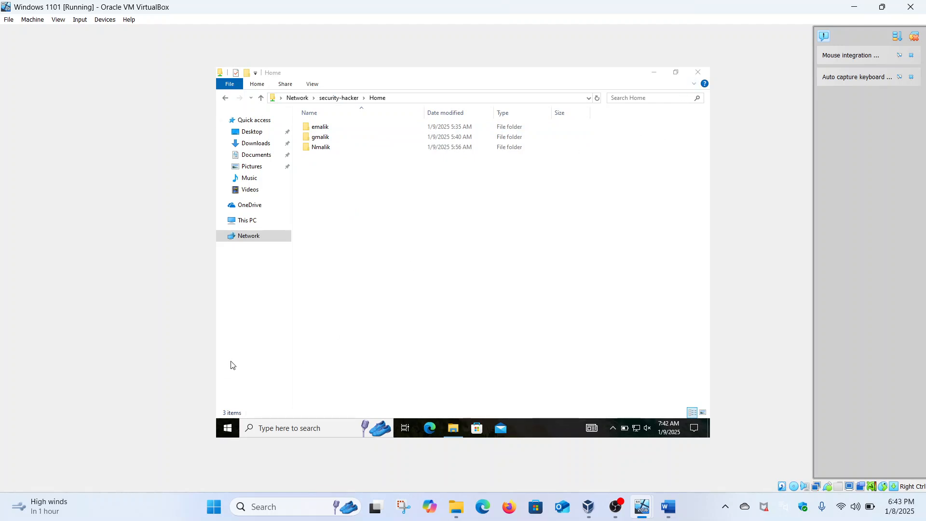
Step: Sign the admin account out of the Windows 1101 guest, despite open apps
mouse_move(230, 321)
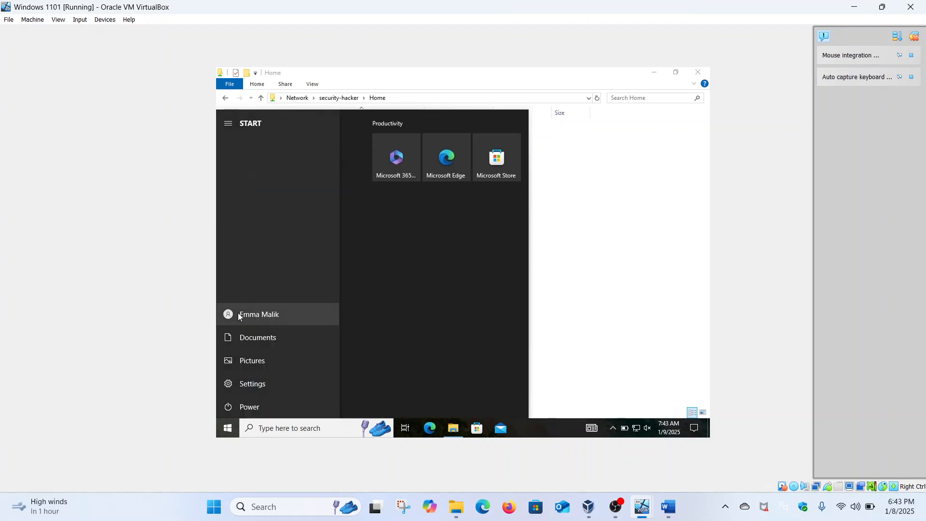
left_click(240, 314)
left_click(273, 275)
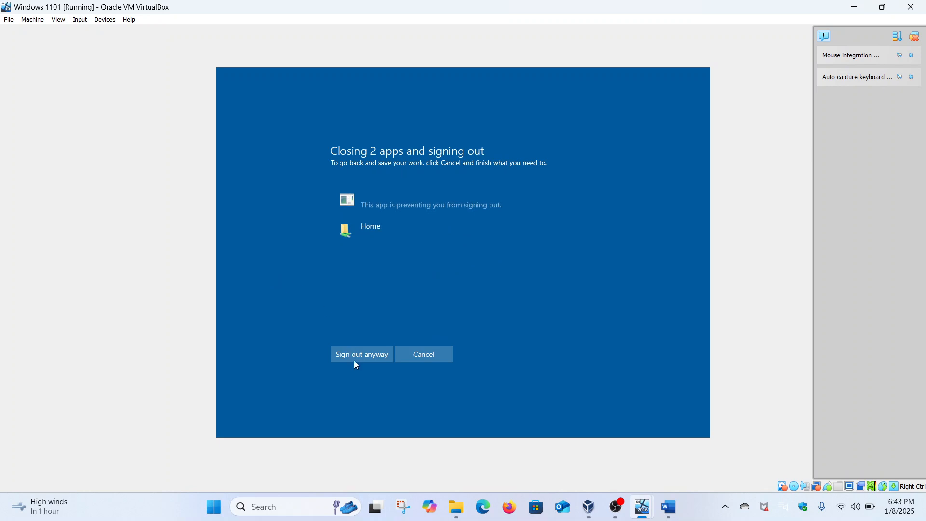
left_click(356, 362)
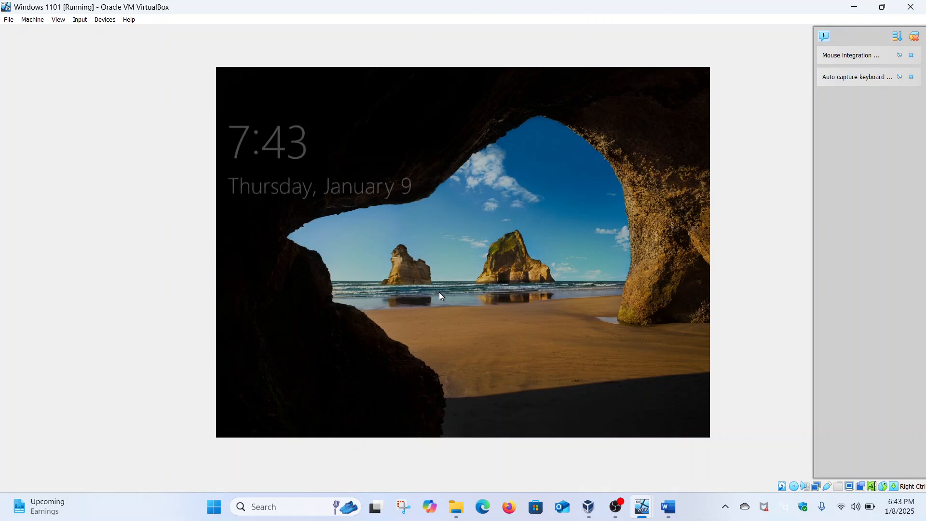
Step: Sign in via Other user with the standard domain user's name and password
left_click(439, 292)
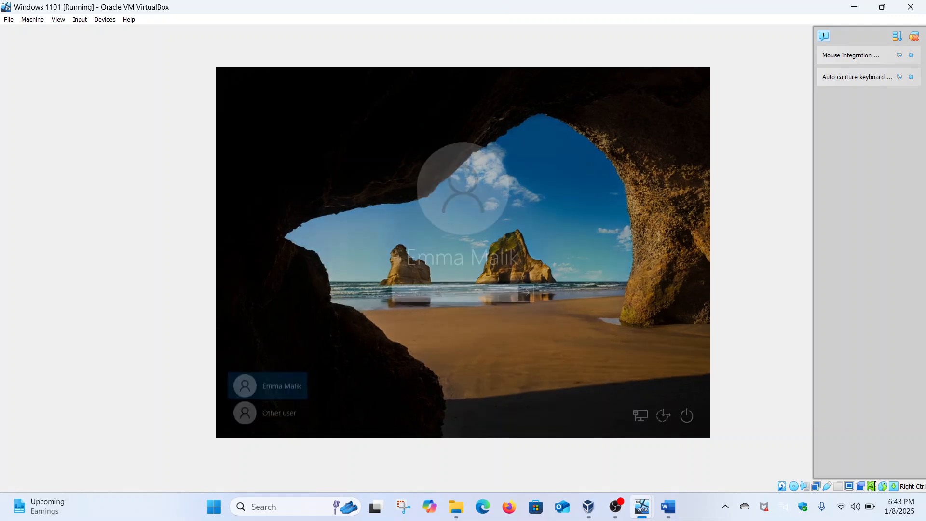
left_click(279, 410)
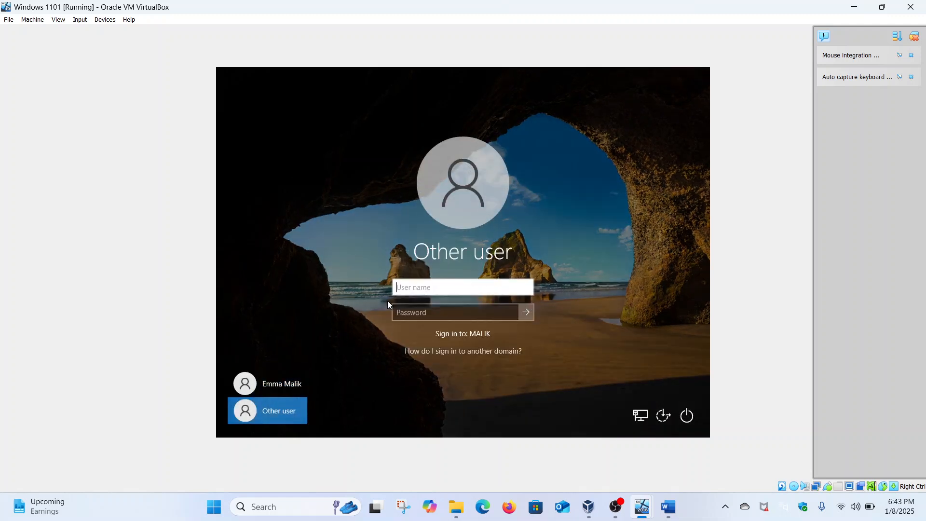
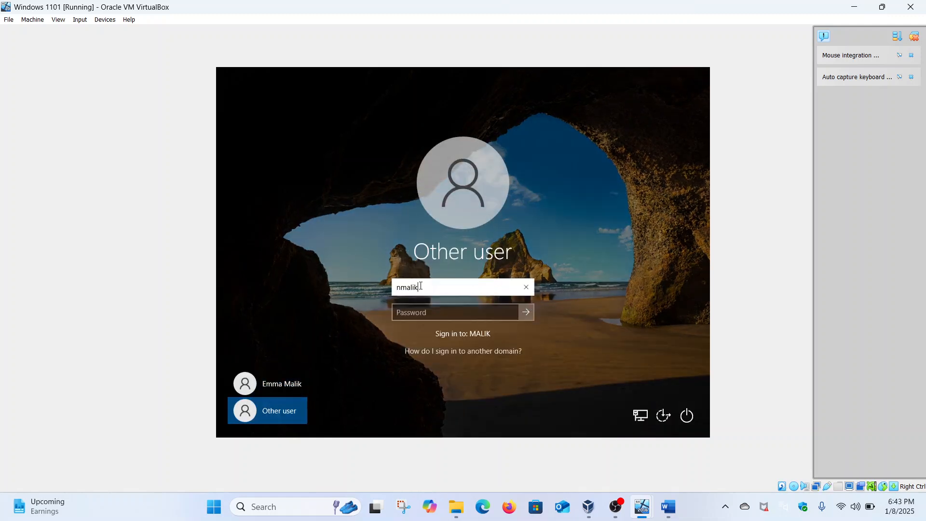
left_click(423, 308)
type("••••••")
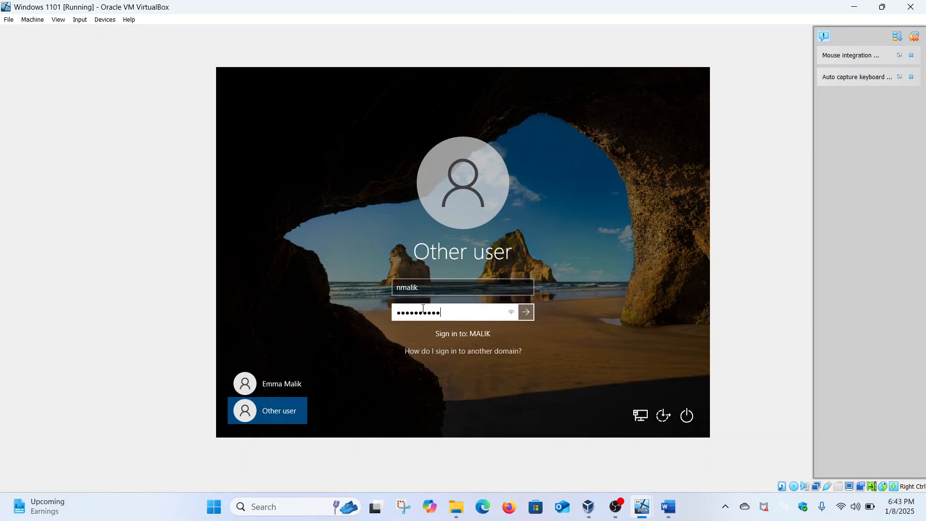
key("Return")
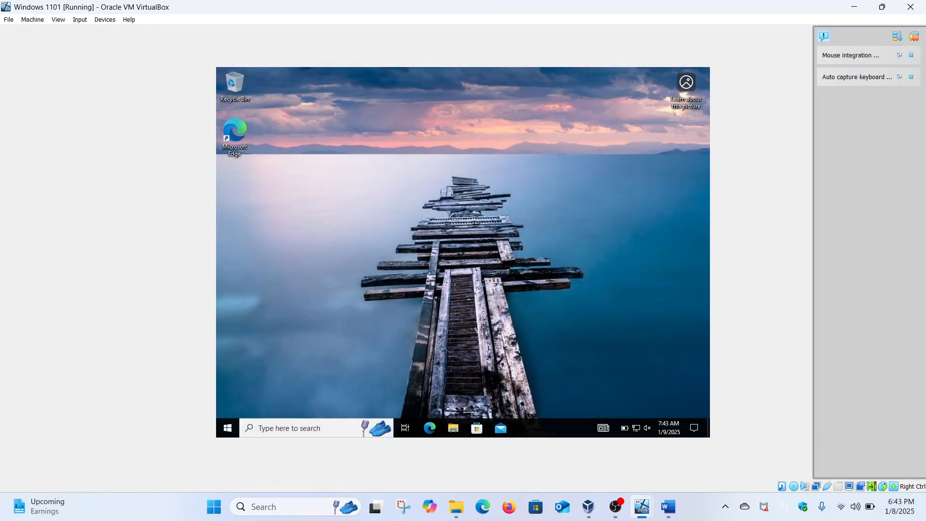
Step: As the standard user, open File Explorer and browse to the \\security-hacker server's shares
left_click(453, 429)
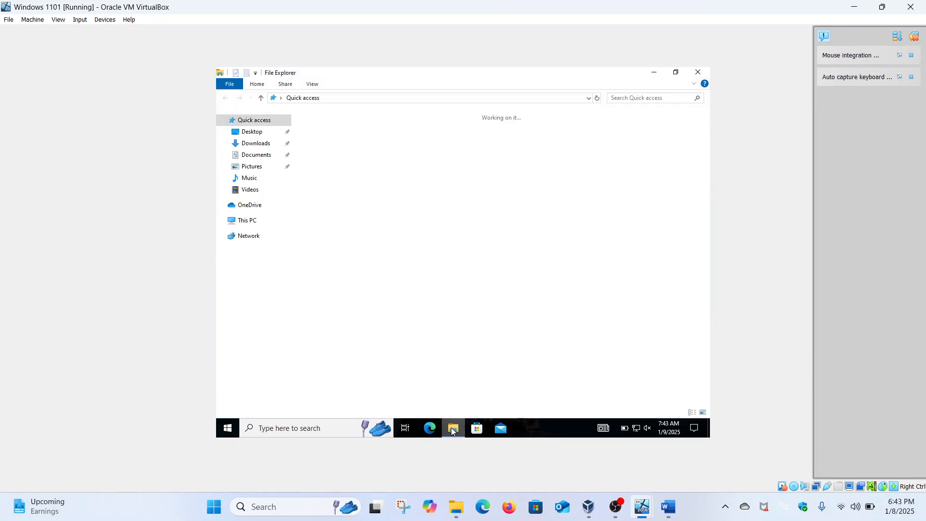
left_click(253, 223)
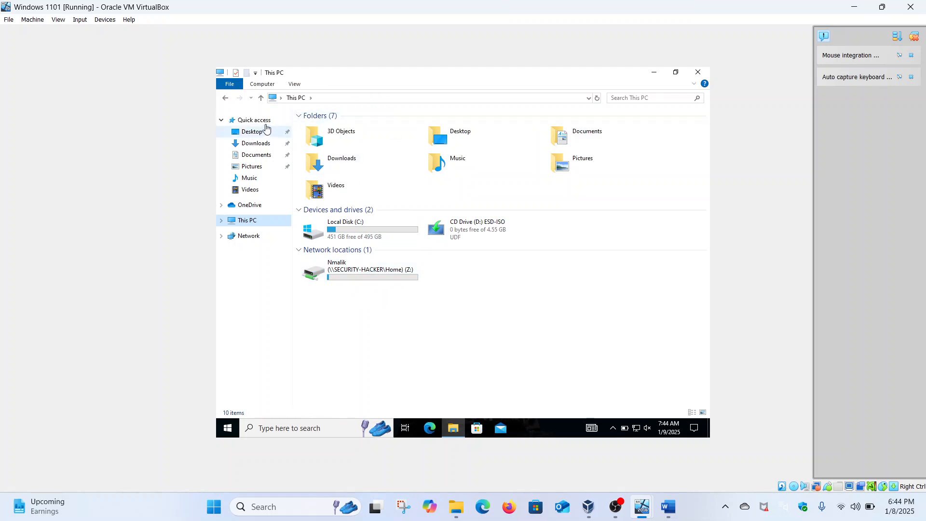
left_click(264, 123)
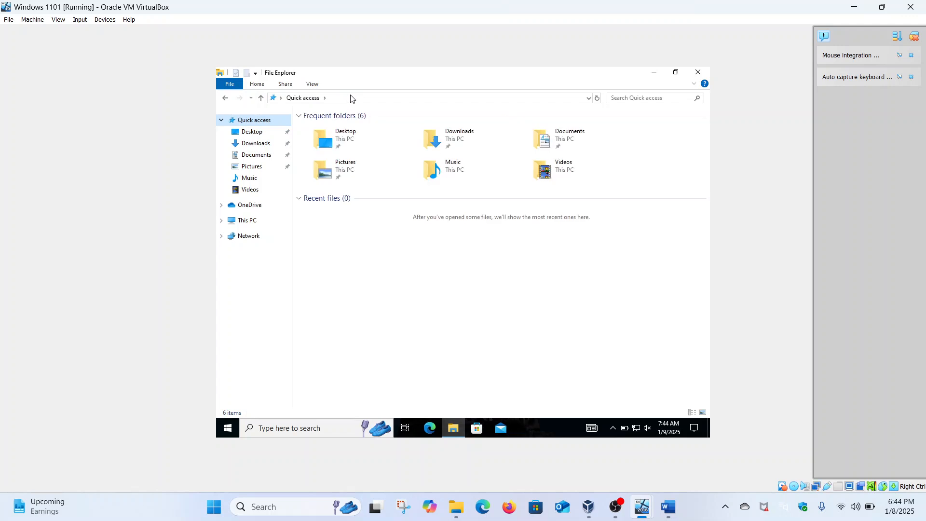
left_click(350, 98)
type("\\\\")
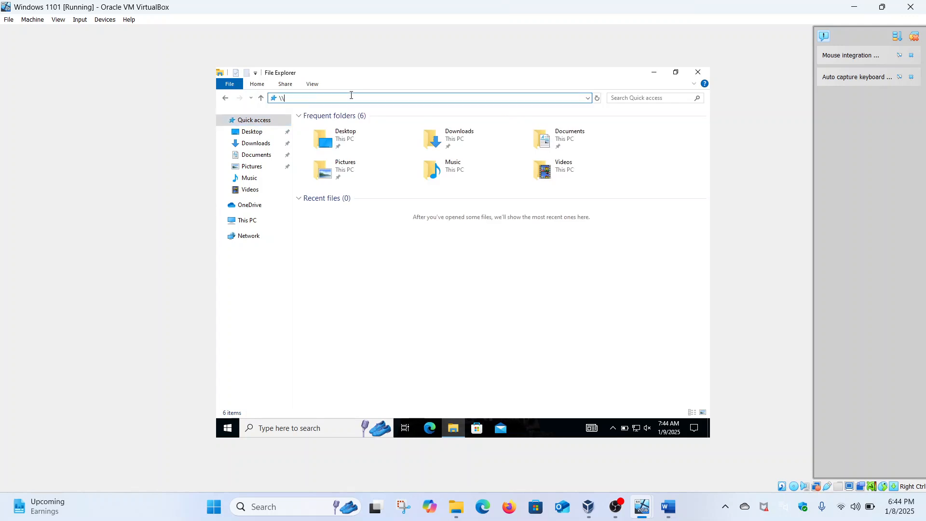
type("security-hacker")
key("Return")
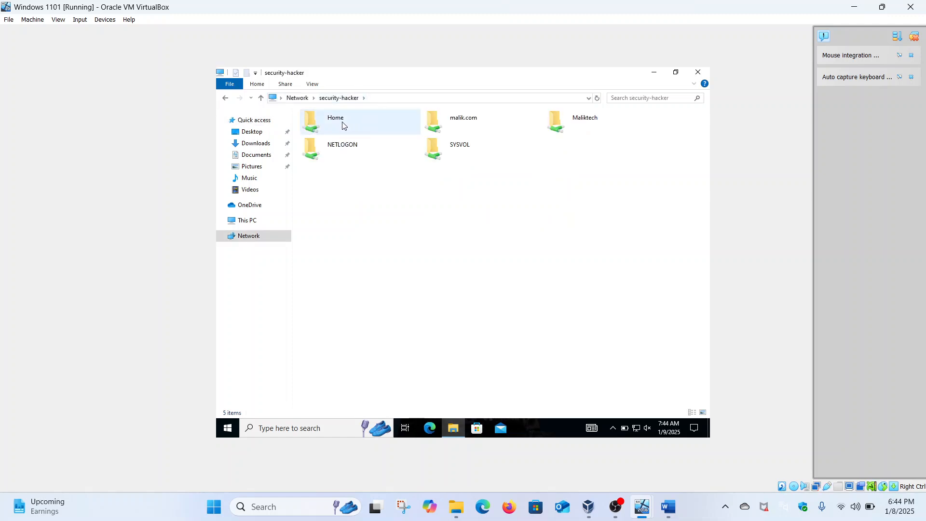
Step: Open the Home share and the user's own empty folder, go back, then bring OBS forward
double_click(343, 126)
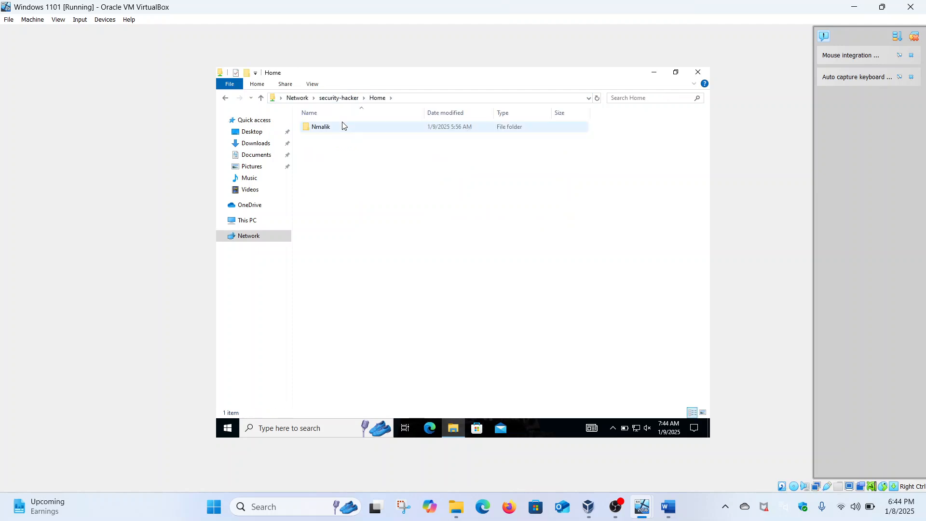
double_click(337, 127)
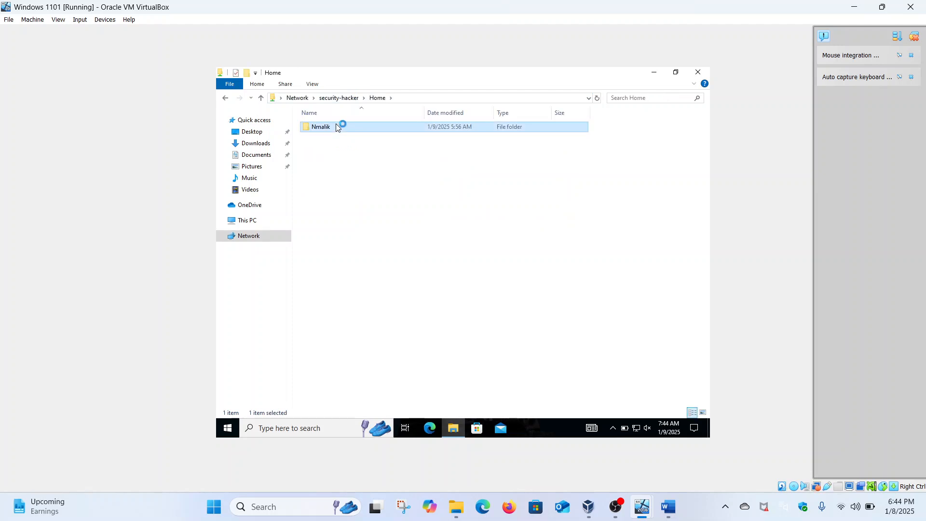
left_click(224, 98)
left_click(617, 509)
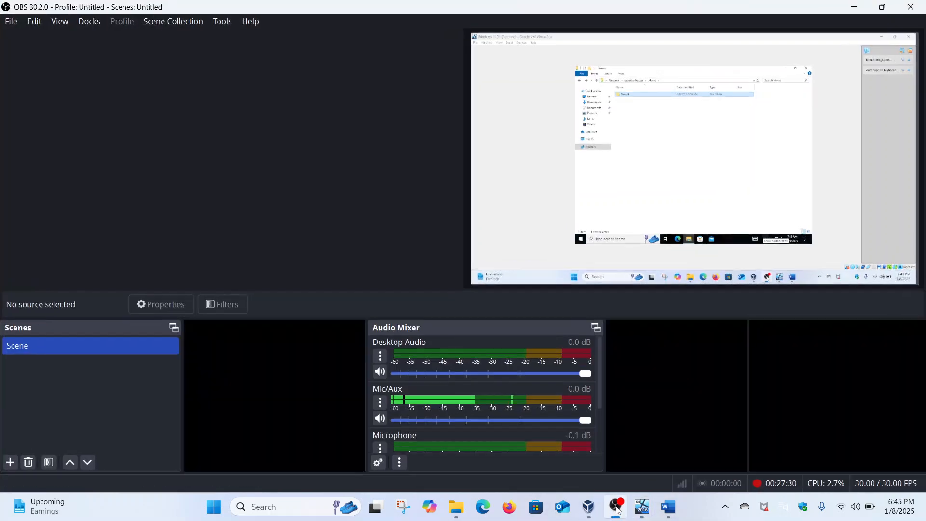